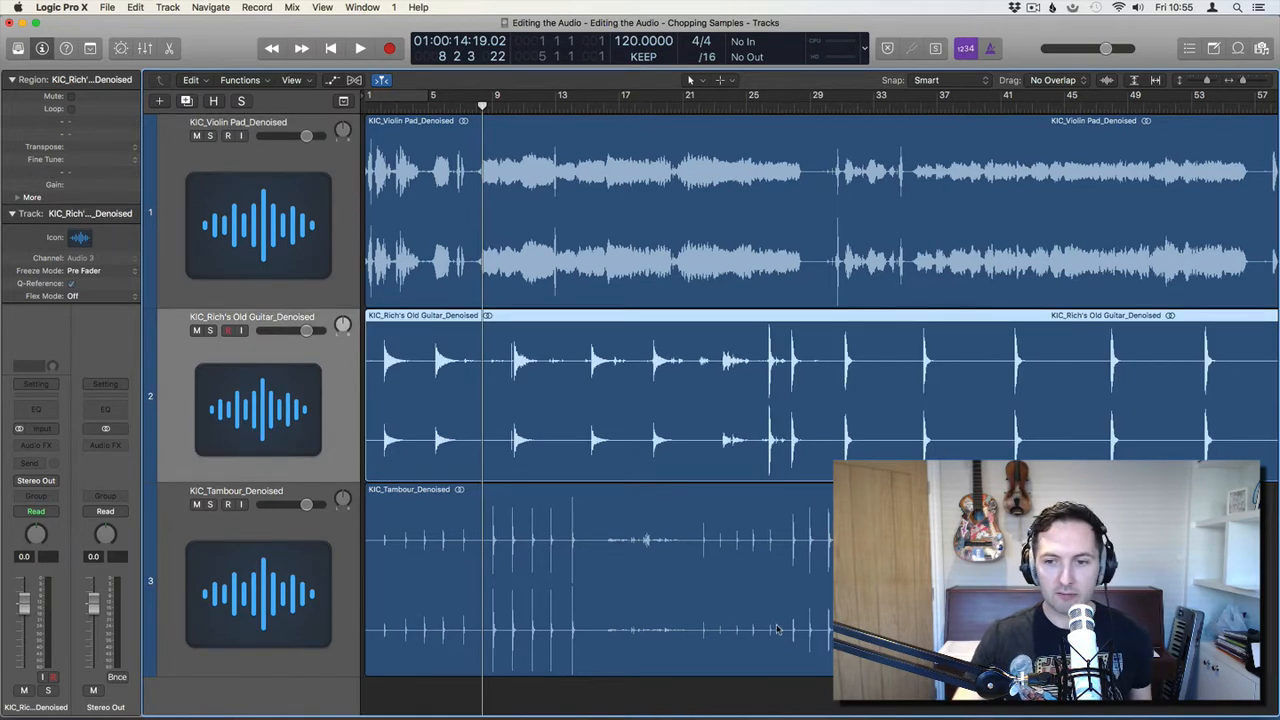
Hide the Rich's Old Guitar and Tambour tracks, and select the Violin Pad track so its recording fills the workspace
{"action": "left_click", "coordinate": [900, 694]}
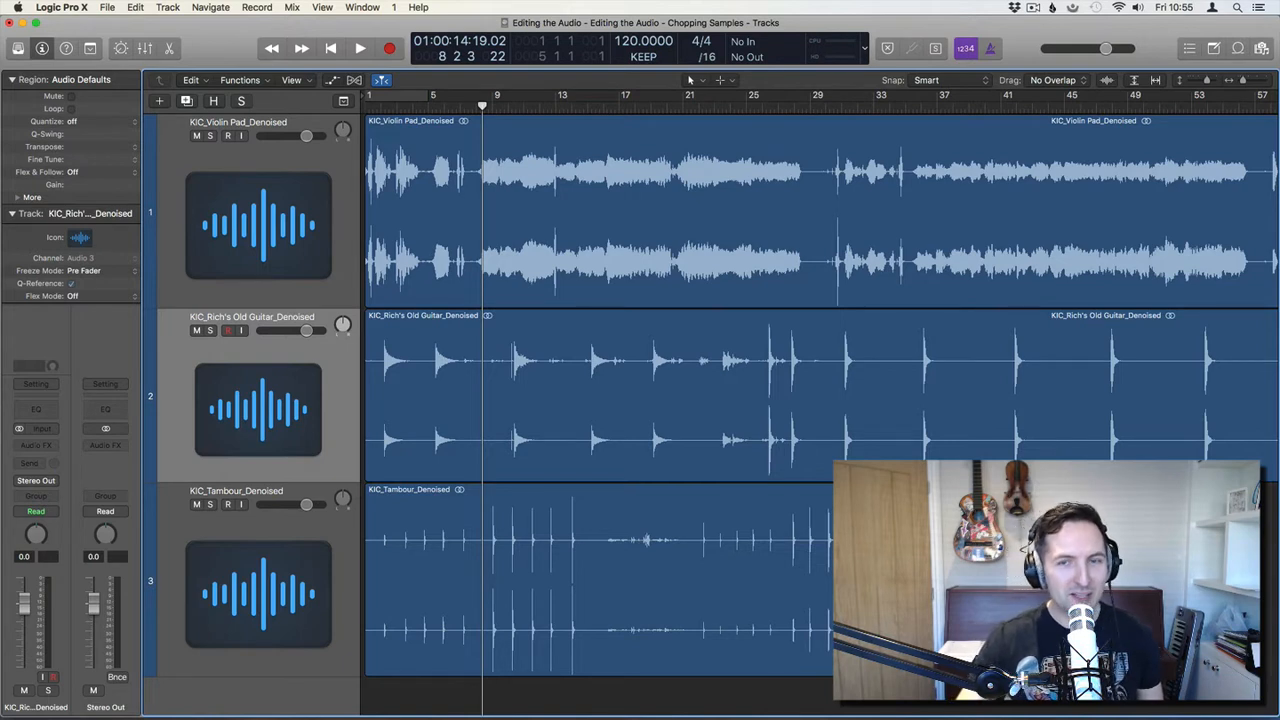
{"action": "key", "text": "h"}
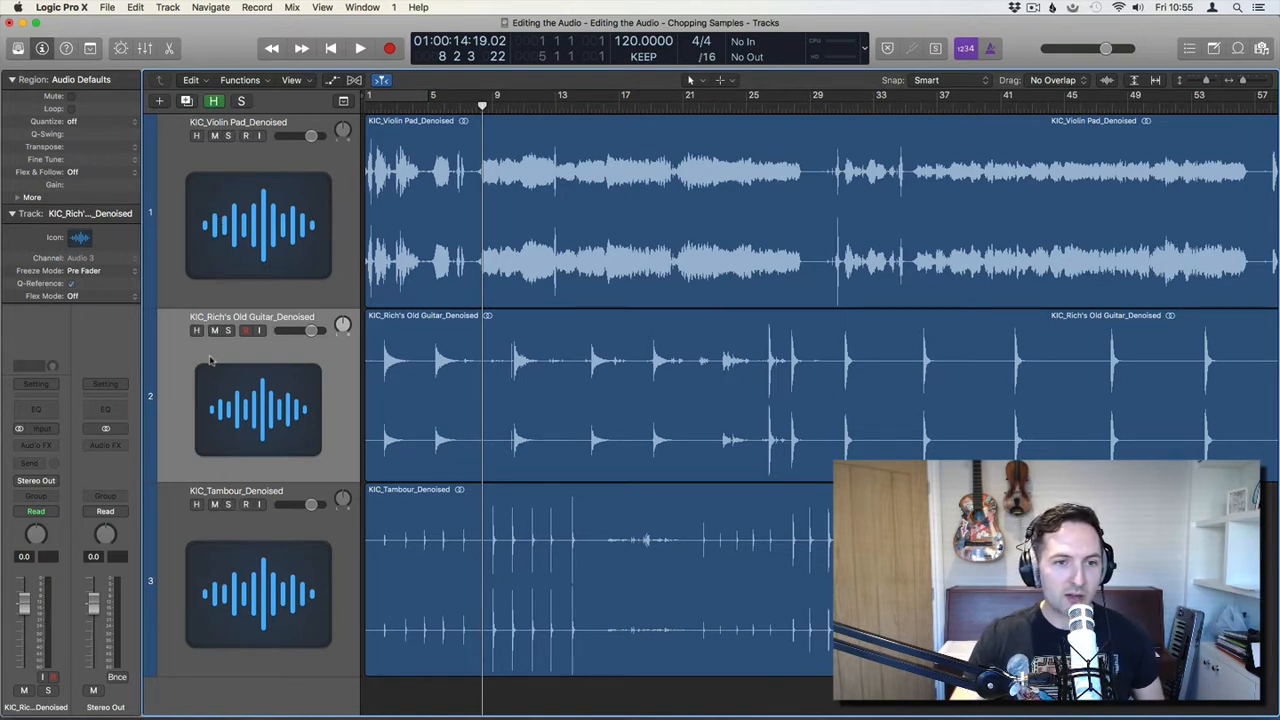
{"action": "left_click", "coordinate": [197, 331]}
{"action": "left_click", "coordinate": [197, 504]}
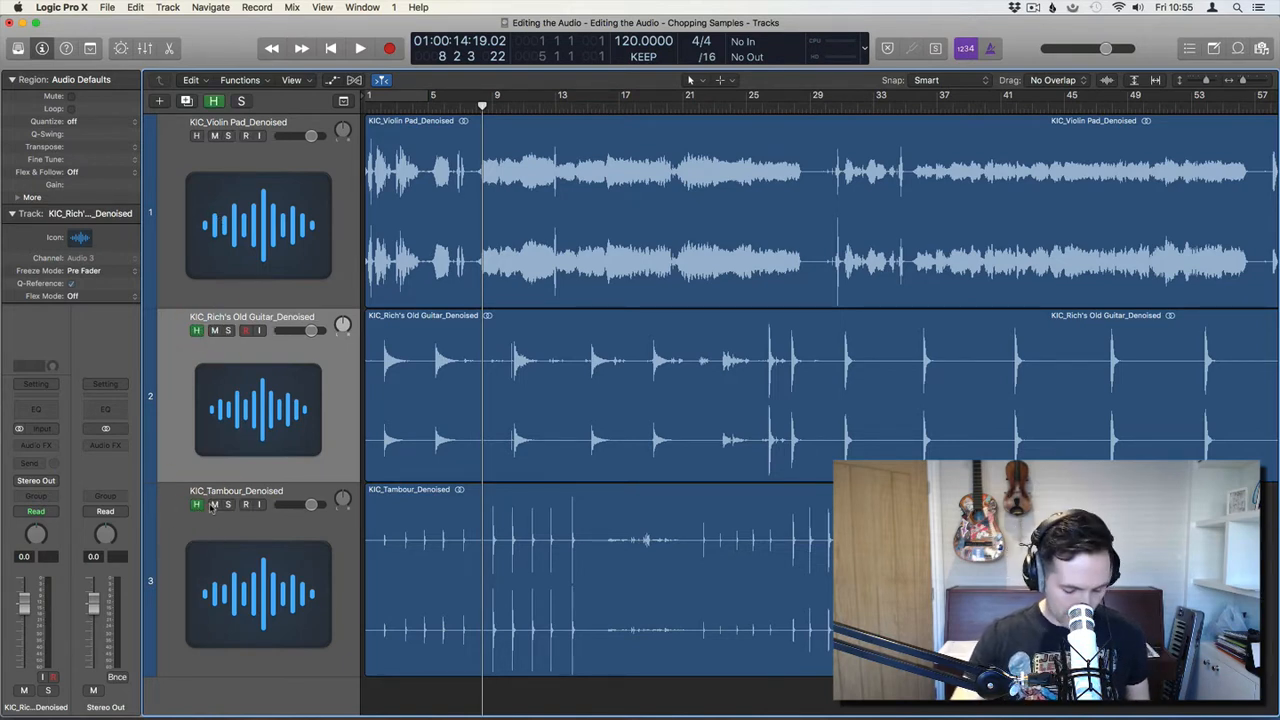
{"action": "key", "text": "h"}
{"action": "left_click", "coordinate": [543, 450]}
{"action": "left_click", "coordinate": [273, 261]}
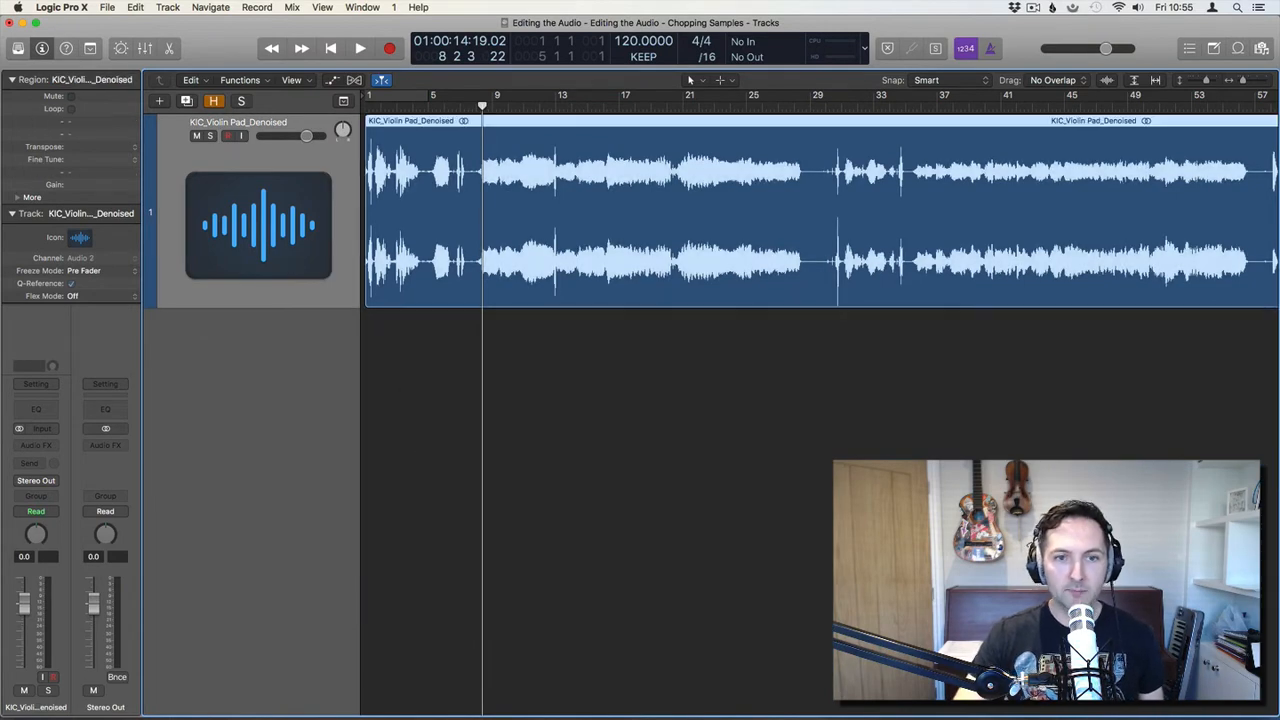
{"action": "key", "text": "z"}
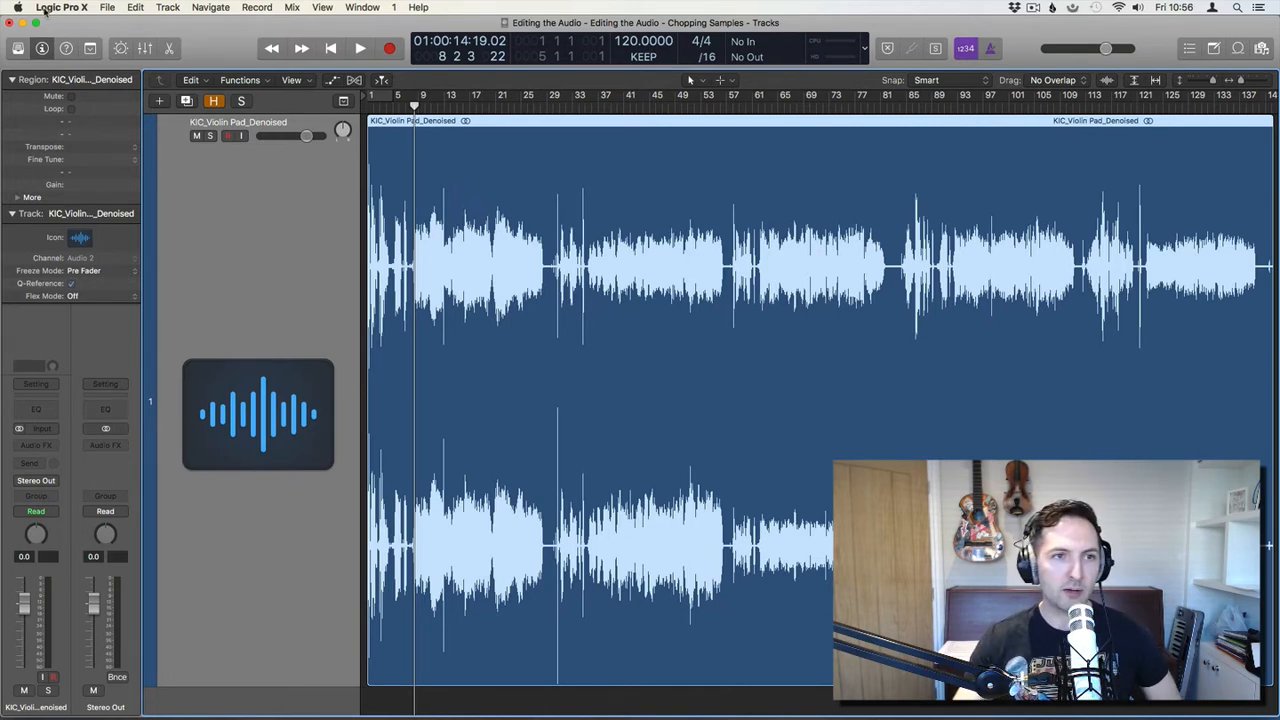
Search the key command assignments for "transient" to review the related shortcuts, and close the list
{"action": "left_click", "coordinate": [108, 7]}
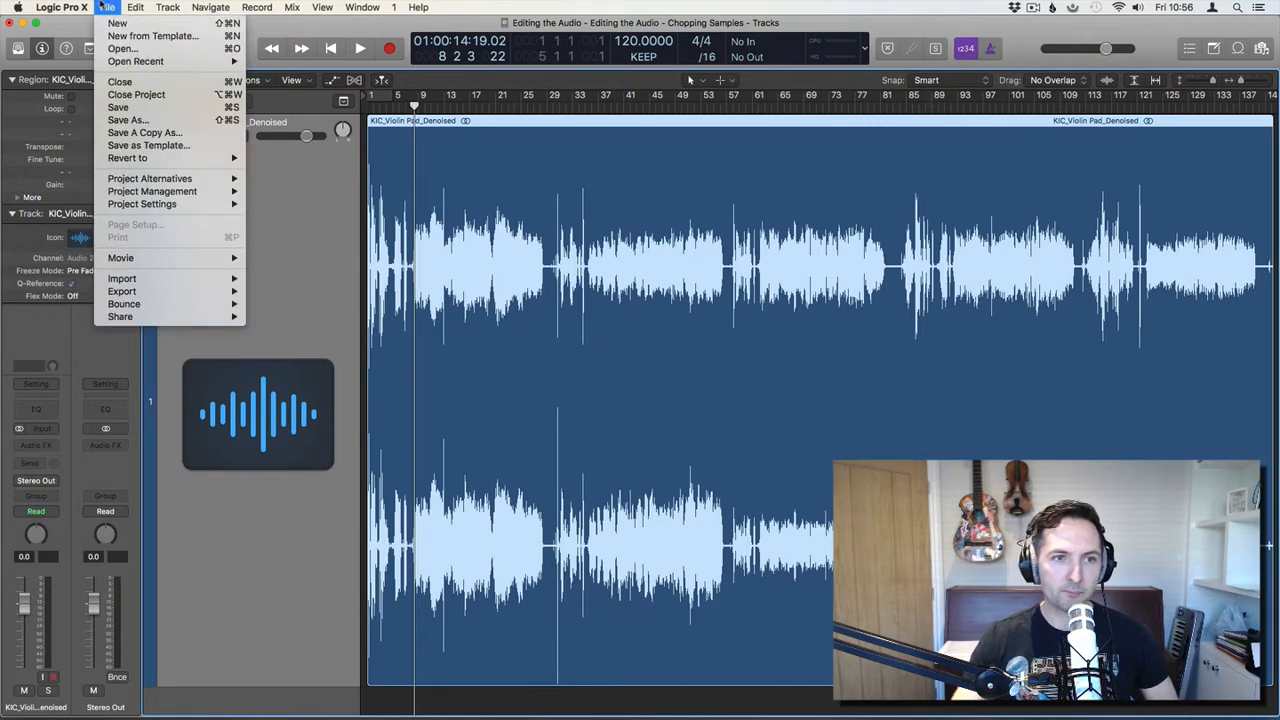
{"action": "mouse_move", "coordinate": [60, 7]}
{"action": "mouse_move", "coordinate": [85, 70]}
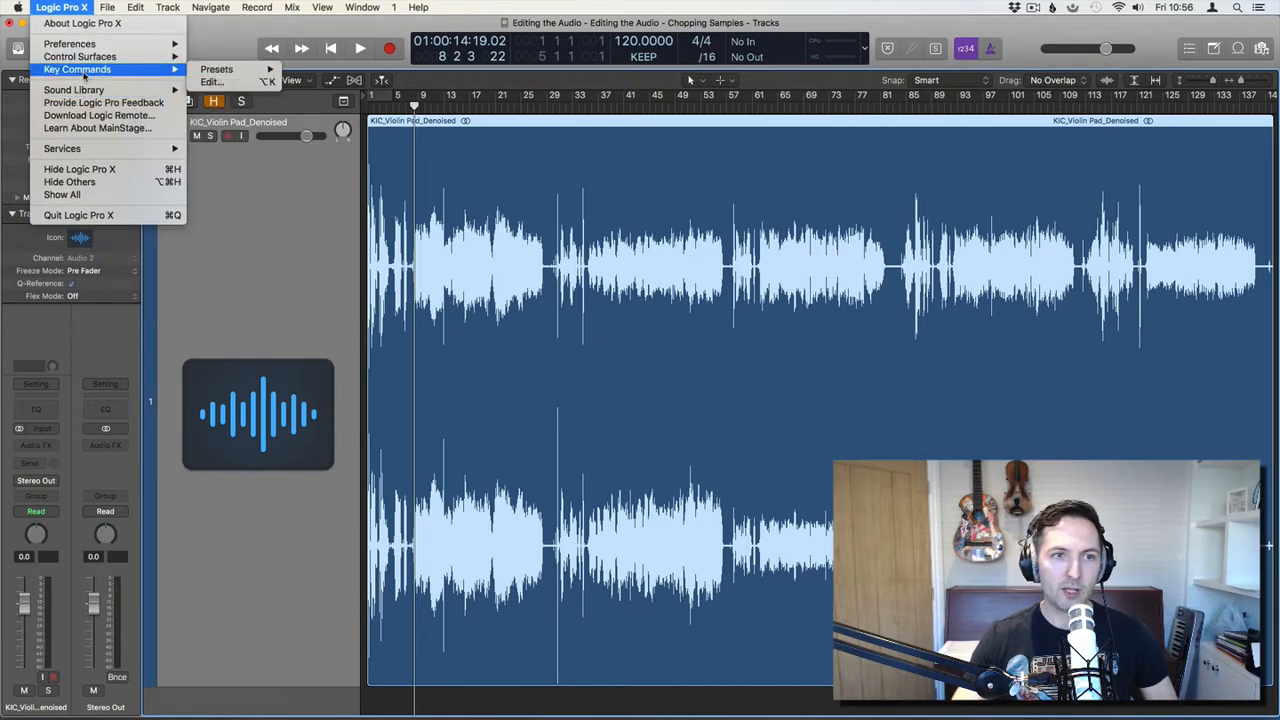
{"action": "left_click", "coordinate": [214, 84]}
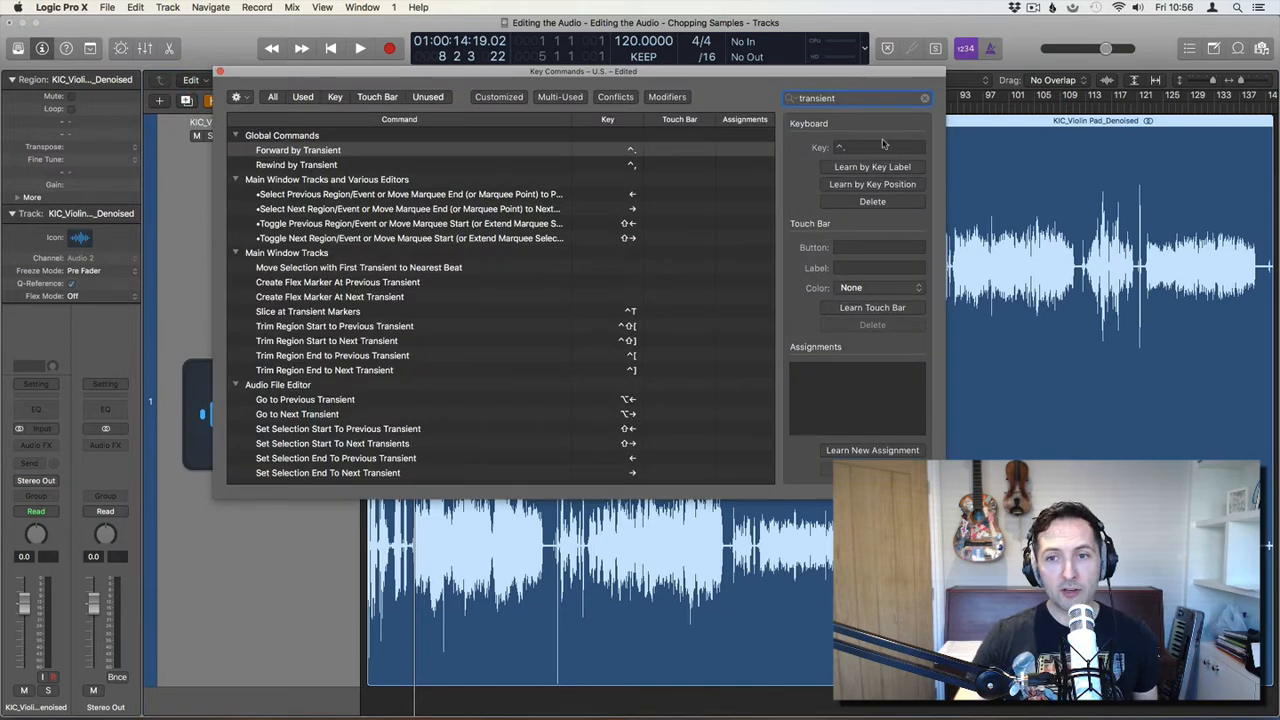
{"action": "left_click", "coordinate": [926, 98]}
{"action": "left_click", "coordinate": [873, 98]}
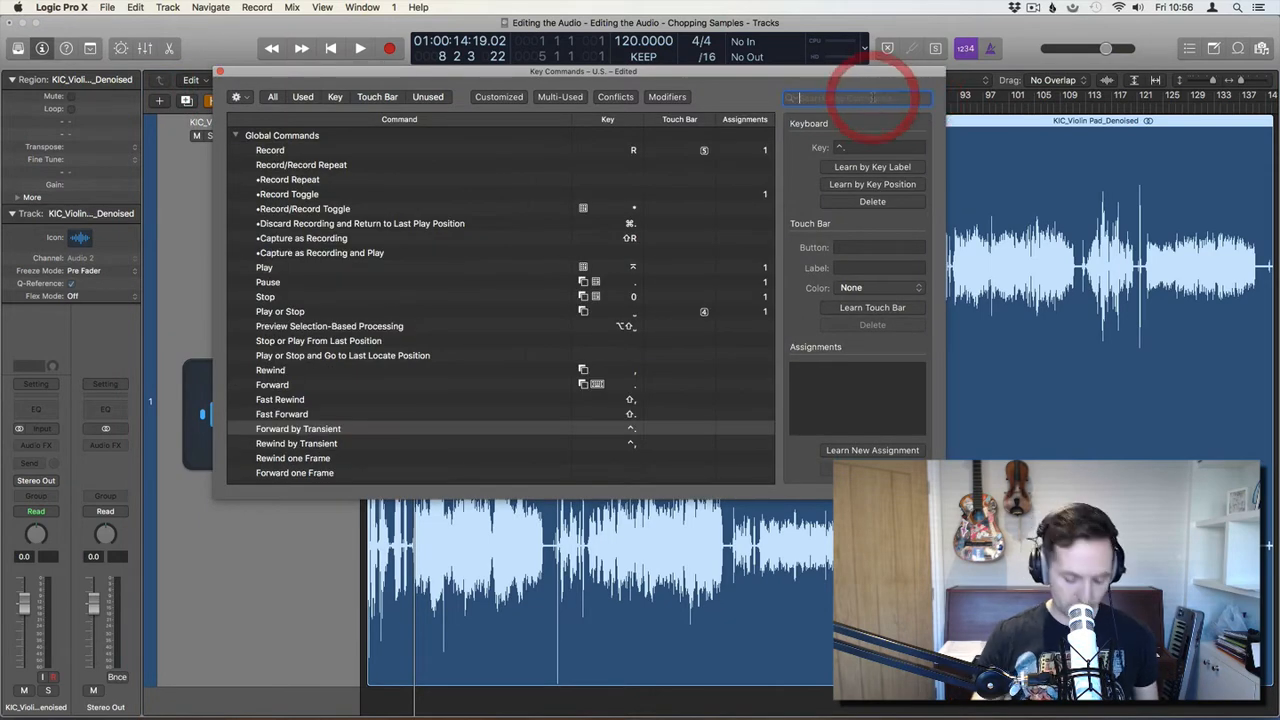
{"action": "type", "text": "transient"}
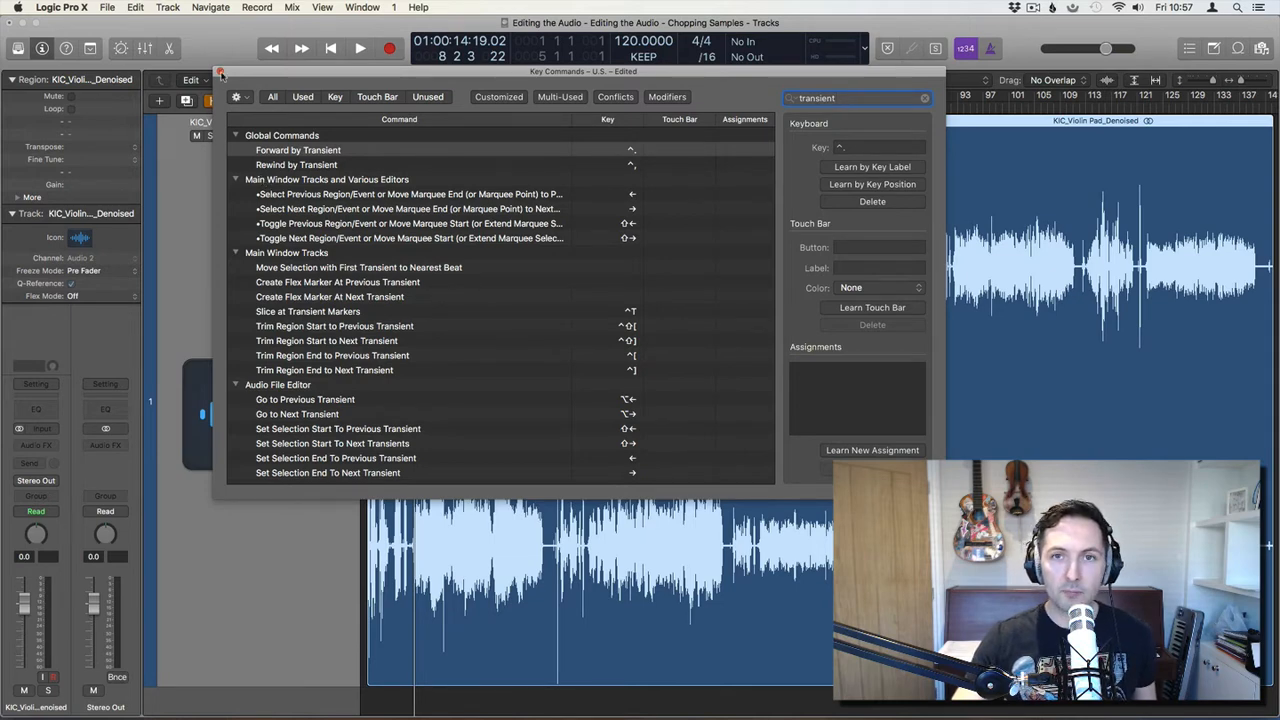
{"action": "left_click", "coordinate": [221, 73]}
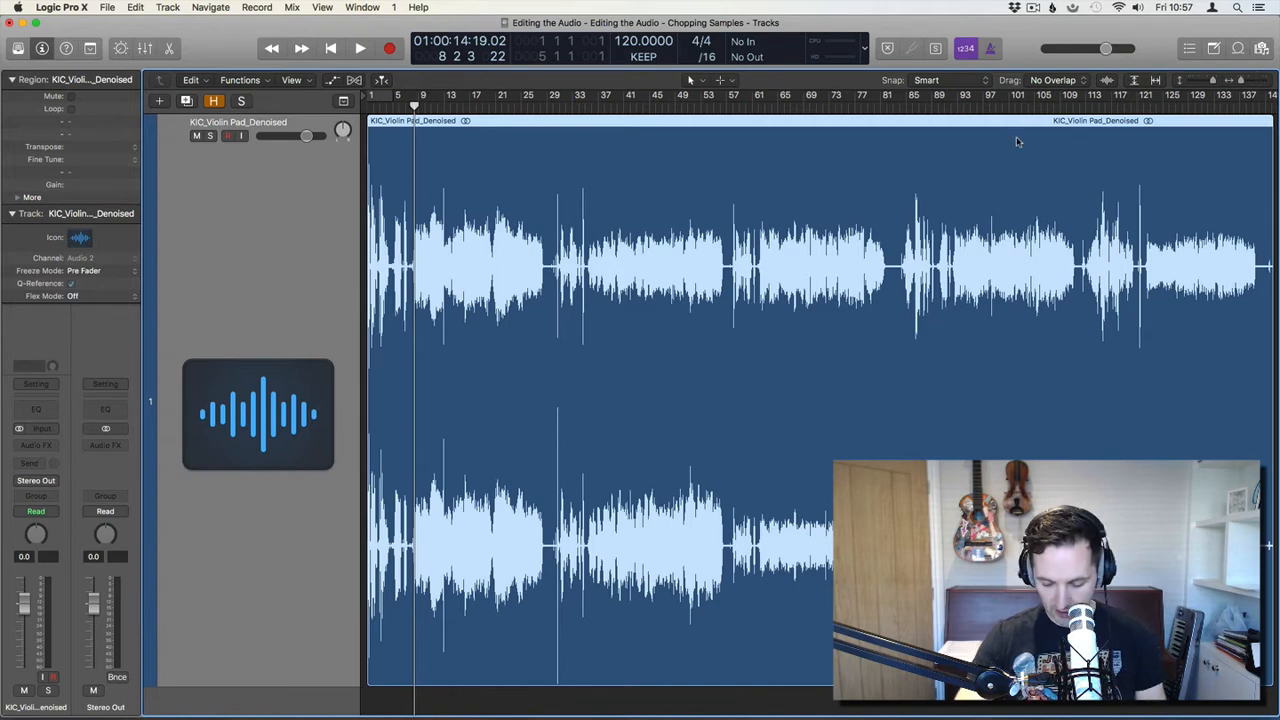
Listen to the opening of the violin recording from the start of the project
{"action": "key", "text": "Return"}
{"action": "left_click", "coordinate": [1254, 80]}
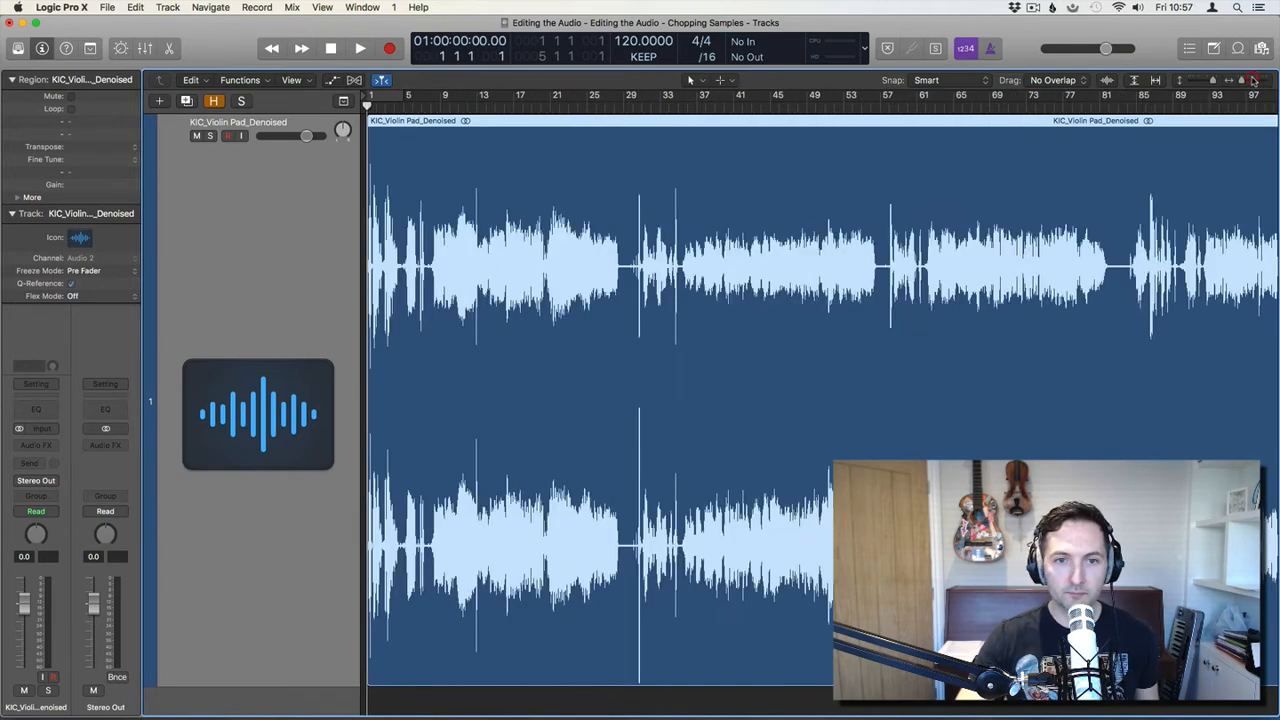
{"action": "left_click", "coordinate": [1254, 80]}
{"action": "left_click", "coordinate": [1254, 80]}
{"action": "left_click", "coordinate": [1254, 80]}
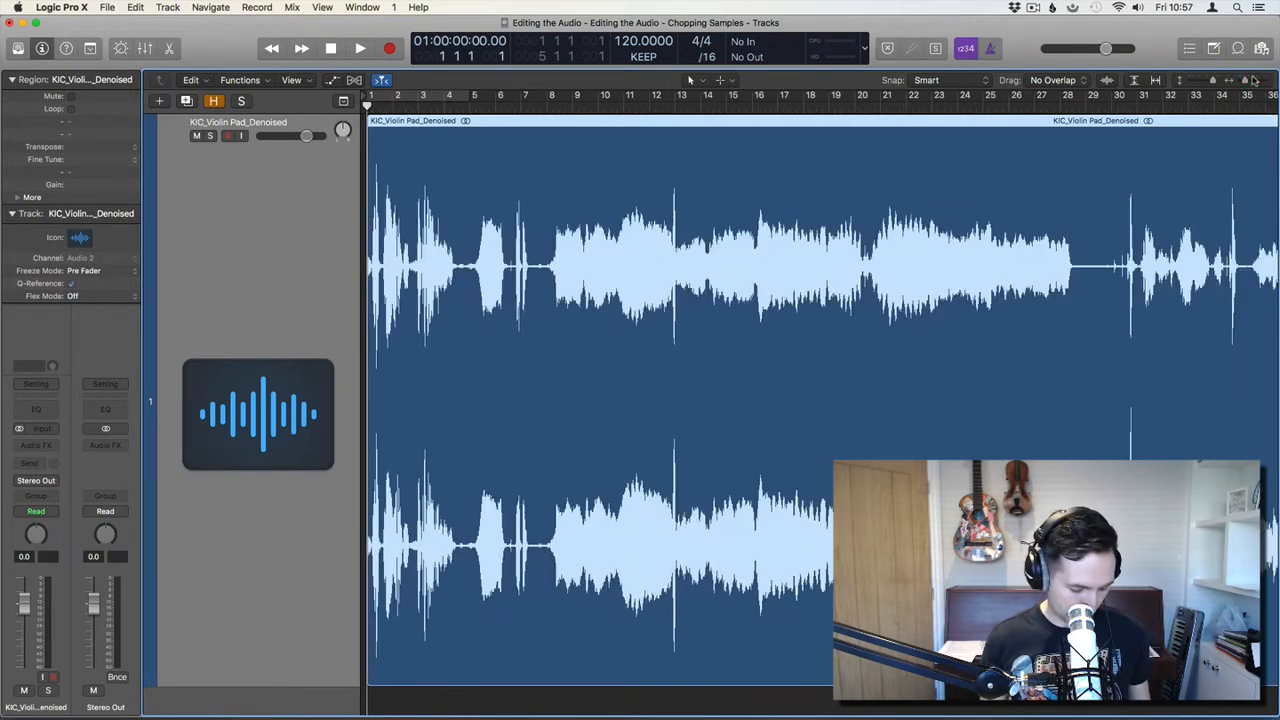
{"action": "key", "text": "space"}
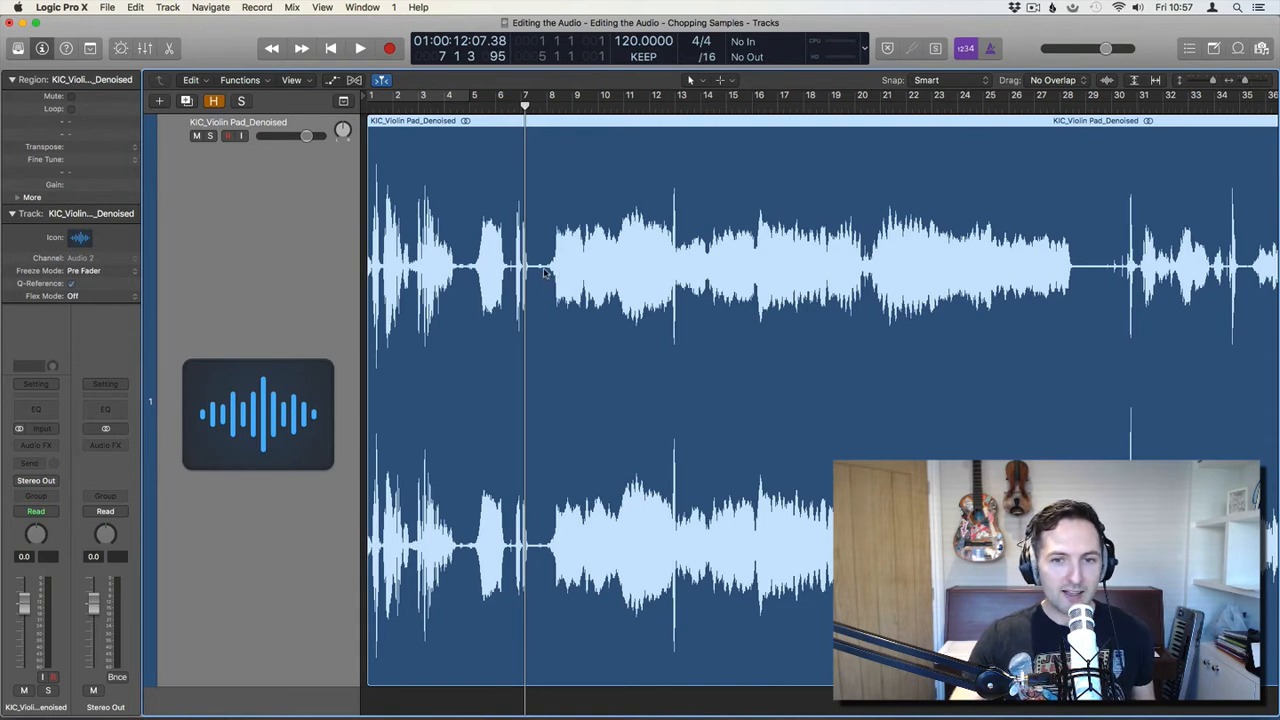
Audition the violin recording from around bar 28 and again from bar 3 to identify the unwanted parts
{"action": "left_click", "coordinate": [1078, 265]}
{"action": "left_click", "coordinate": [1066, 265]}
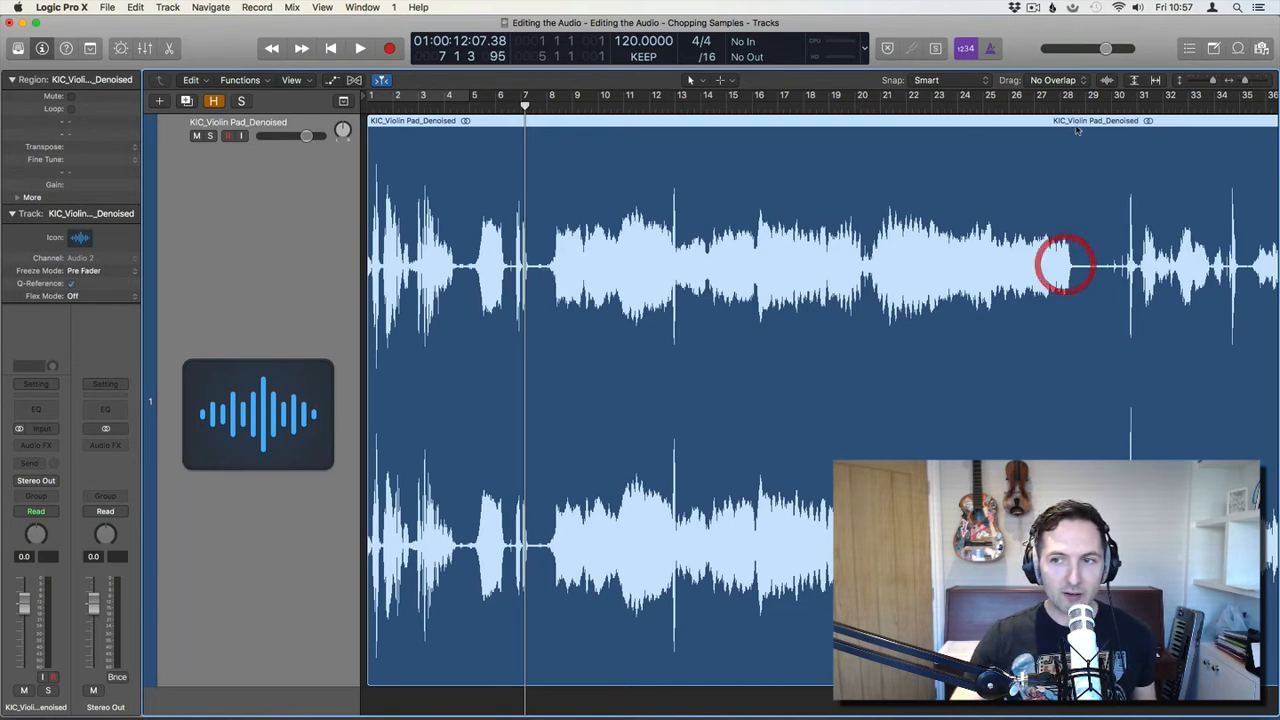
{"action": "left_click", "coordinate": [1062, 107]}
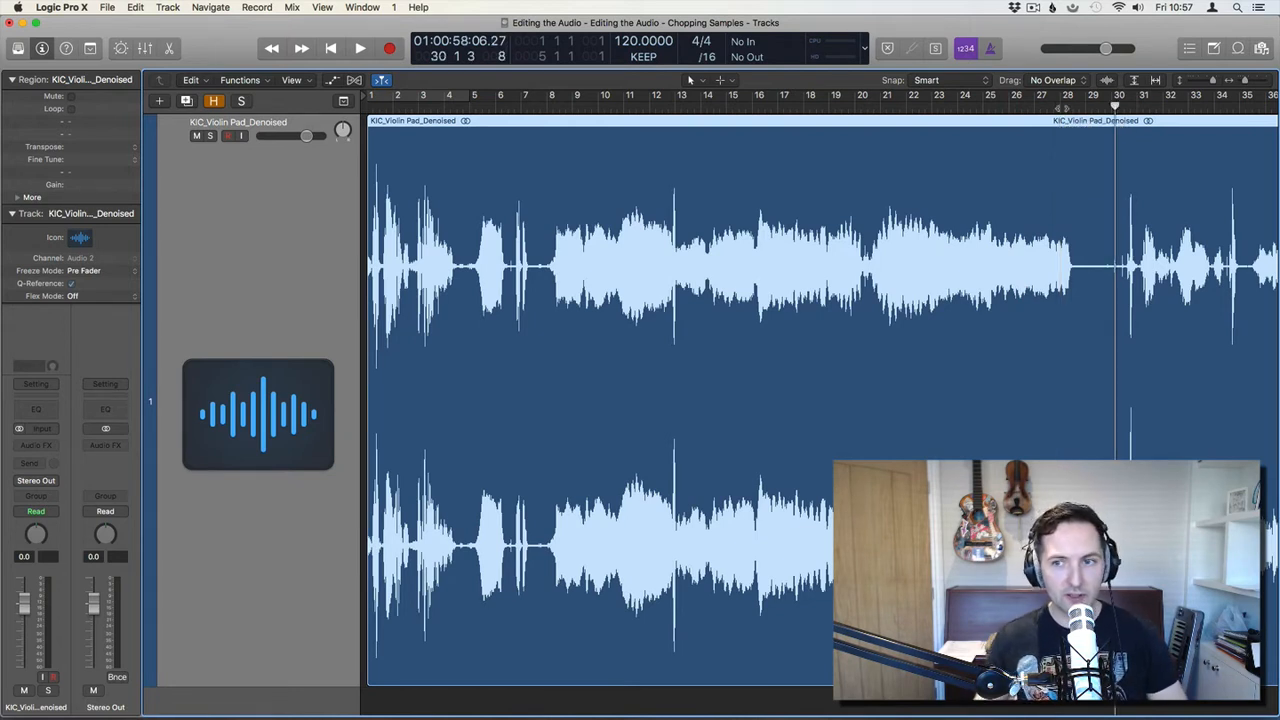
{"action": "left_click", "coordinate": [417, 106]}
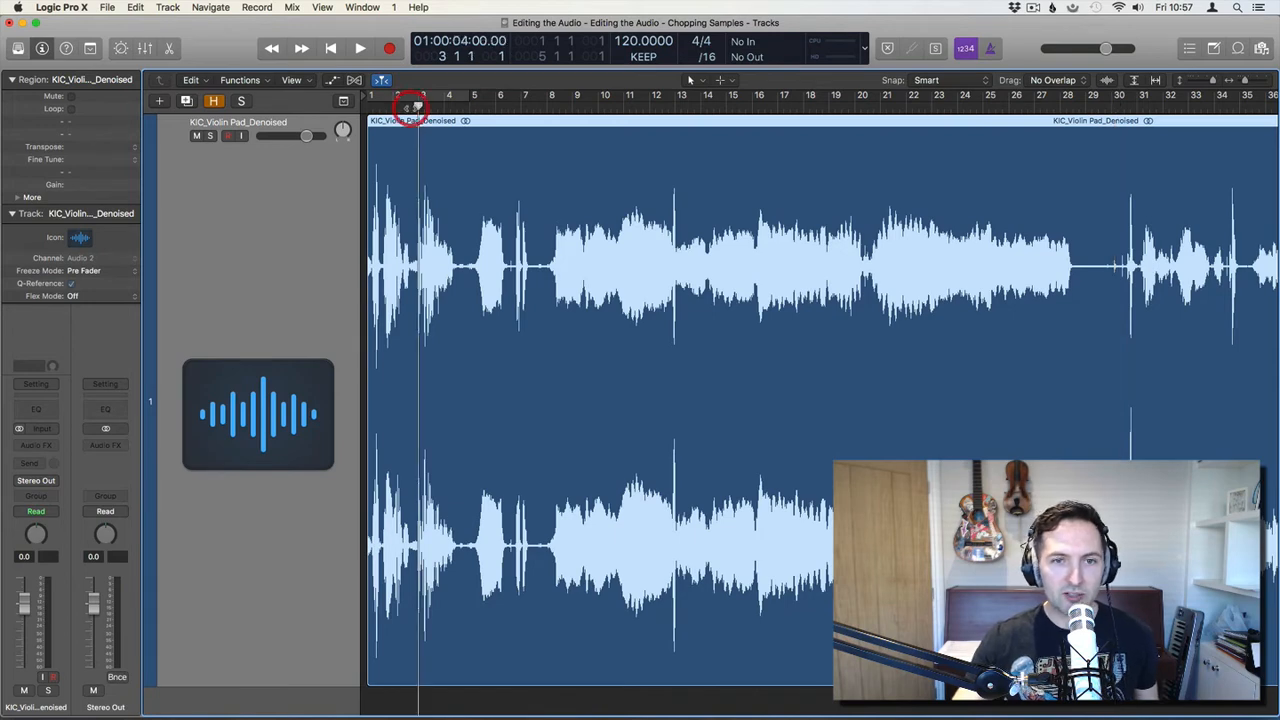
{"action": "key", "text": "space"}
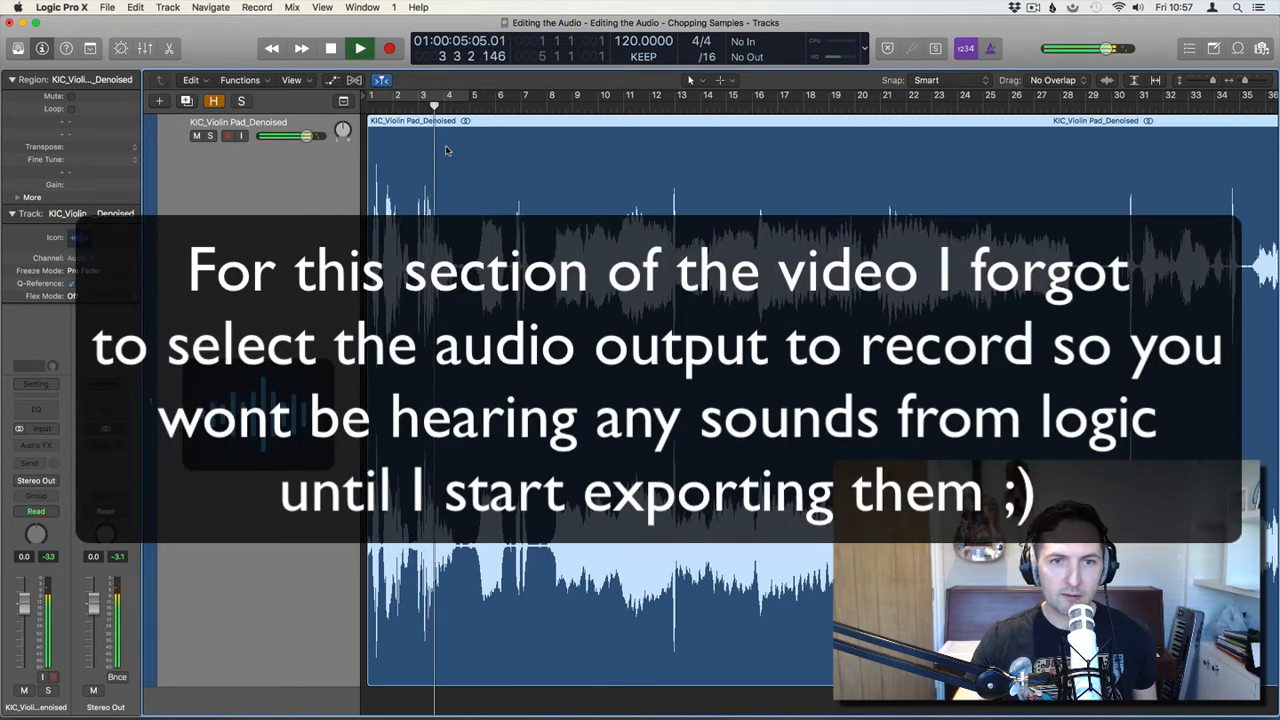
{"action": "key", "text": "space"}
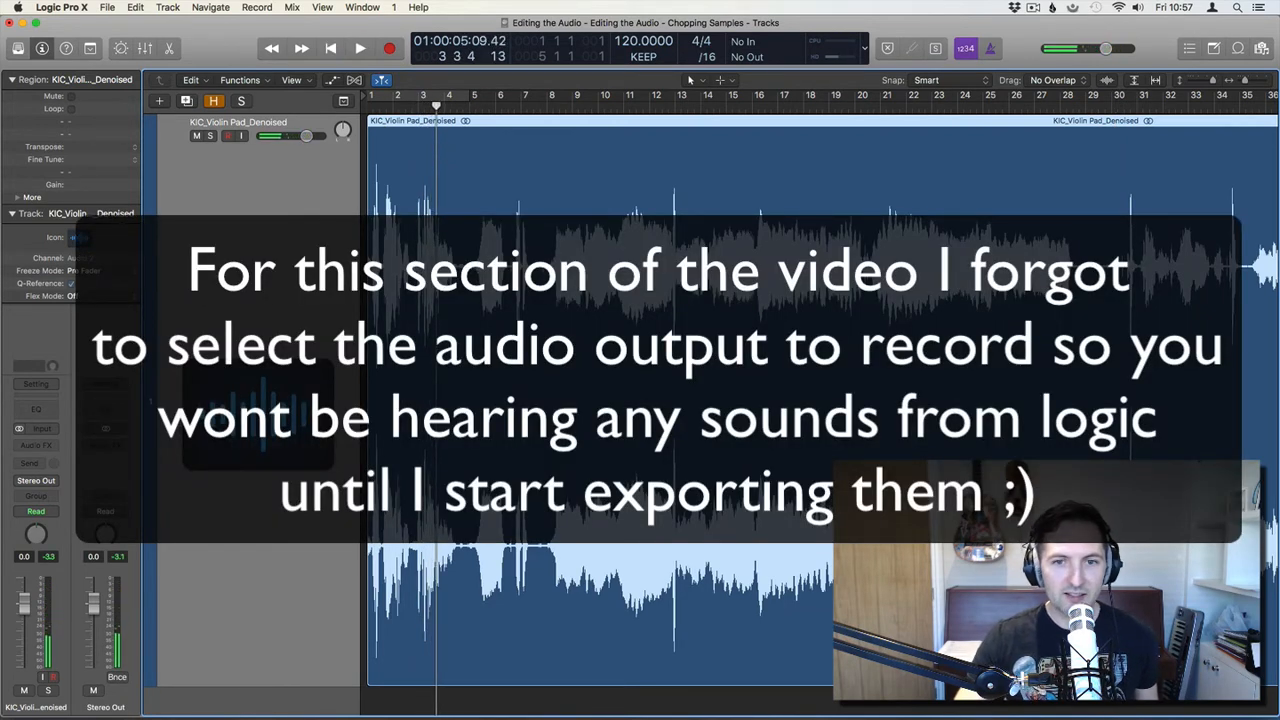
Delete the violin recording's opening section up to just before bar 8, and move the remaining region to bar 1
{"action": "left_click", "coordinate": [545, 333], "text": "super"}
{"action": "left_click_drag", "start_coordinate": [546, 333], "coordinate": [200, 333]}
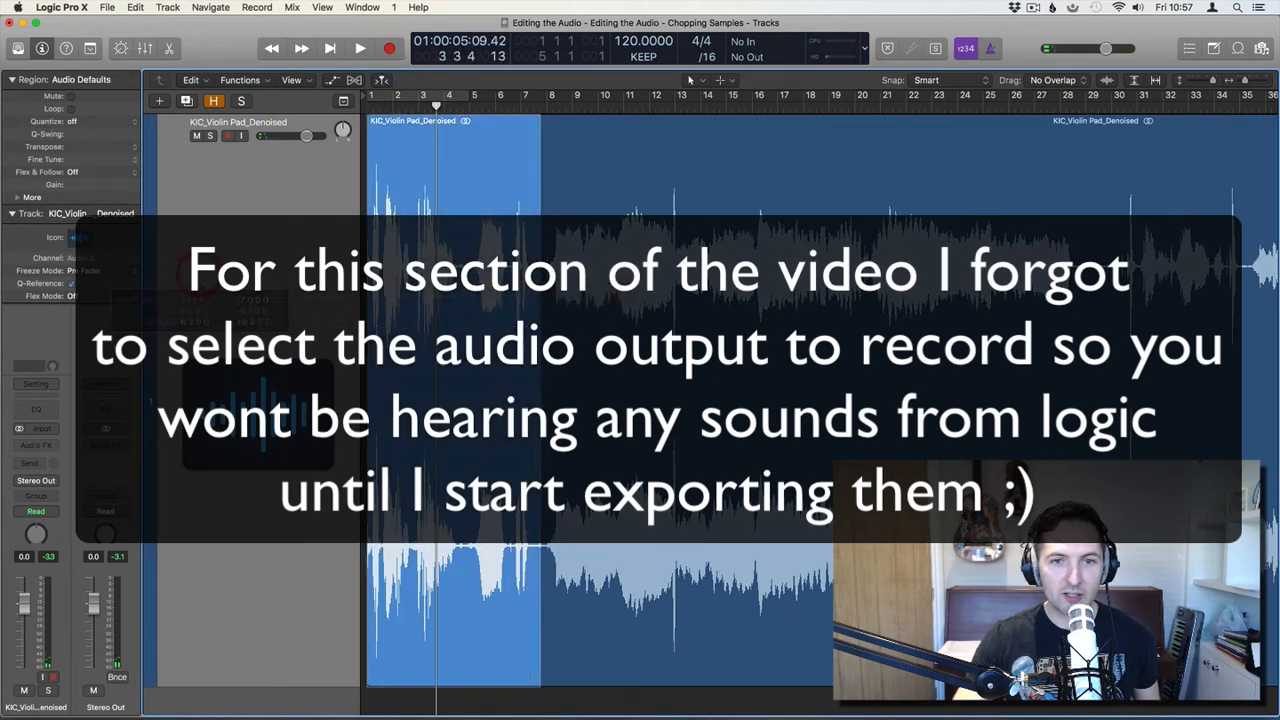
{"action": "left_click", "coordinate": [478, 245]}
{"action": "key", "text": "Delete"}
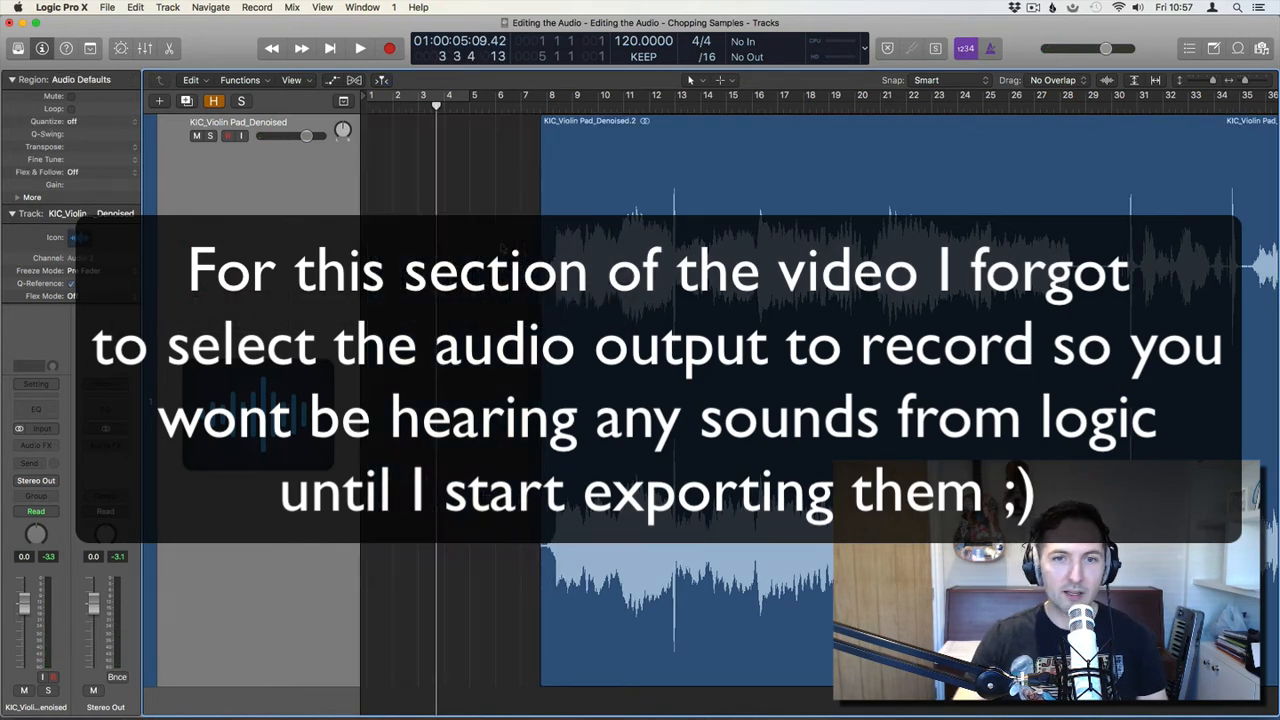
{"action": "left_click_drag", "start_coordinate": [1097, 160], "coordinate": [839, 155]}
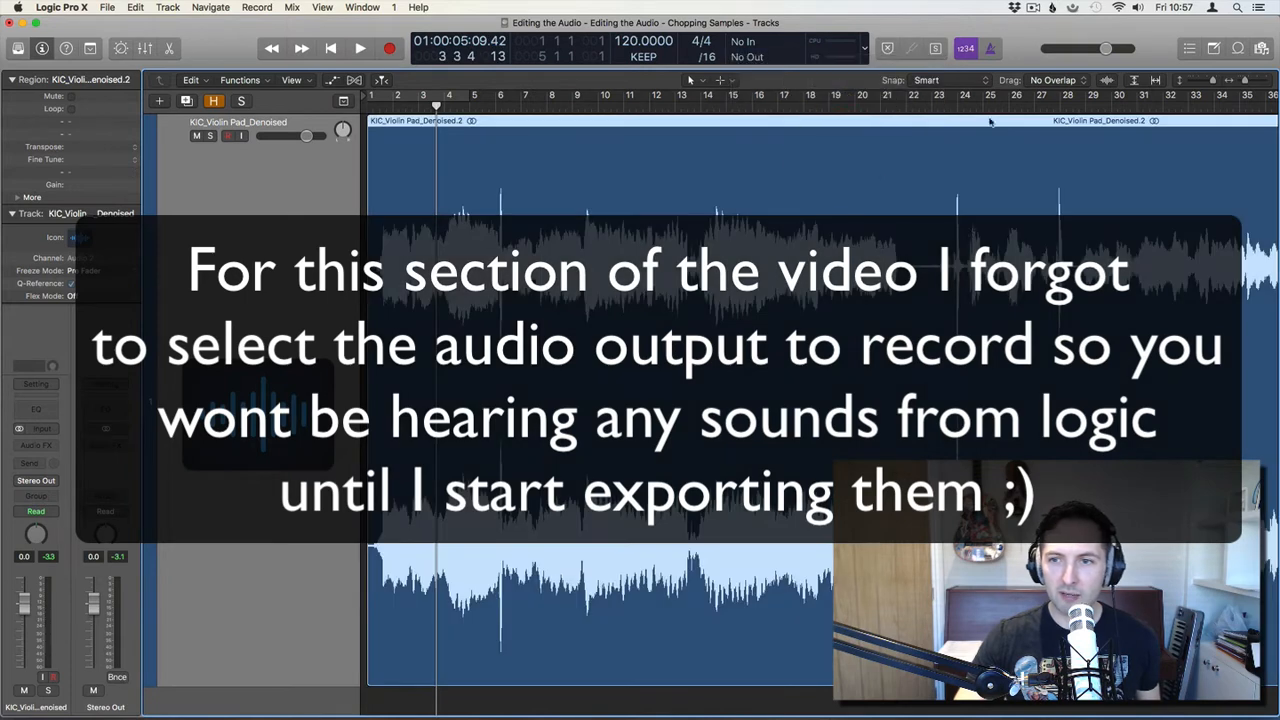
Audition the passage between the first and second sustained violin pads, from about bar 23 to bar 29
{"action": "left_click", "coordinate": [937, 109]}
{"action": "key", "text": "space"}
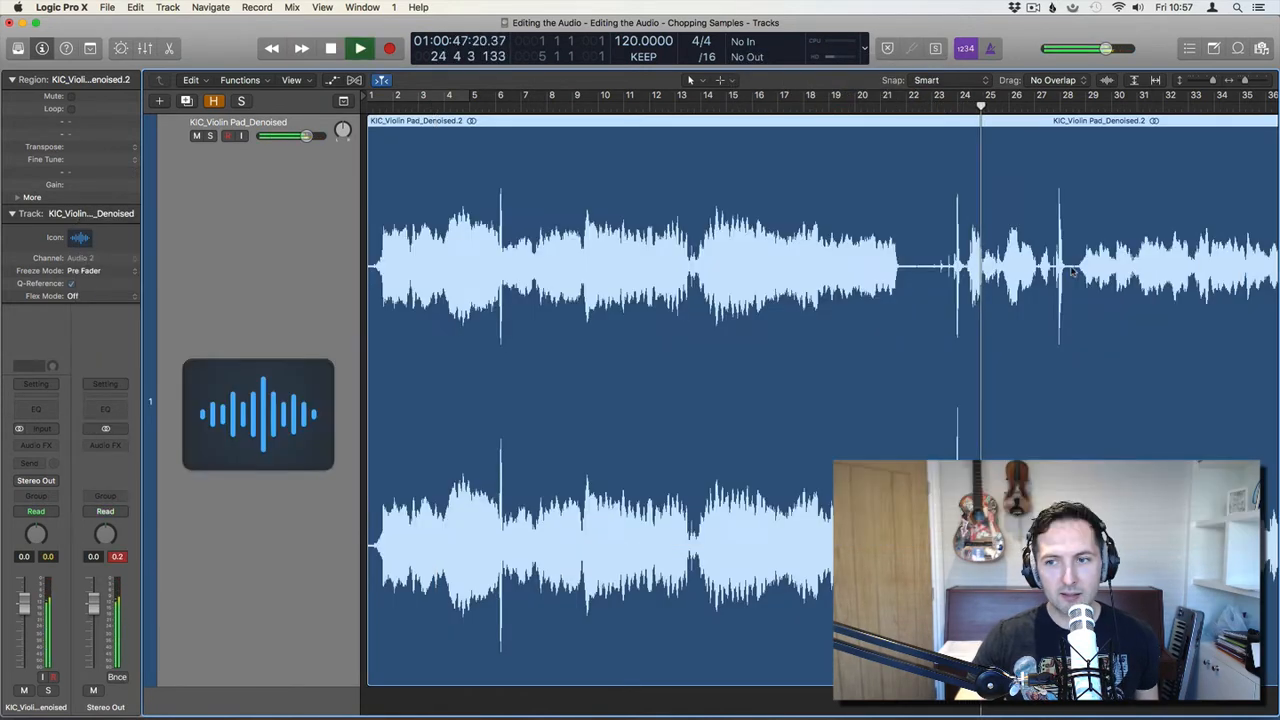
{"action": "left_click", "coordinate": [1073, 106]}
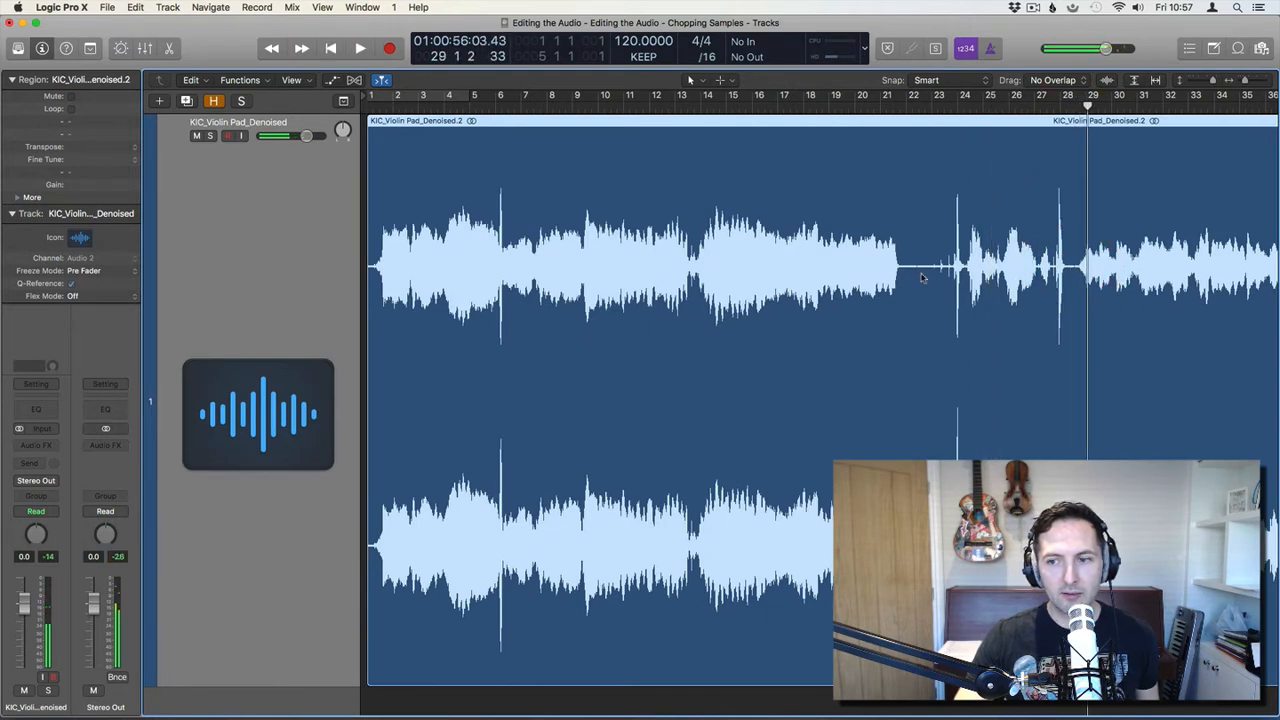
{"action": "key", "text": "space"}
Mute the Rich's Old Guitar and Tambour tracks, and hide them again
{"action": "left_click", "coordinate": [213, 101]}
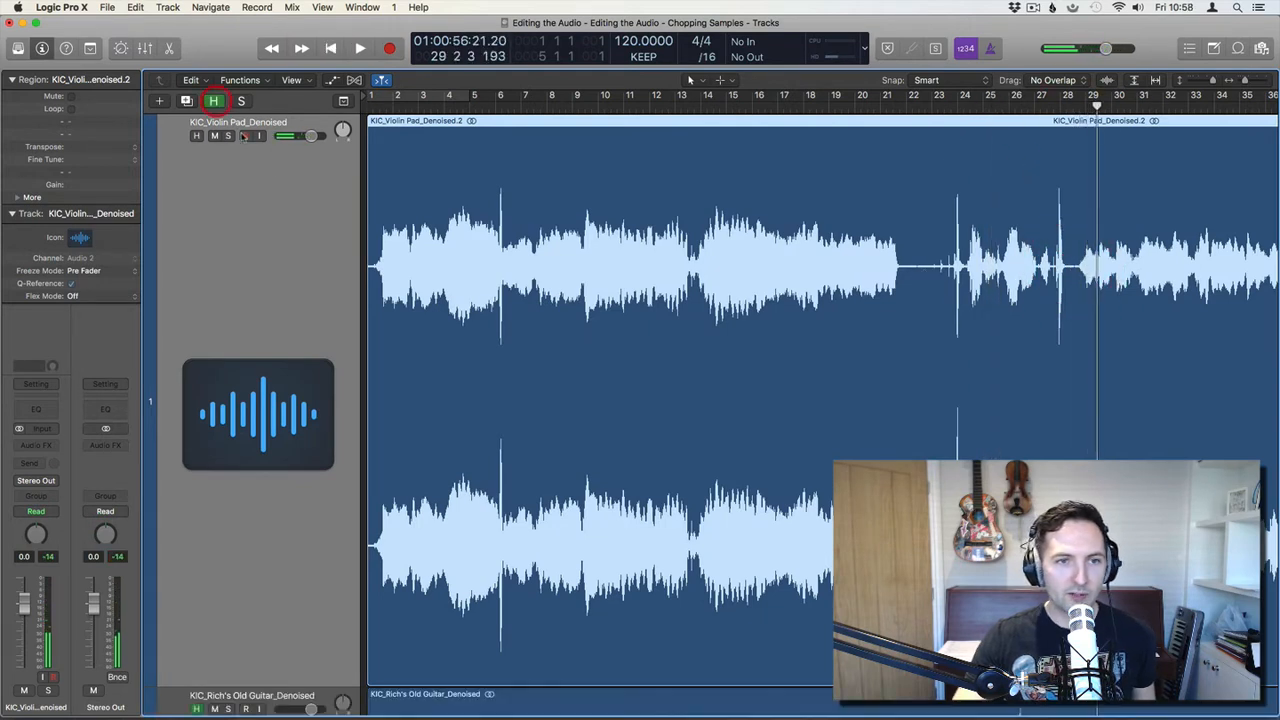
{"action": "scroll", "coordinate": [248, 526], "scroll_direction": "down", "scroll_amount": 5}
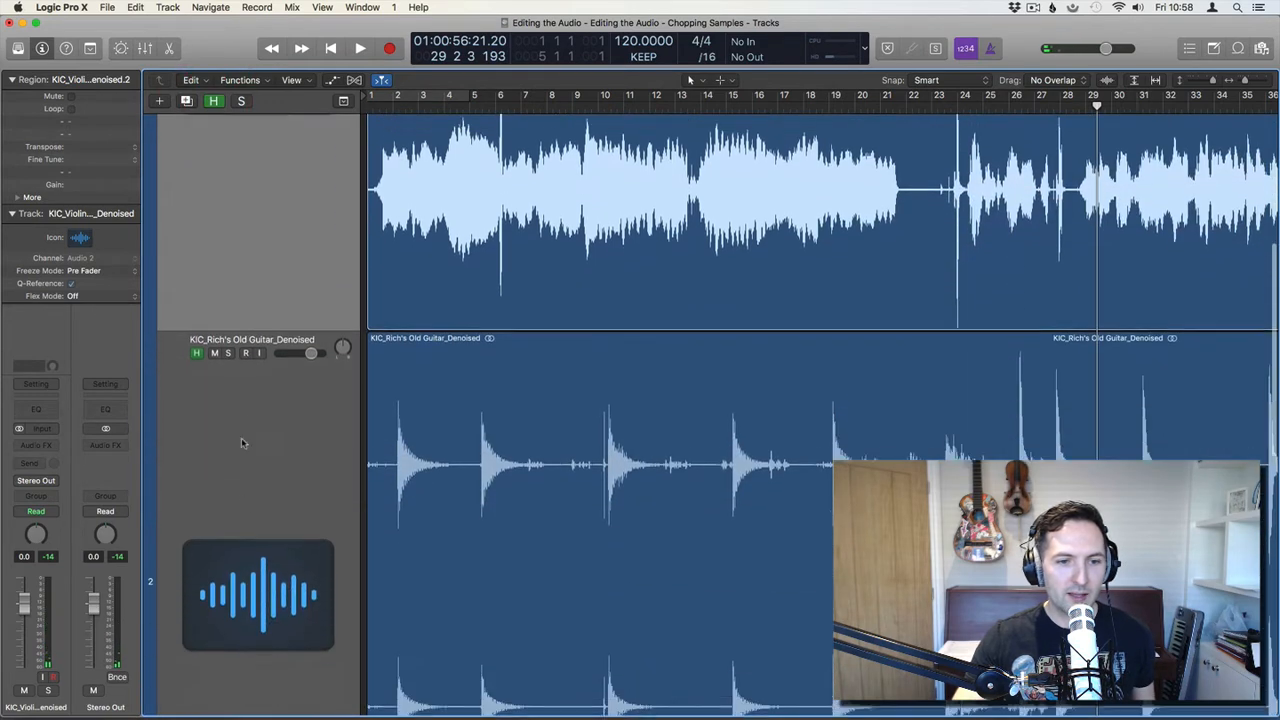
{"action": "left_click", "coordinate": [214, 312]}
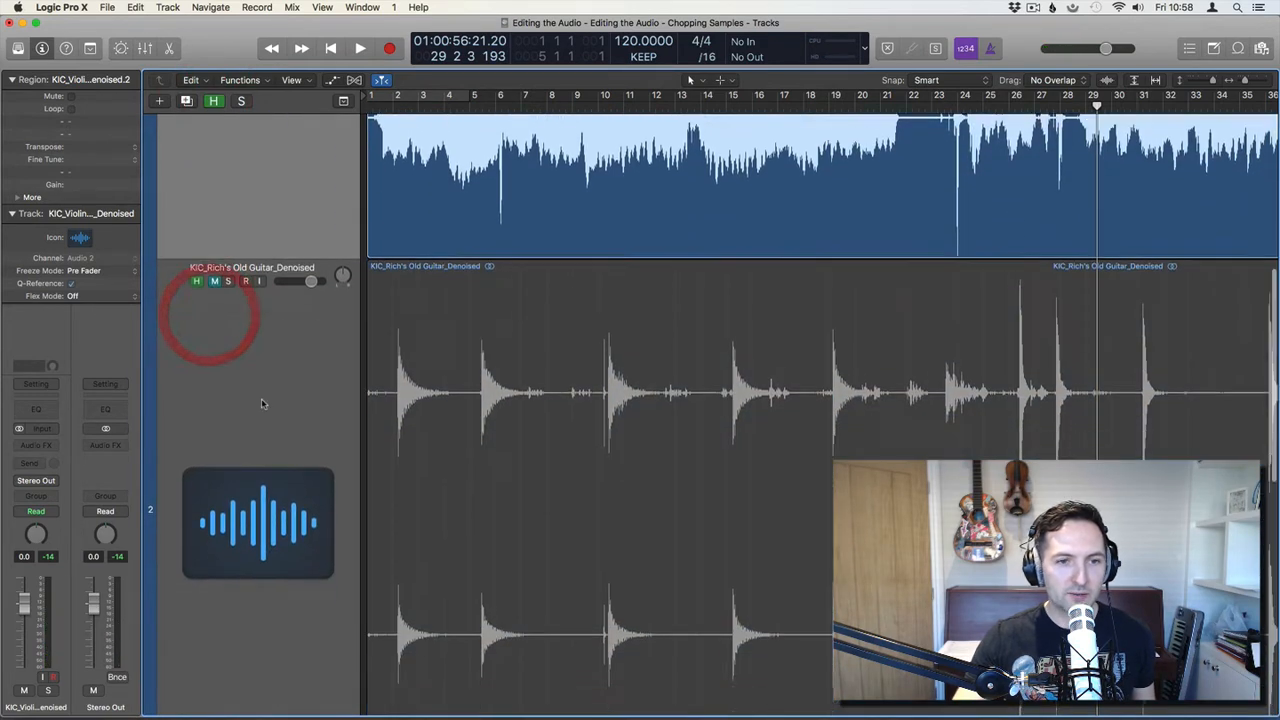
{"action": "scroll", "coordinate": [207, 542], "scroll_direction": "down", "scroll_amount": 5}
{"action": "left_click", "coordinate": [214, 526]}
{"action": "scroll", "coordinate": [240, 450], "scroll_direction": "up", "scroll_amount": 10}
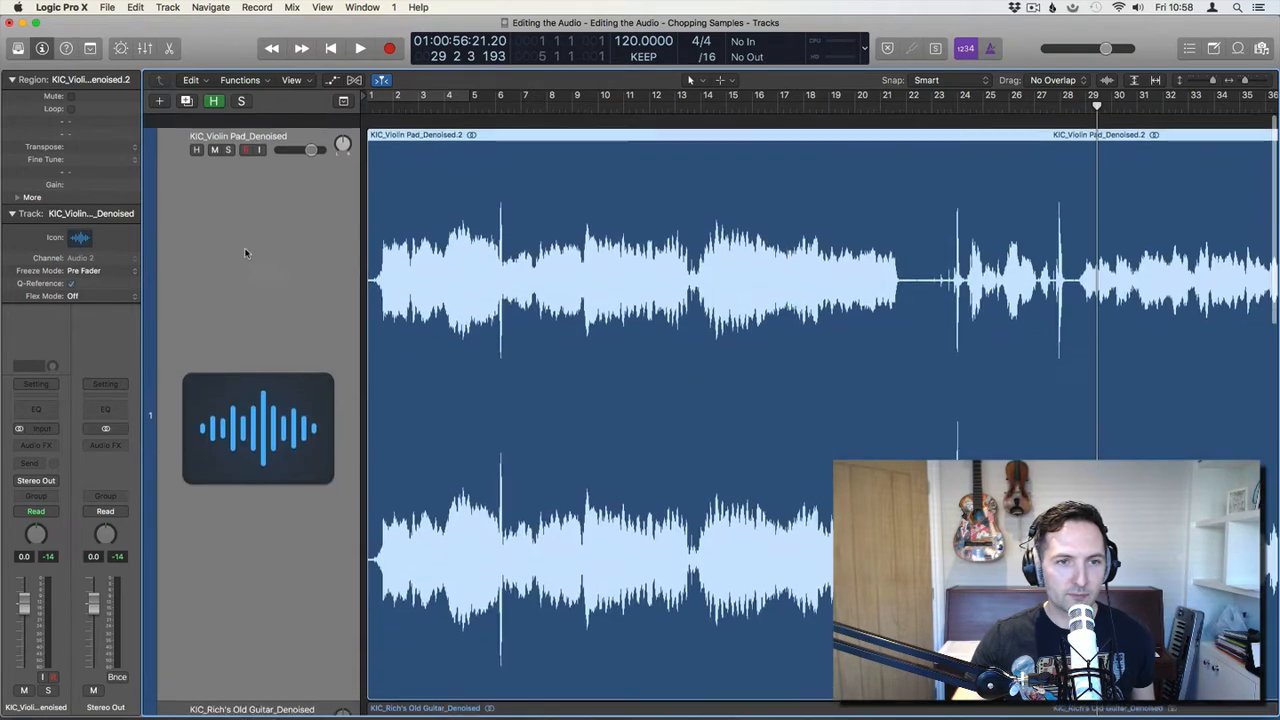
{"action": "key", "text": "h"}
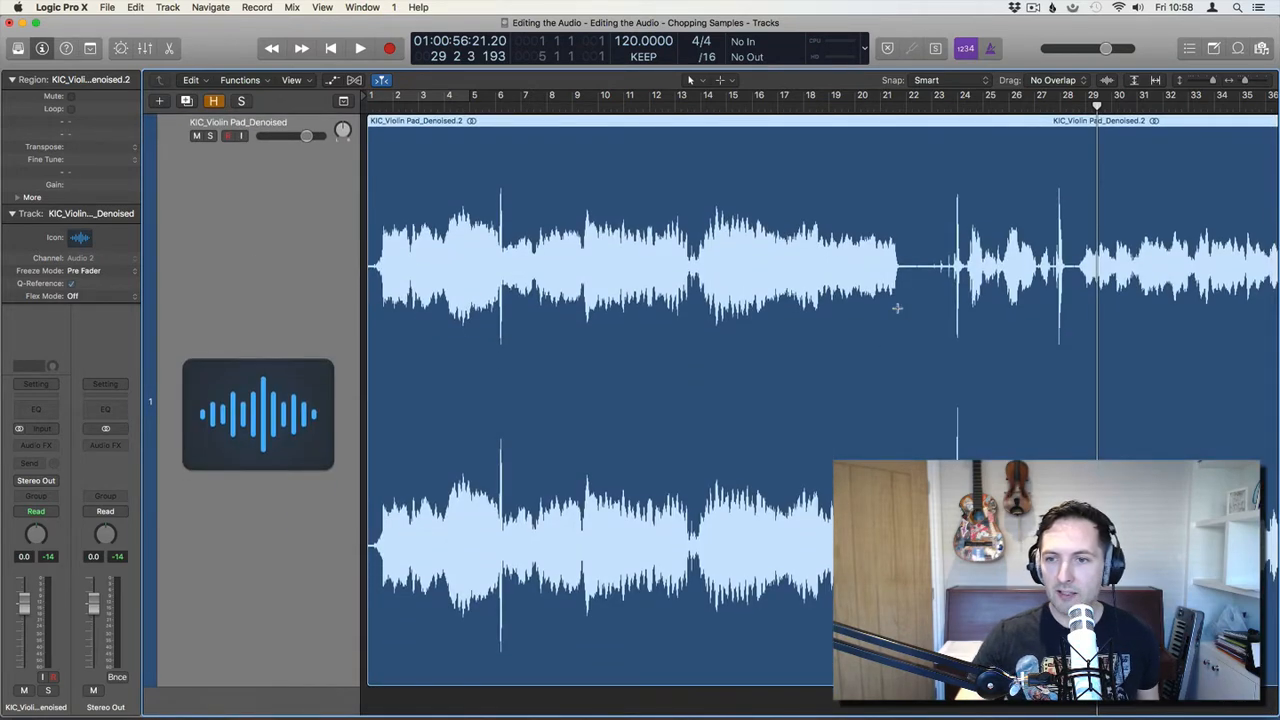
Cut out and delete the noise between the first and second violin pads, from about bar 22 to bar 28
{"action": "key", "text": "z"}
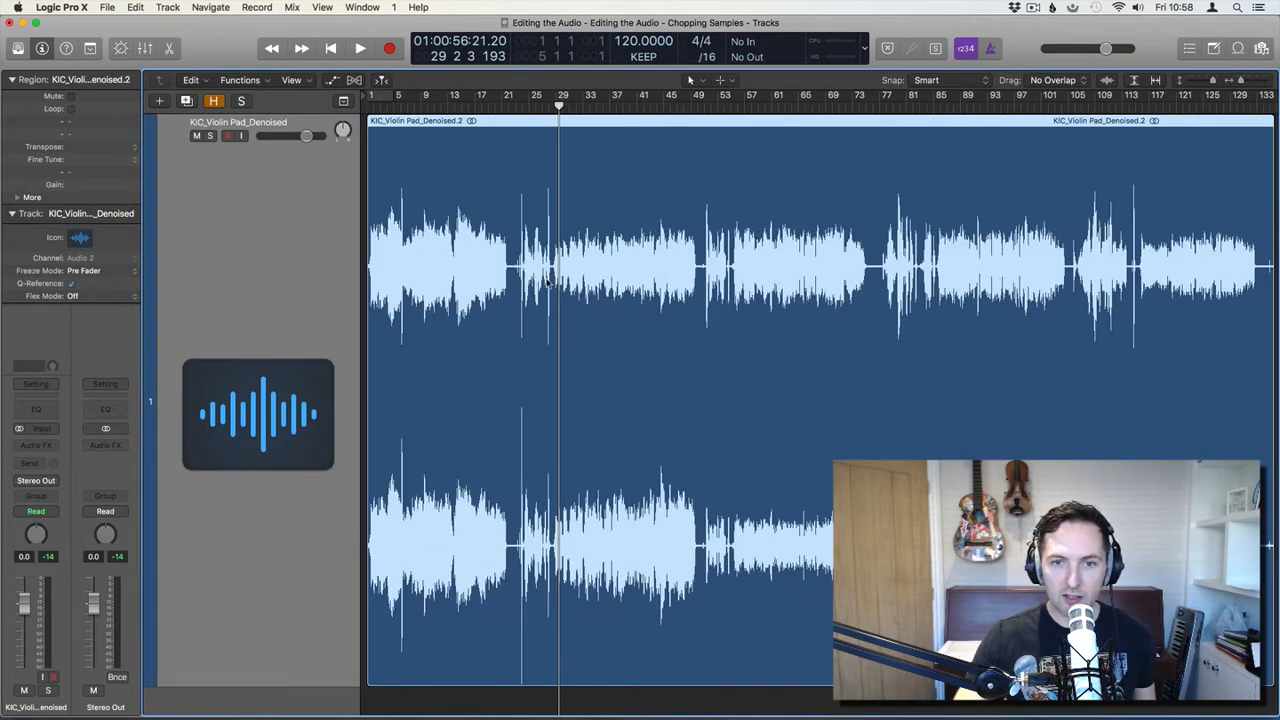
{"action": "key", "text": "z"}
{"action": "left_click_drag", "start_coordinate": [912, 268], "coordinate": [1075, 272]}
{"action": "left_click", "coordinate": [988, 280]}
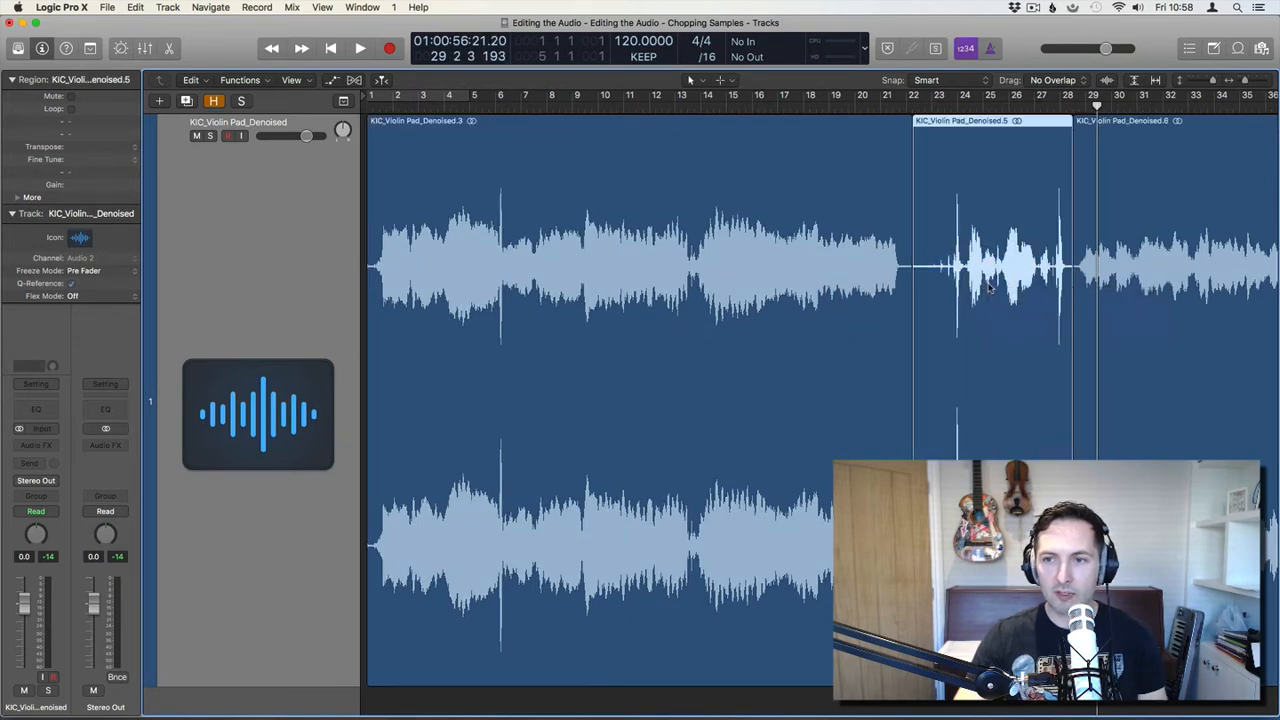
{"action": "key", "text": "Delete"}
Cut out and delete the noise between the second and third violin pads, from about bar 50 to bar 55
{"action": "scroll", "coordinate": [1008, 288], "scroll_direction": "right", "scroll_amount": 15}
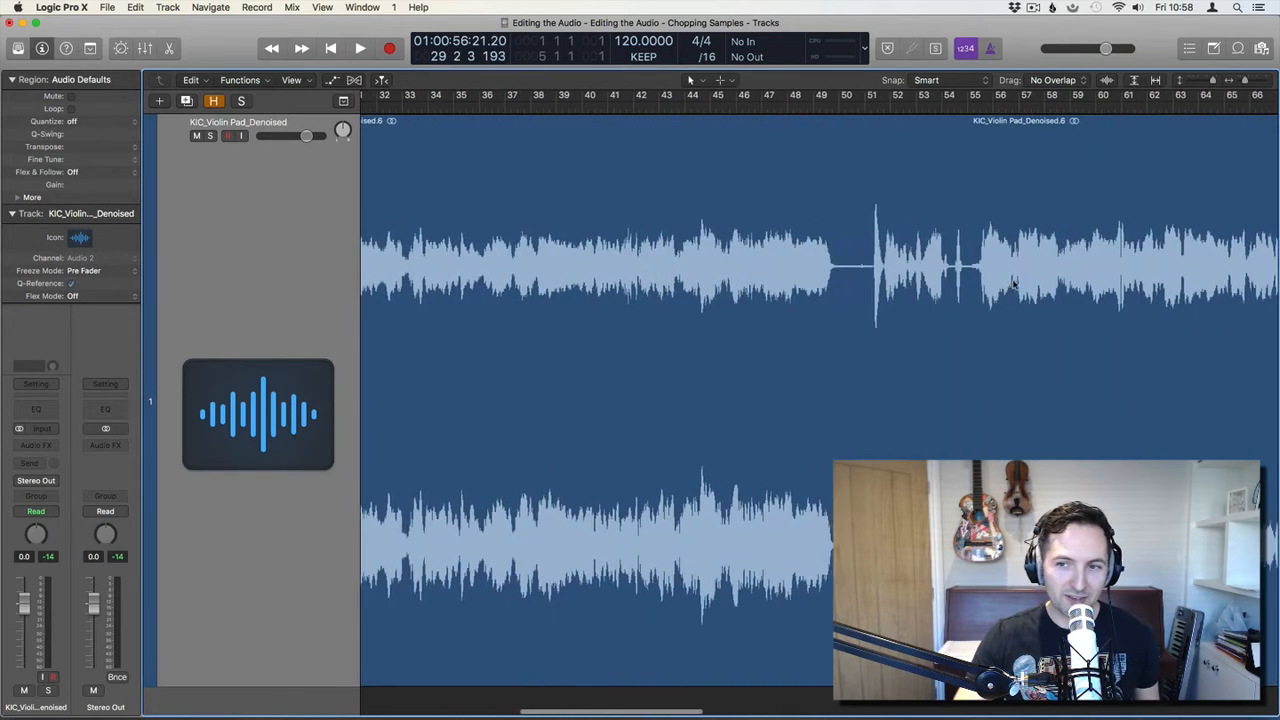
{"action": "left_click_drag", "start_coordinate": [740, 268], "coordinate": [860, 268]}
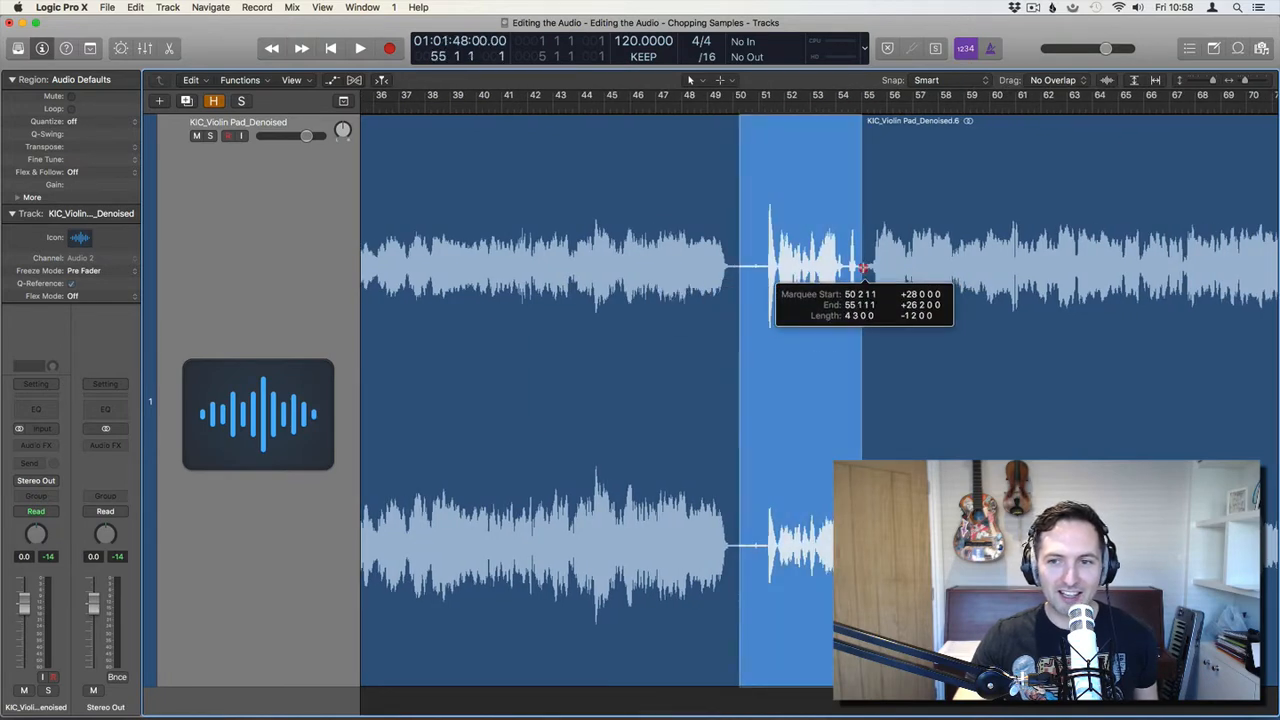
{"action": "left_click", "coordinate": [820, 268]}
{"action": "key", "text": "Delete"}
Audition the end of the passage between the third and fourth violin pads, around bars 84 and 85
{"action": "scroll", "coordinate": [840, 268], "scroll_direction": "right", "scroll_amount": 12}
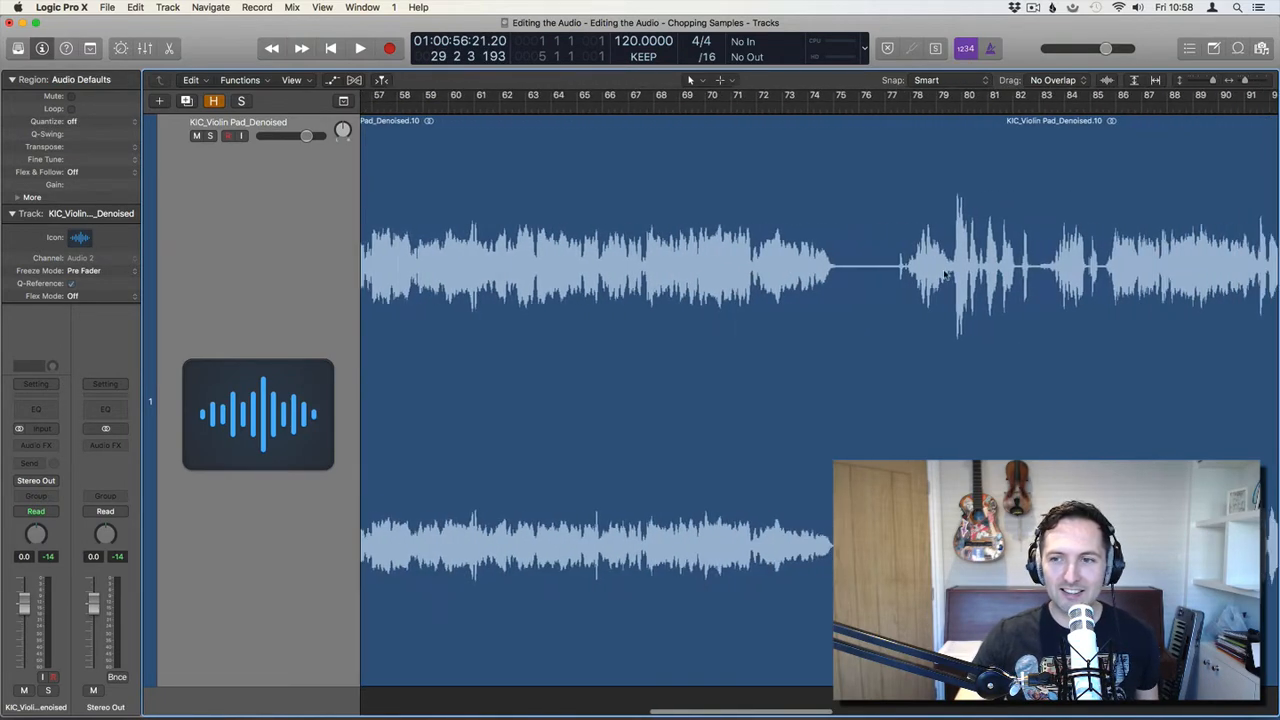
{"action": "double_click", "coordinate": [940, 108]}
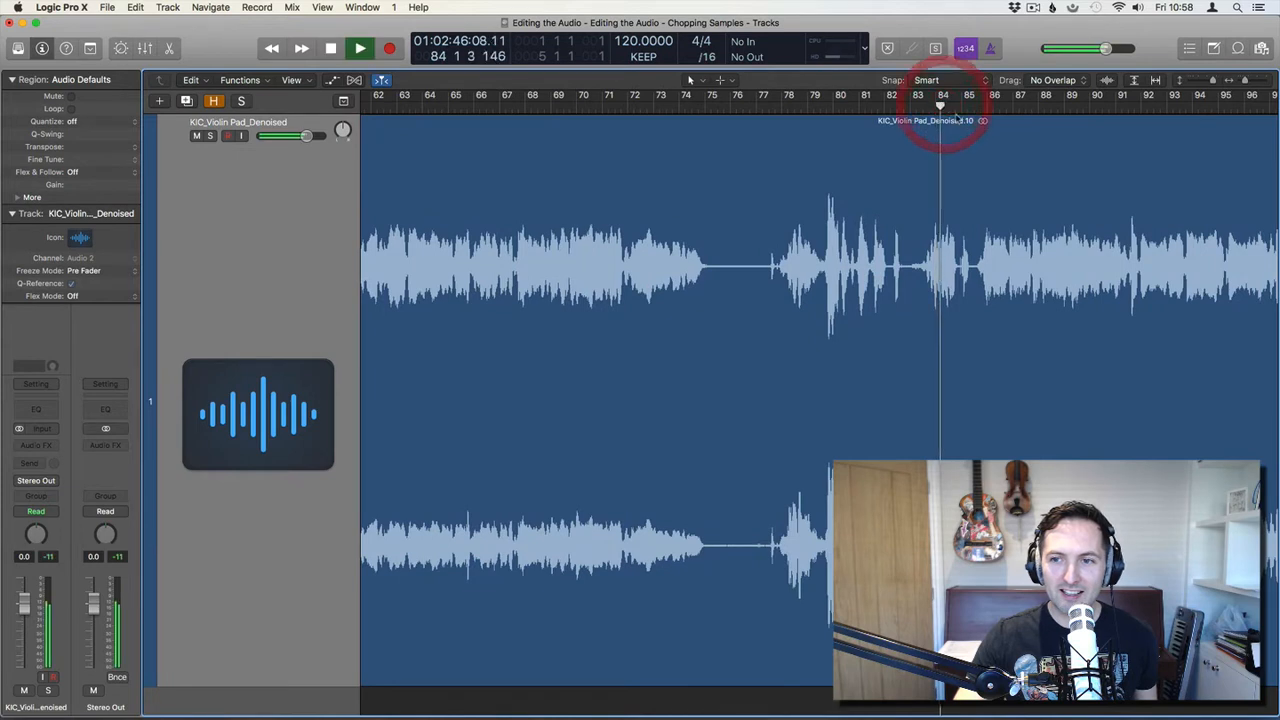
{"action": "left_click", "coordinate": [964, 110]}
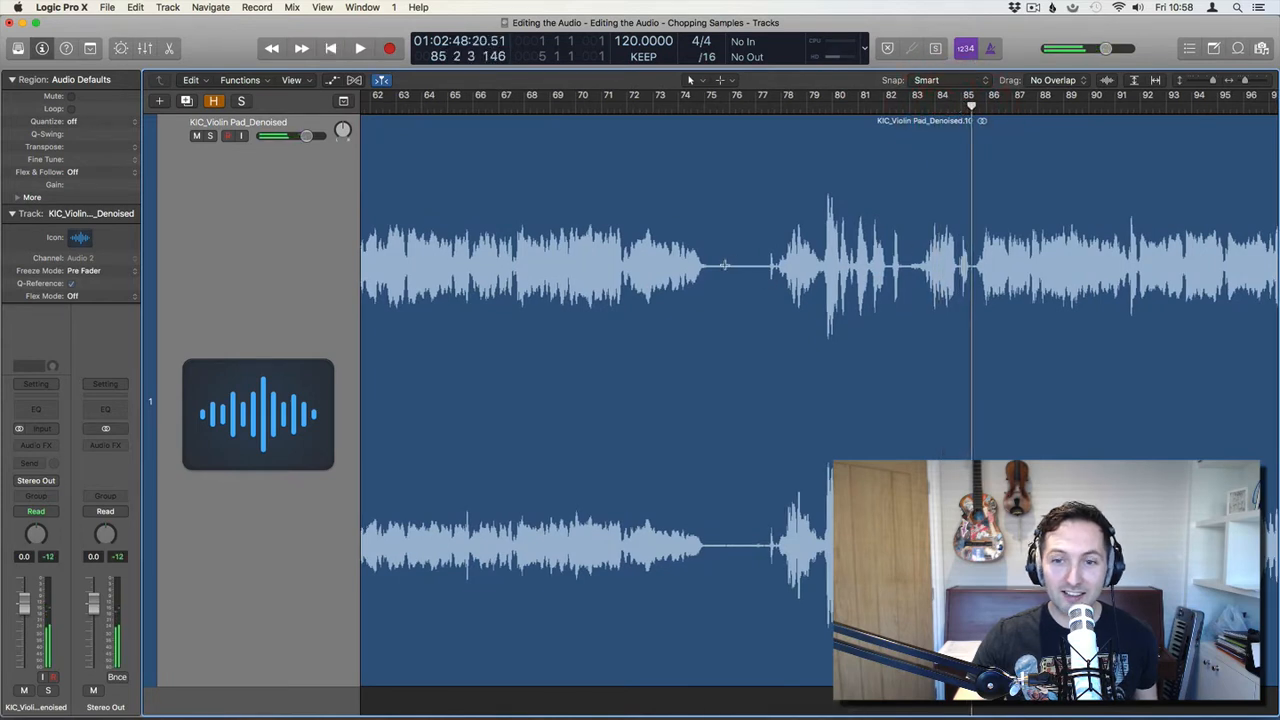
{"action": "left_click_drag", "start_coordinate": [724, 266], "coordinate": [960, 274]}
{"action": "left_click", "coordinate": [891, 277]}
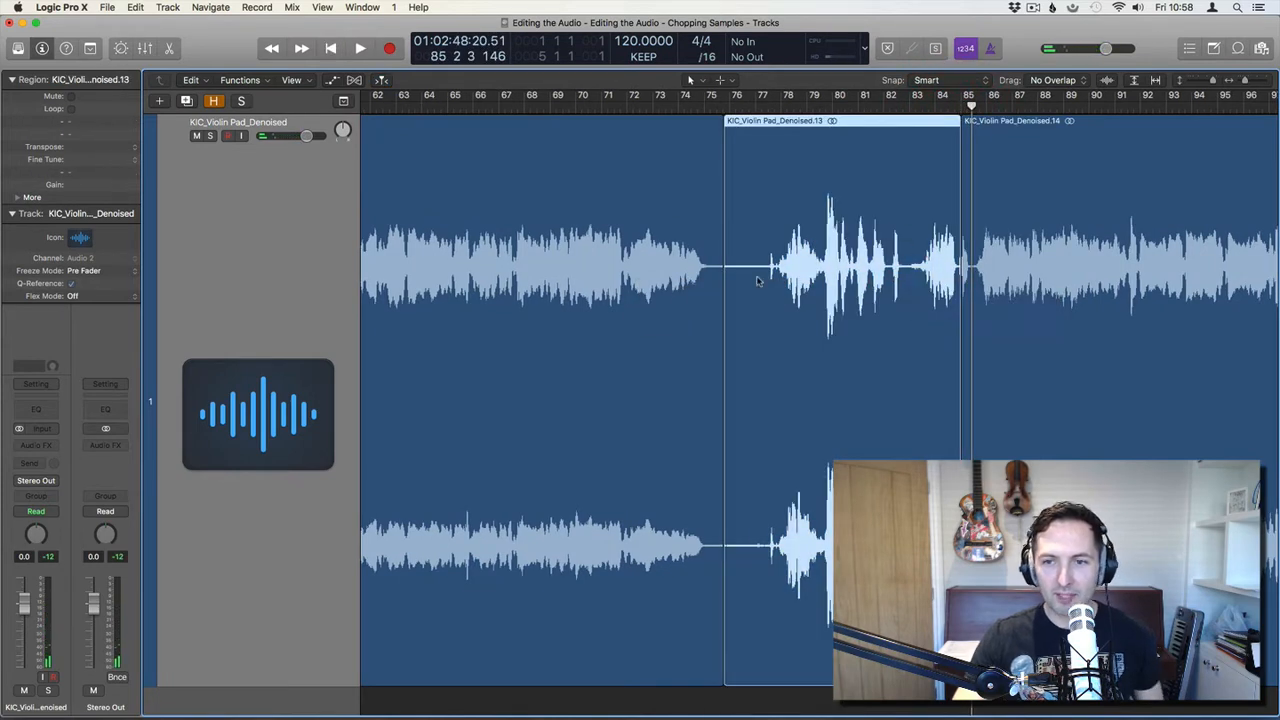
{"action": "key", "text": "super+z"}
Cut out and delete the noise between the third and fourth violin pads, from about bar 76 to bar 85
{"action": "left_click_drag", "start_coordinate": [738, 267], "coordinate": [971, 272]}
{"action": "left_click", "coordinate": [894, 271]}
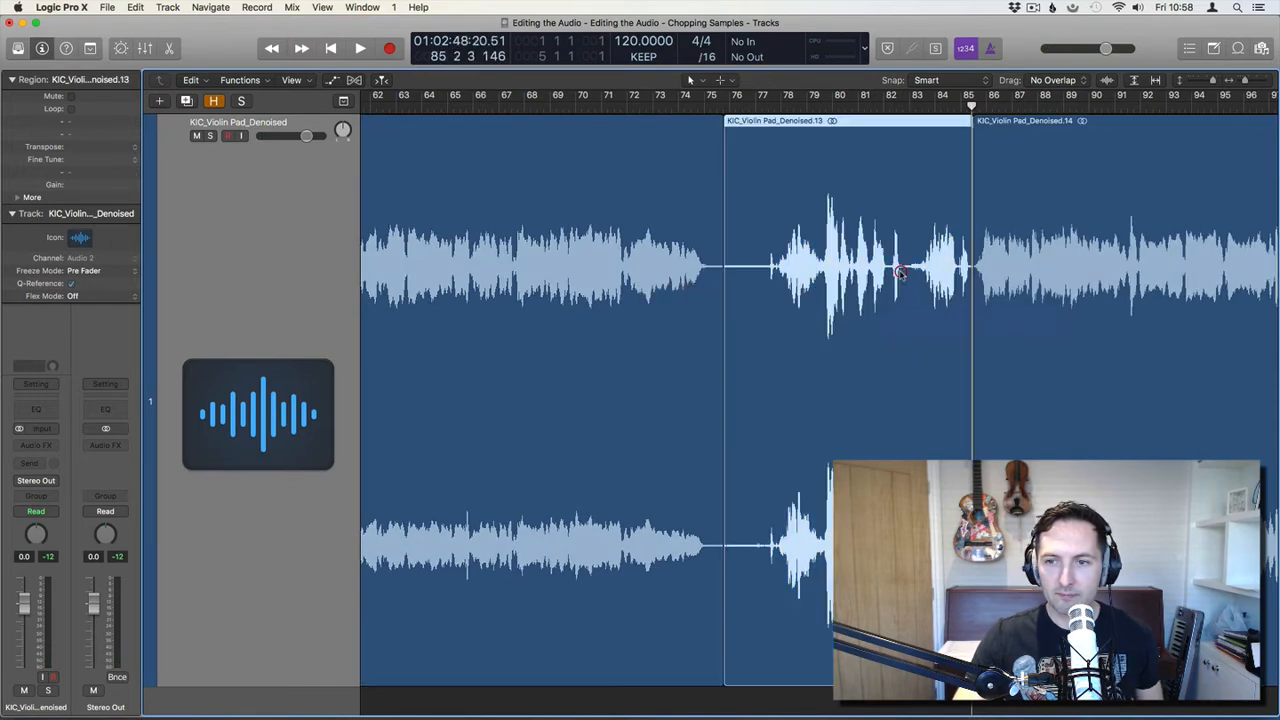
{"action": "key", "text": "Delete"}
{"action": "scroll", "coordinate": [949, 270], "scroll_direction": "right", "scroll_amount": 1}
{"action": "scroll", "coordinate": [949, 270], "scroll_direction": "left", "scroll_amount": 5}
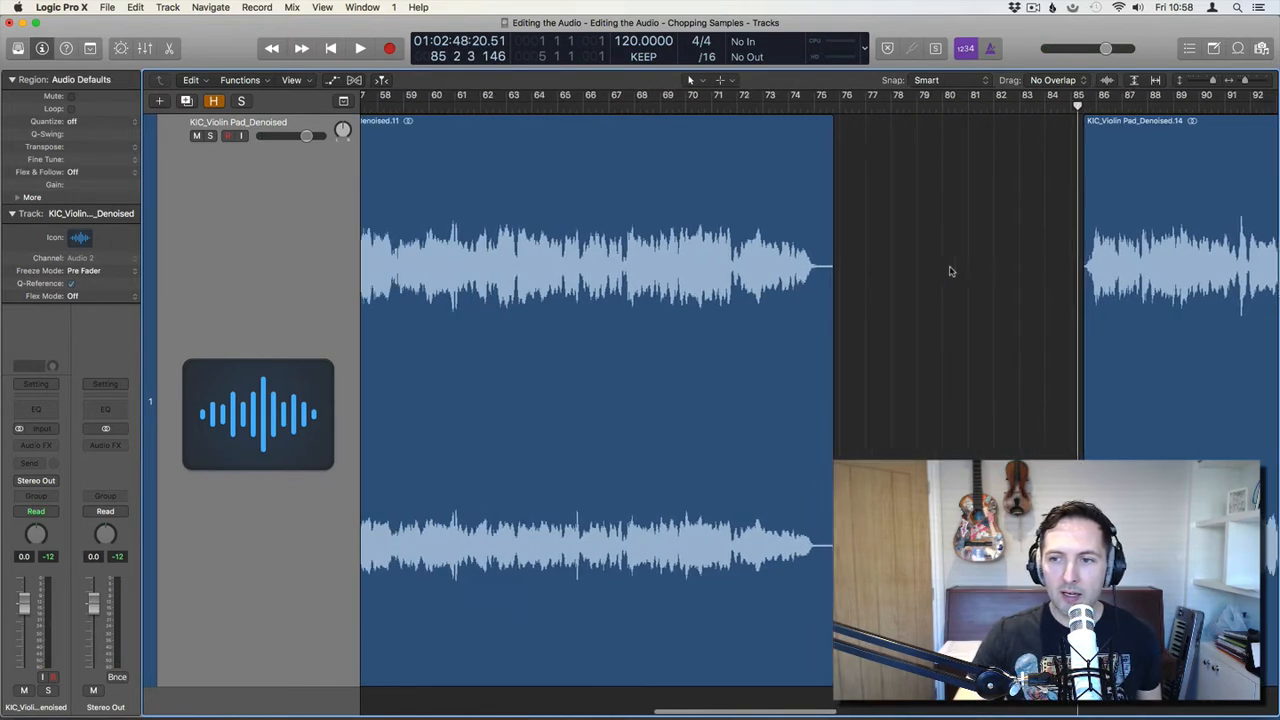
Audition the passage between the fourth and fifth violin pads, from about bar 107 to bar 115
{"action": "scroll", "coordinate": [950, 270], "scroll_direction": "right", "scroll_amount": 15}
{"action": "scroll", "coordinate": [951, 270], "scroll_direction": "right", "scroll_amount": 5}
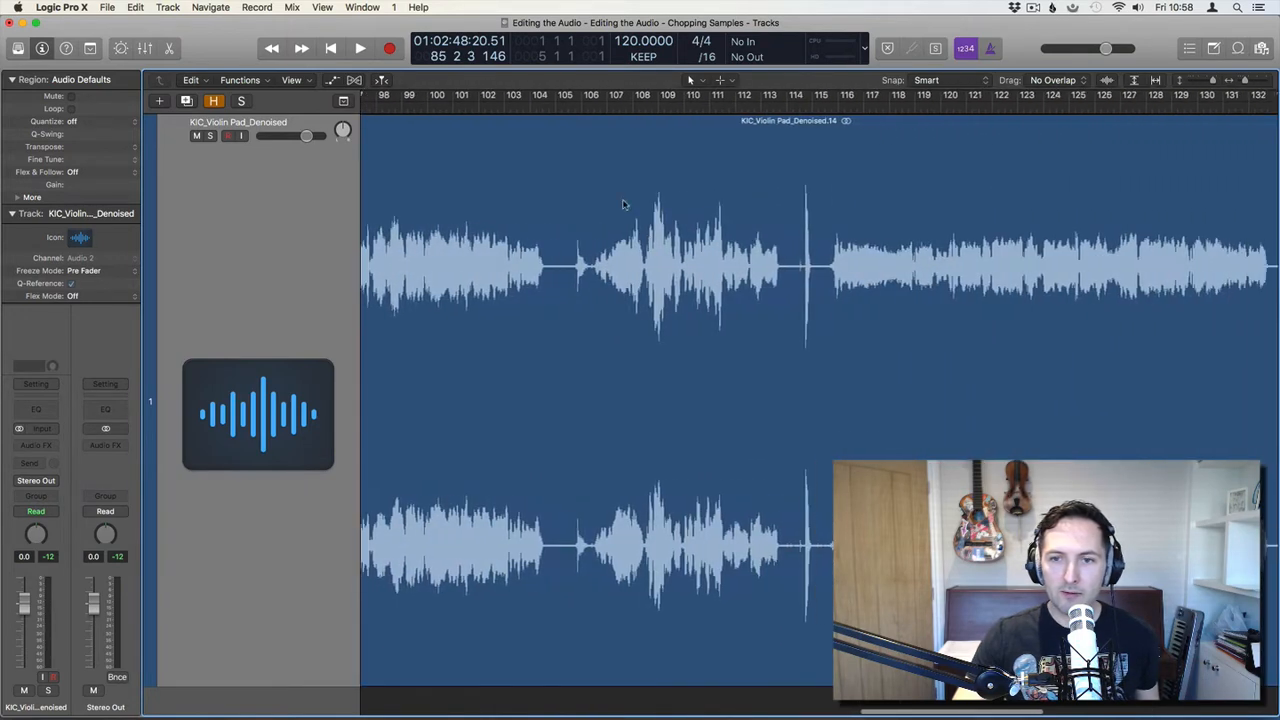
{"action": "left_click", "coordinate": [604, 110]}
{"action": "key", "text": "space"}
{"action": "left_click_drag", "start_coordinate": [644, 110], "coordinate": [751, 110]}
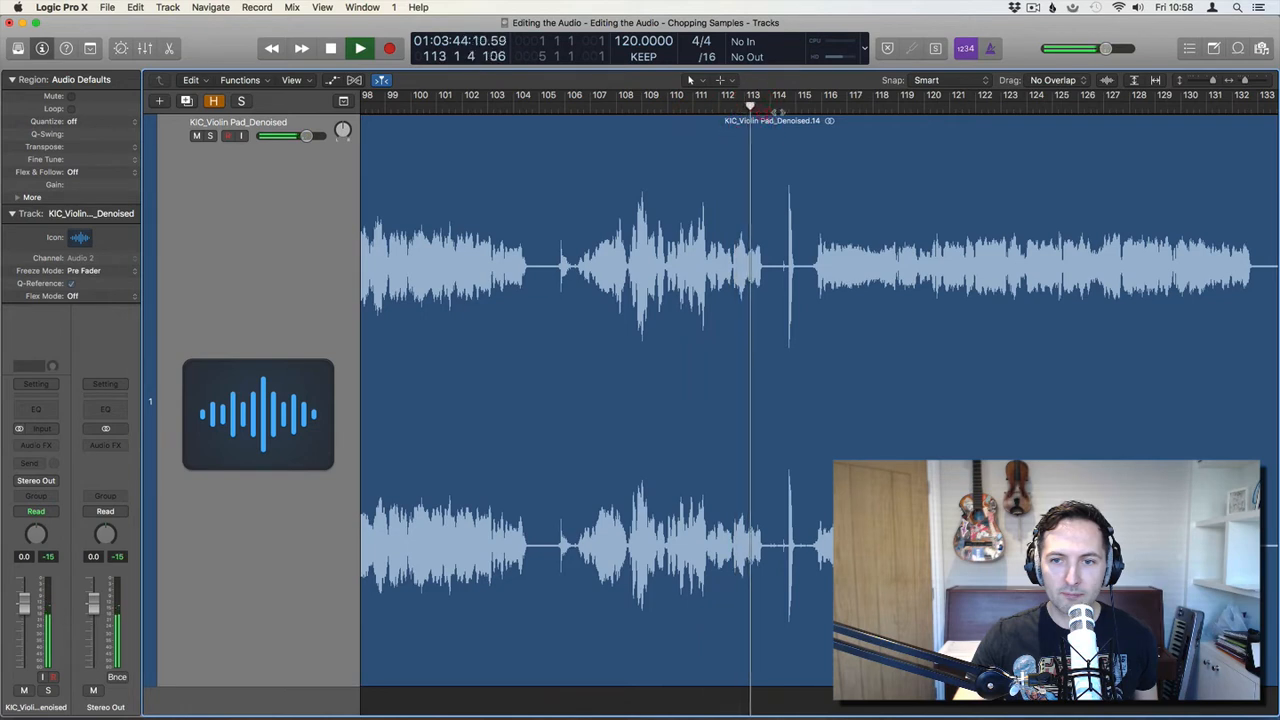
{"action": "left_click", "coordinate": [786, 112]}
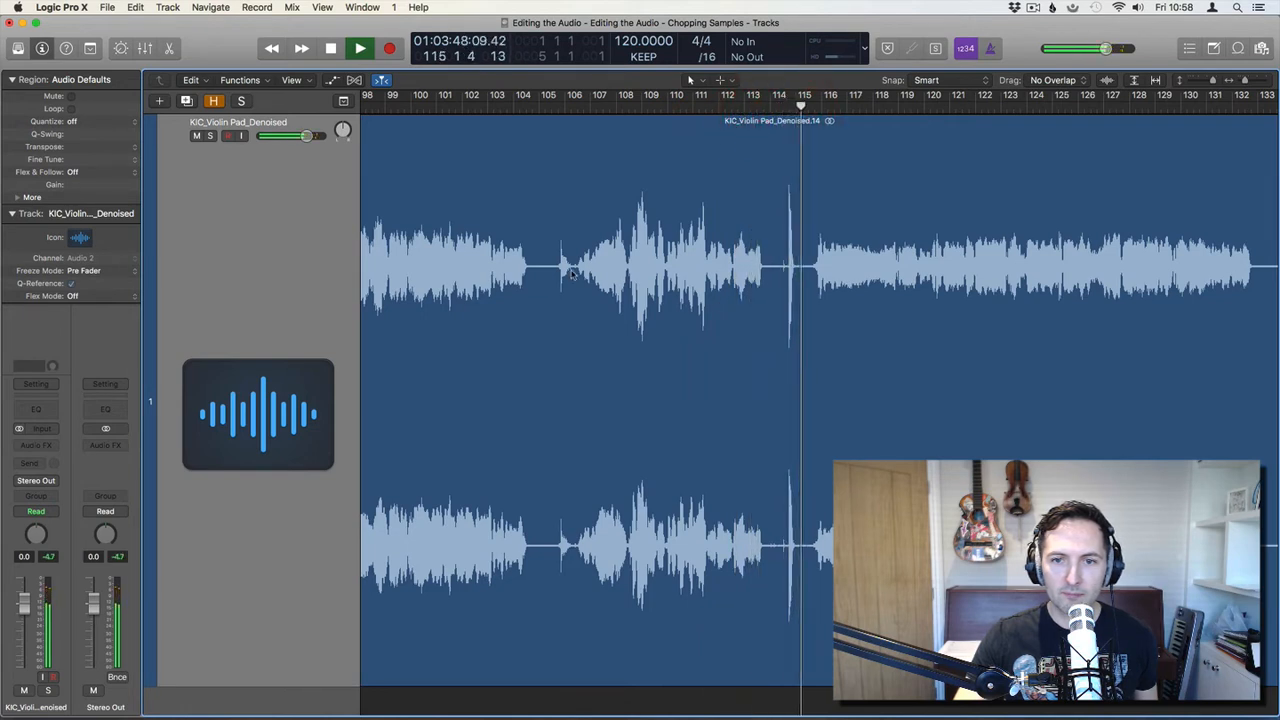
{"action": "key", "text": "space"}
Cut out and delete the noise between the fourth and fifth violin pads, from about bar 105 to bar 115
{"action": "left_click_drag", "start_coordinate": [540, 270], "coordinate": [806, 272]}
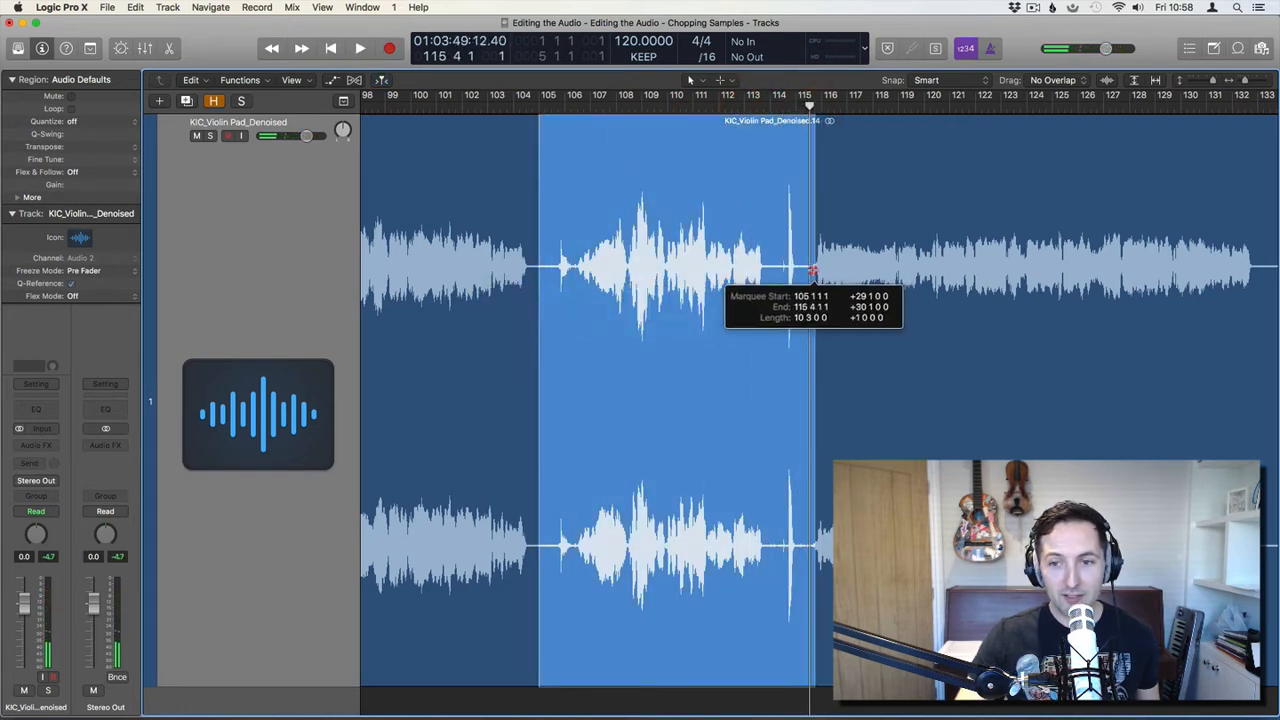
{"action": "left_click", "coordinate": [713, 263]}
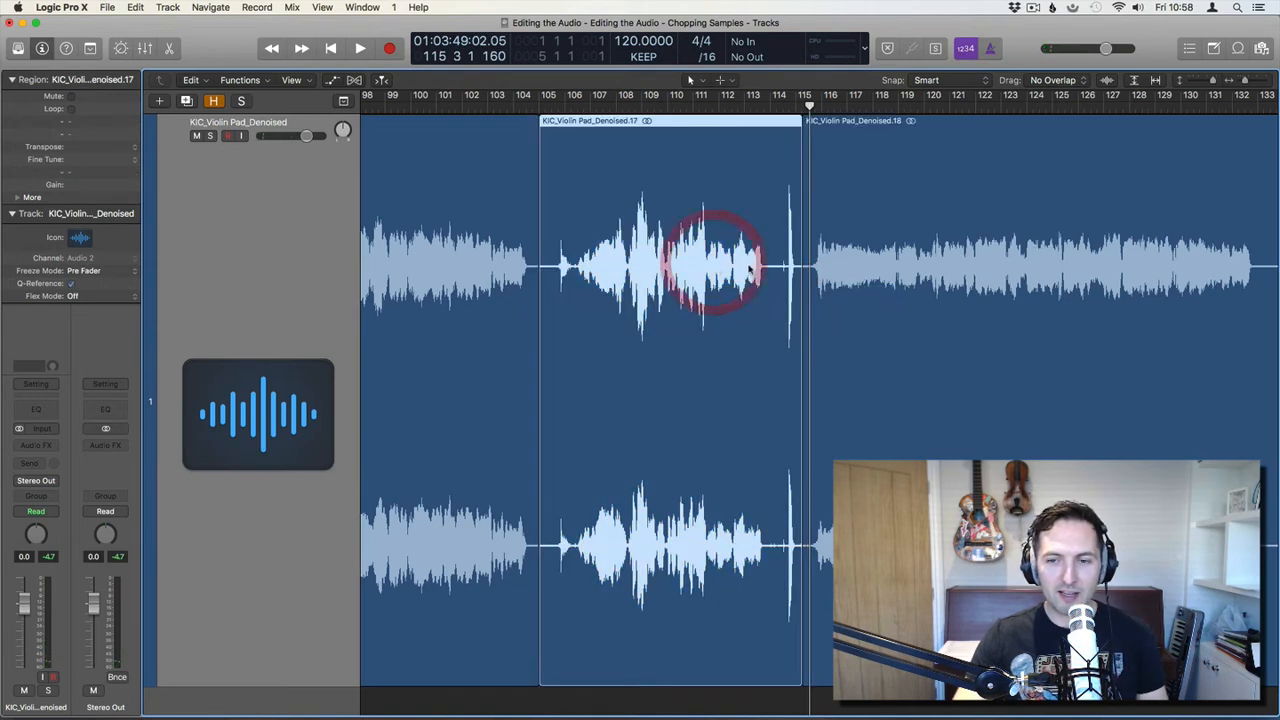
{"action": "key", "text": "Delete"}
Cut off and delete the leftover audio after the fifth violin pad, from about bar 133 to the end
{"action": "scroll", "coordinate": [1000, 280], "scroll_direction": "right", "scroll_amount": 5}
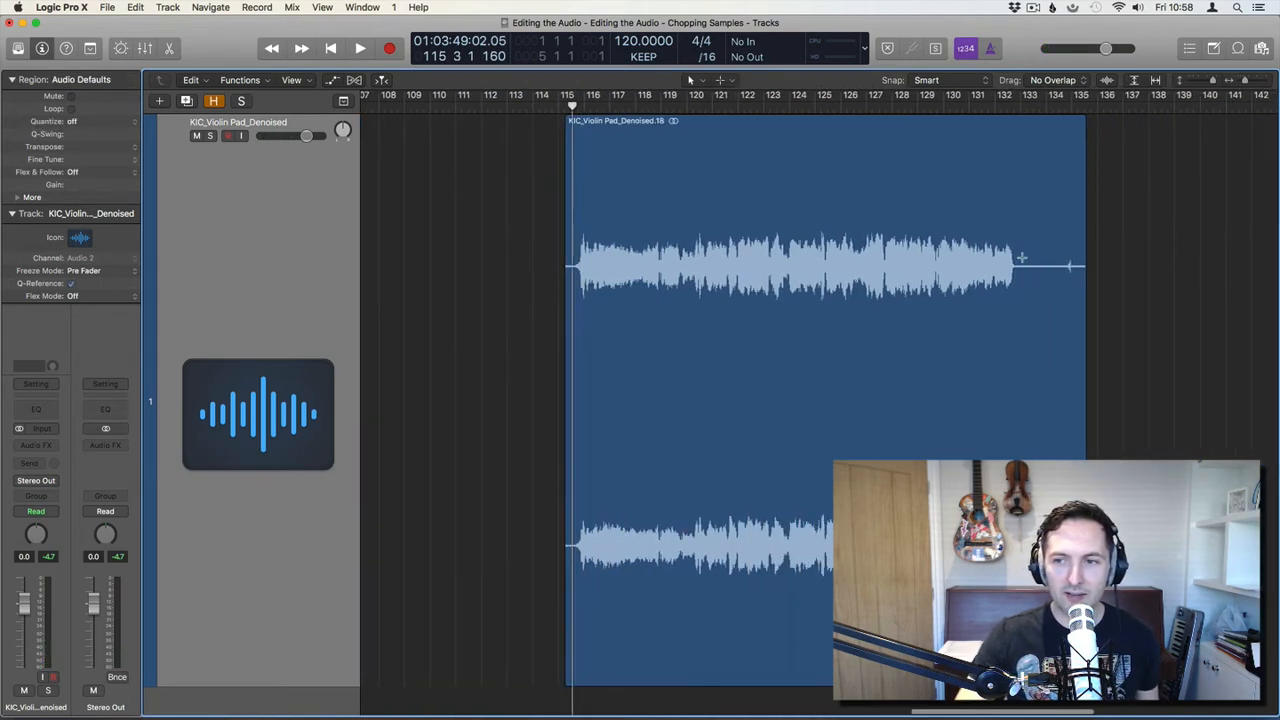
{"action": "left_click_drag", "start_coordinate": [1020, 258], "coordinate": [1137, 257]}
{"action": "left_click", "coordinate": [1054, 266]}
{"action": "key", "text": "Delete"}
{"action": "scroll", "coordinate": [583, 257], "scroll_direction": "right", "scroll_amount": 8}
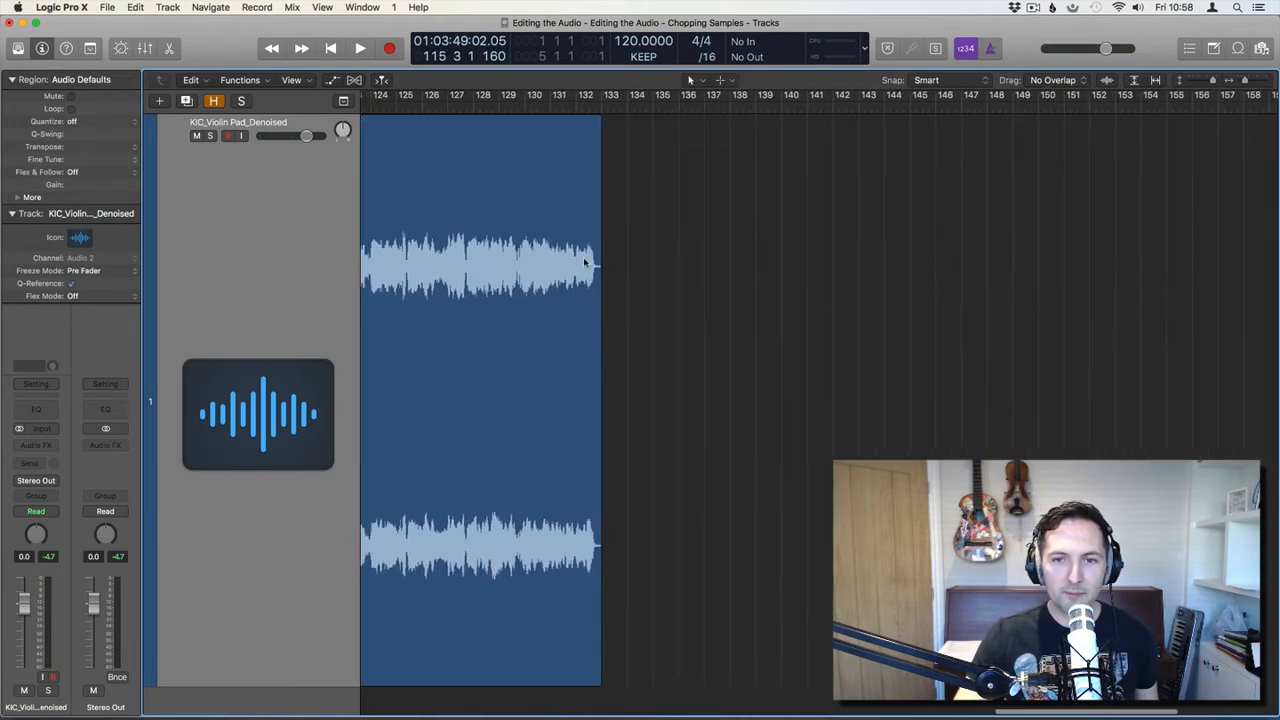
{"action": "scroll", "coordinate": [986, 294], "scroll_direction": "left", "scroll_amount": 5}
Select the first violin pad region and audition its opening in bar 1
{"action": "left_click", "coordinate": [1000, 295]}
{"action": "key", "text": "z"}
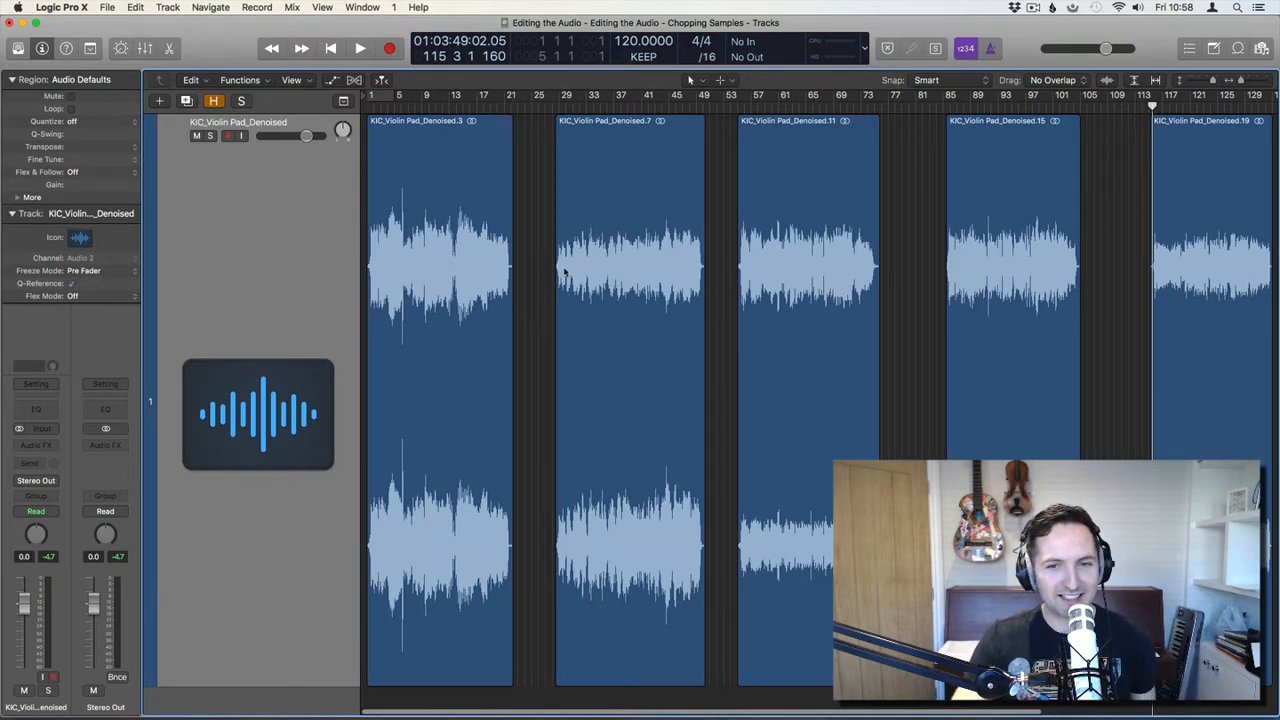
{"action": "left_click", "coordinate": [434, 277]}
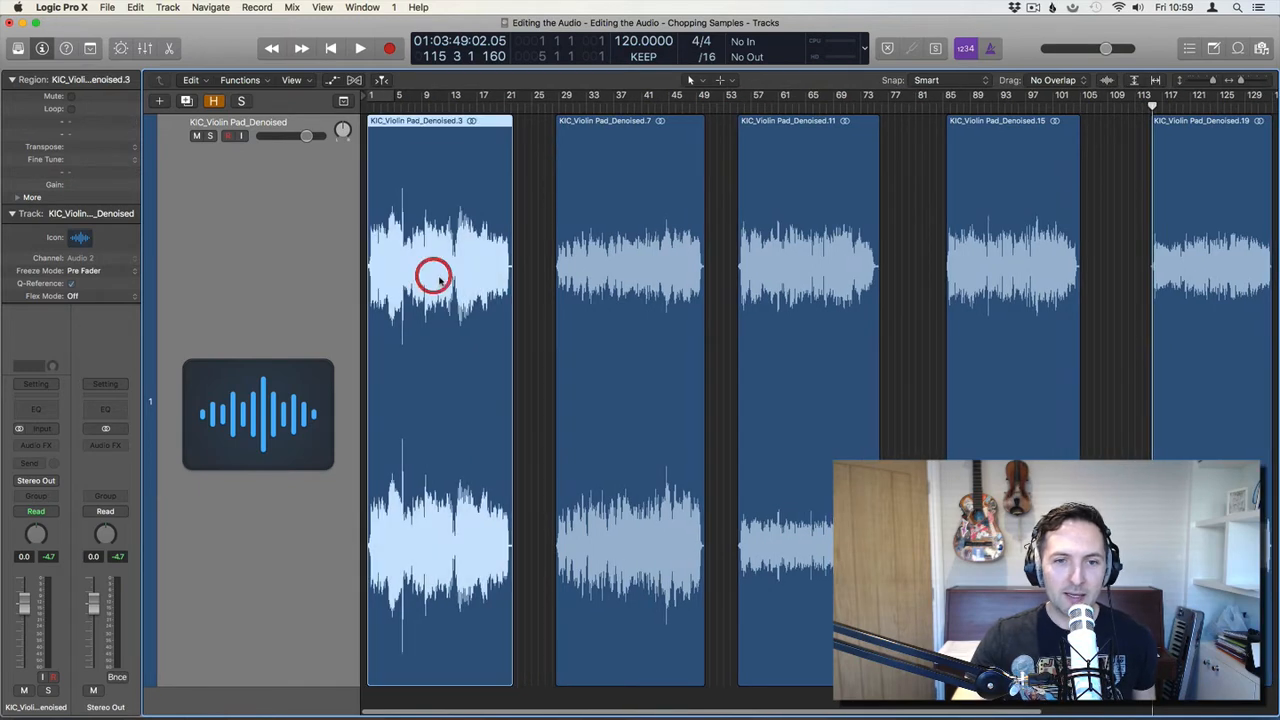
{"action": "key", "text": "z"}
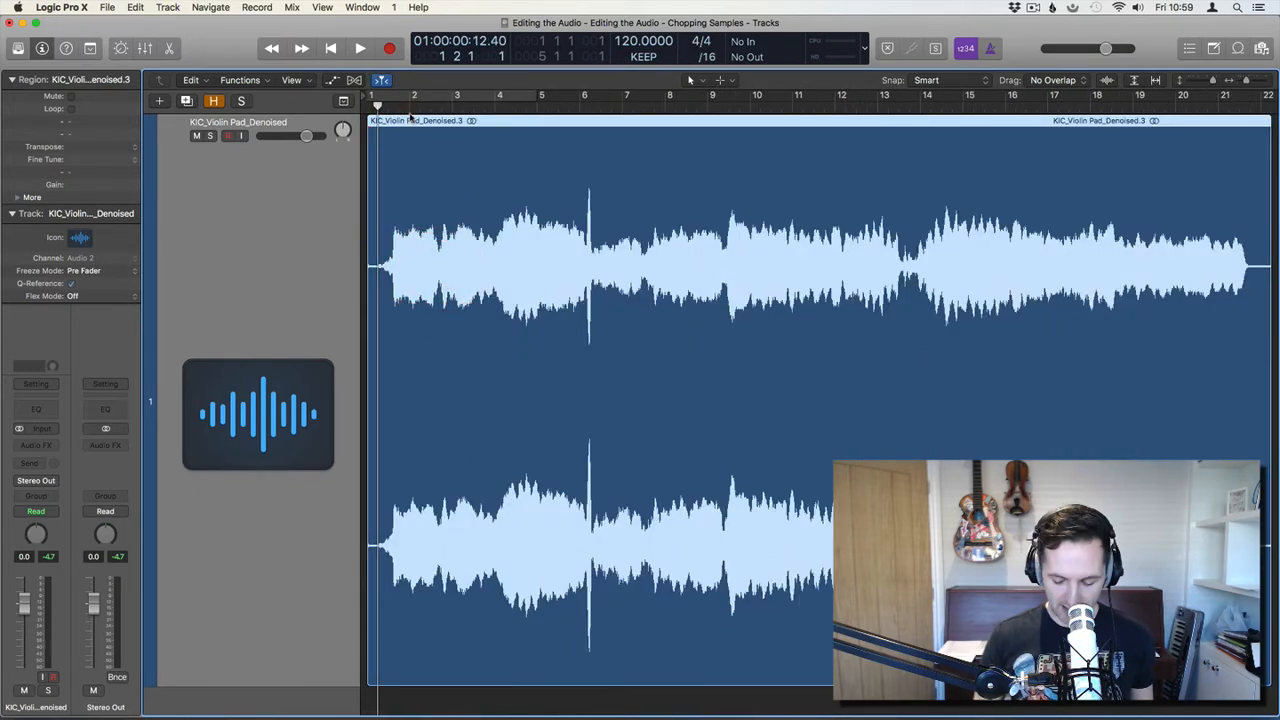
{"action": "key", "text": "Return"}
{"action": "key", "text": "space"}
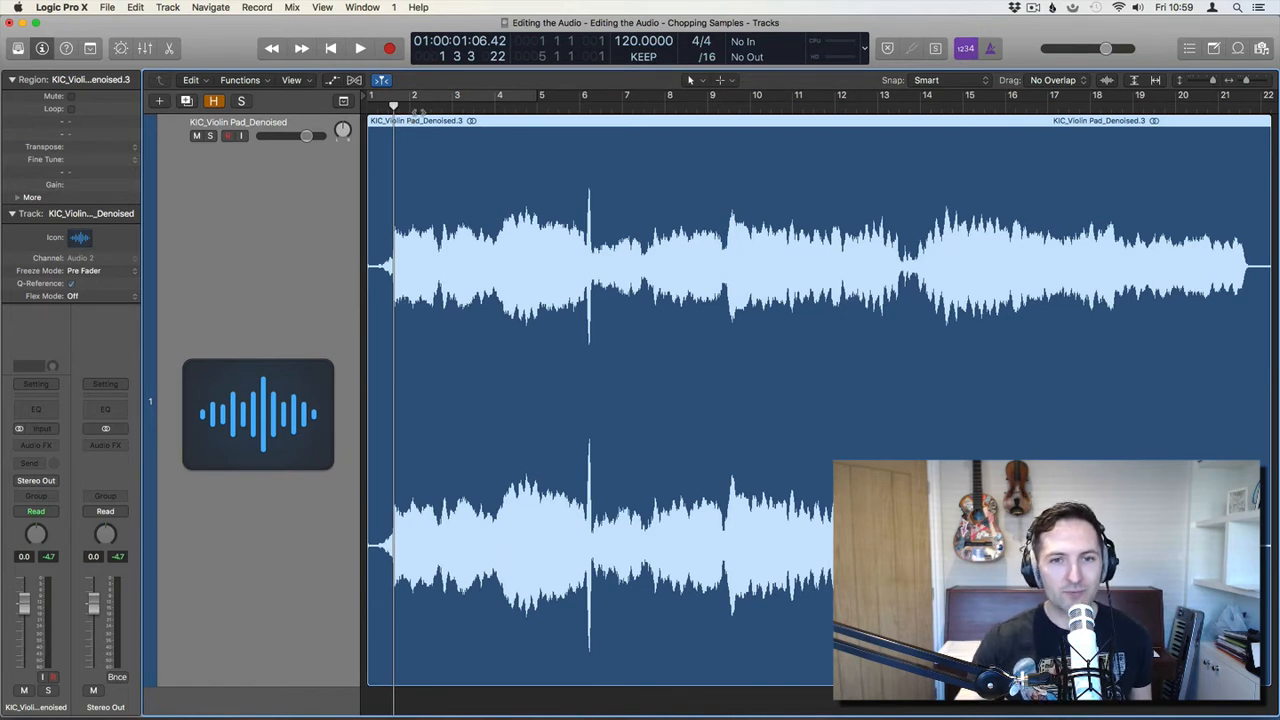
{"action": "left_click", "coordinate": [372, 324]}
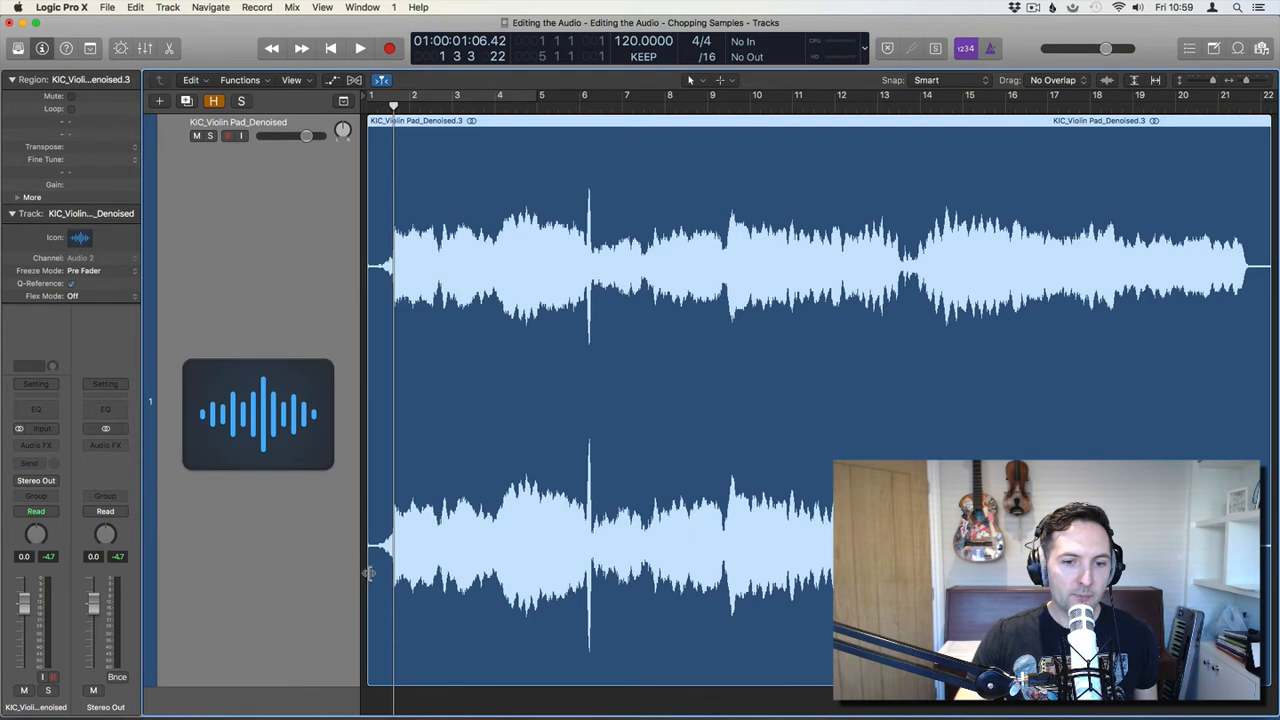
{"action": "mouse_move", "coordinate": [369, 574]}
{"action": "left_mouse_down"}
{"action": "mouse_move", "coordinate": [386, 573]}
{"action": "mouse_move", "coordinate": [375, 571]}
{"action": "left_mouse_up"}
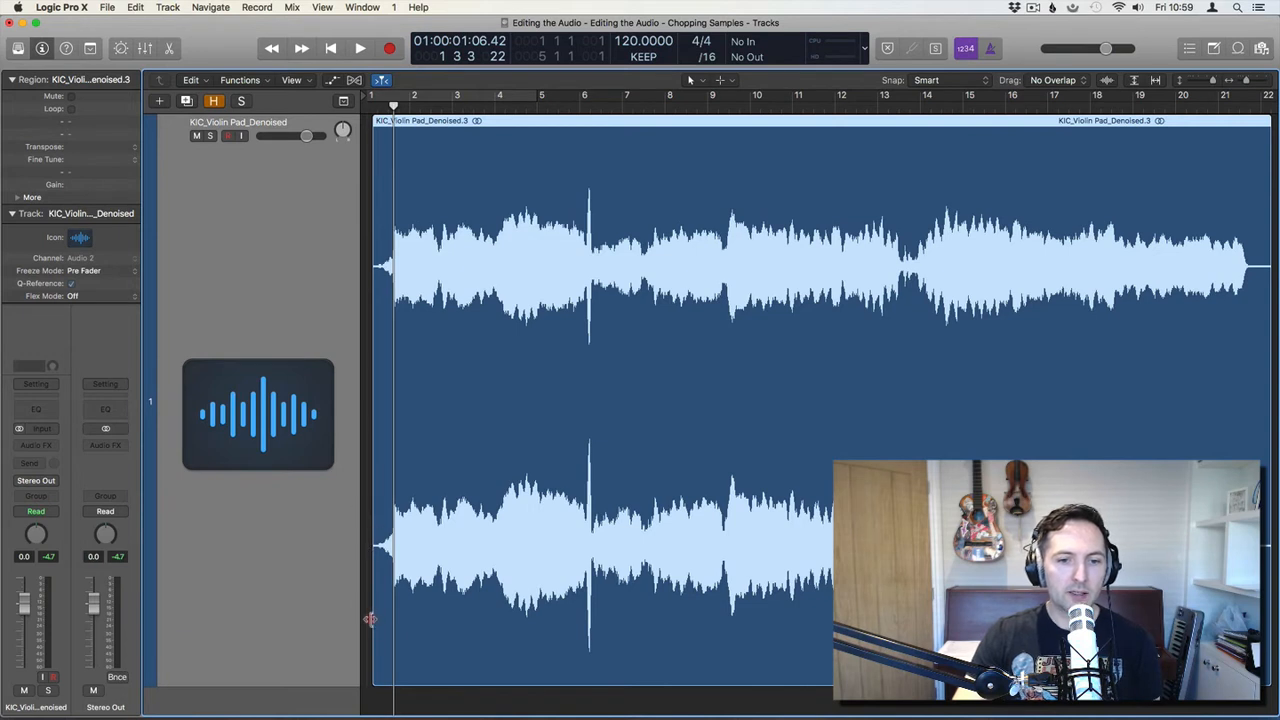
{"action": "left_click_drag", "start_coordinate": [371, 618], "coordinate": [360, 619]}
Step the playhead forward bar by bar through the first violin pad and back to bar 2
{"action": "key", "text": "period"}
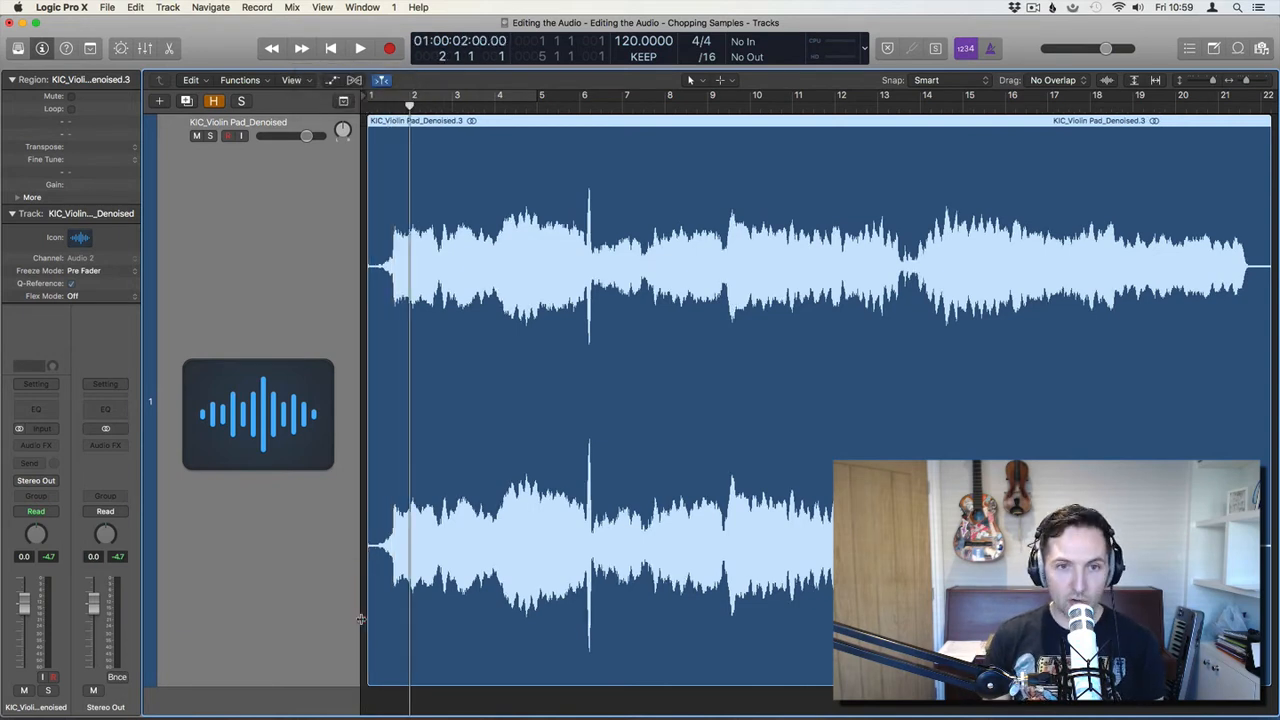
{"action": "key", "text": "comma"}
{"action": "key", "text": "period"}
{"action": "key", "text": "period"}
{"action": "key", "text": "period"}
{"action": "key", "text": "period"}
{"action": "key", "text": "period"}
{"action": "key", "text": "period"}
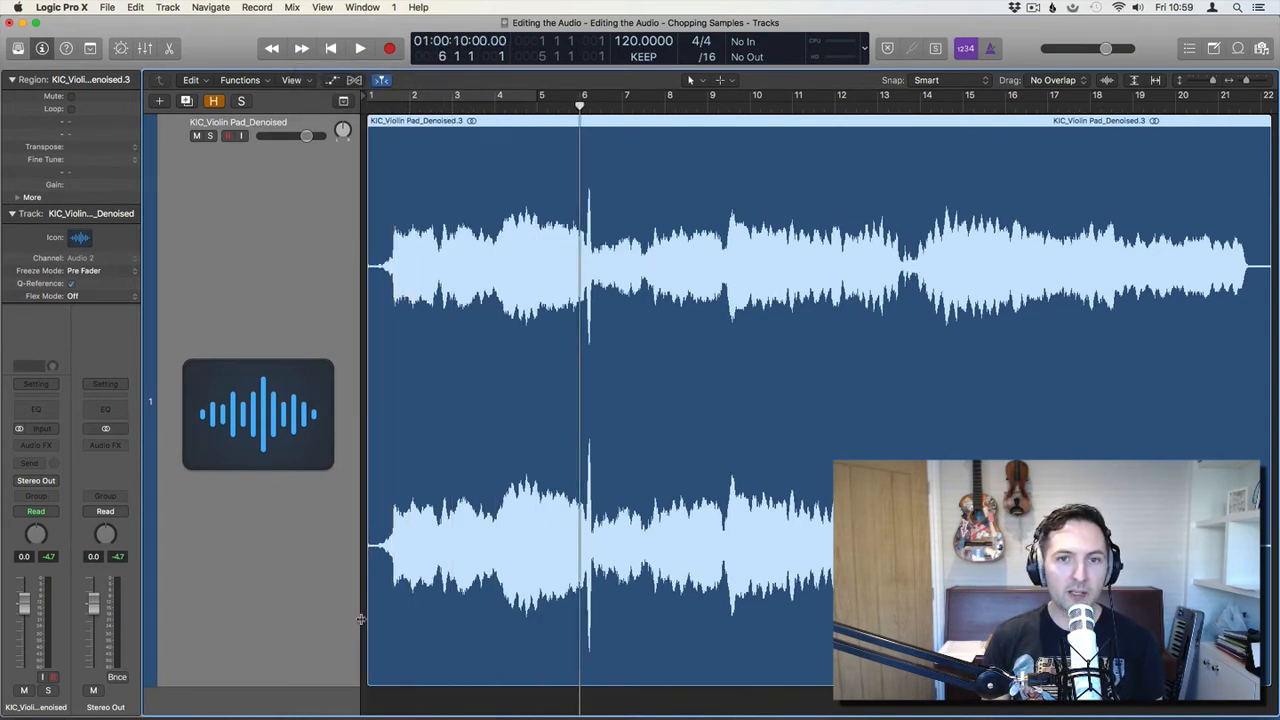
{"action": "key", "text": "comma"}
{"action": "key", "text": "comma"}
{"action": "key", "text": "comma"}
{"action": "key", "text": "comma"}
{"action": "key", "text": "comma"}
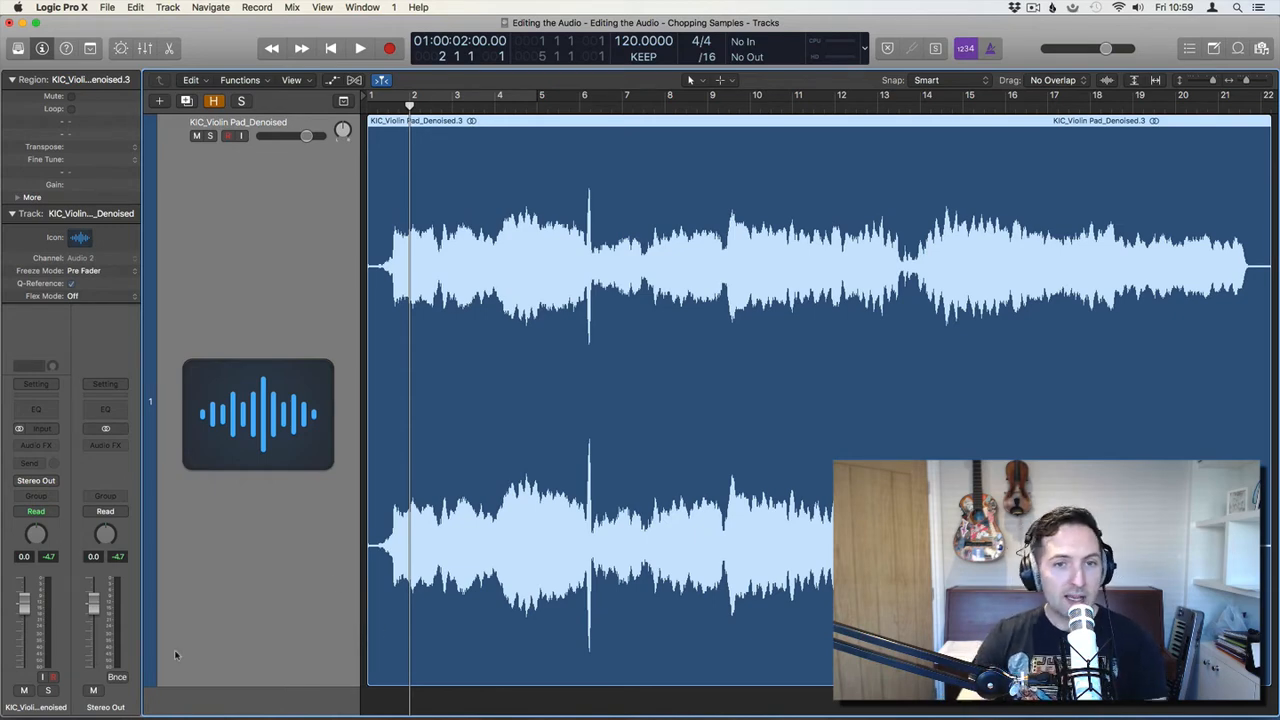
Audition the start of the second violin pad repeatedly, around bars 28 and 29
{"action": "scroll", "coordinate": [666, 445], "scroll_direction": "right", "scroll_amount": 10}
{"action": "scroll", "coordinate": [665, 445], "scroll_direction": "right", "scroll_amount": 8}
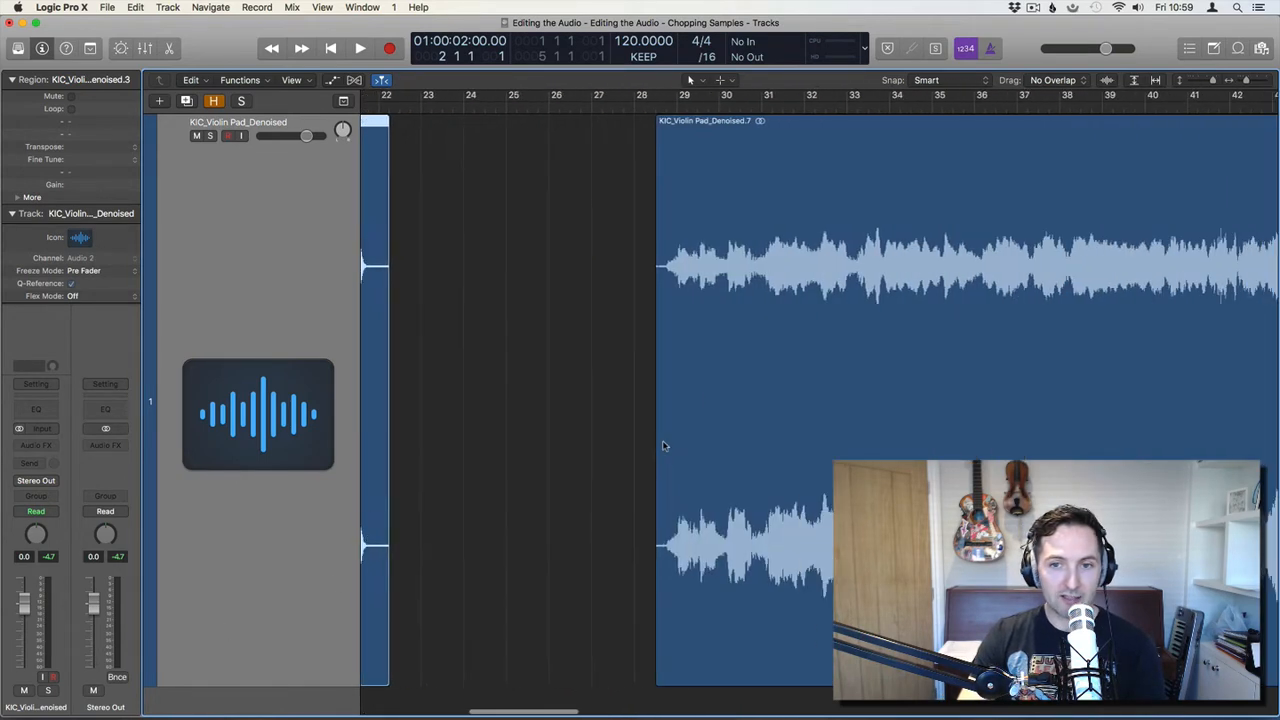
{"action": "left_click", "coordinate": [677, 106]}
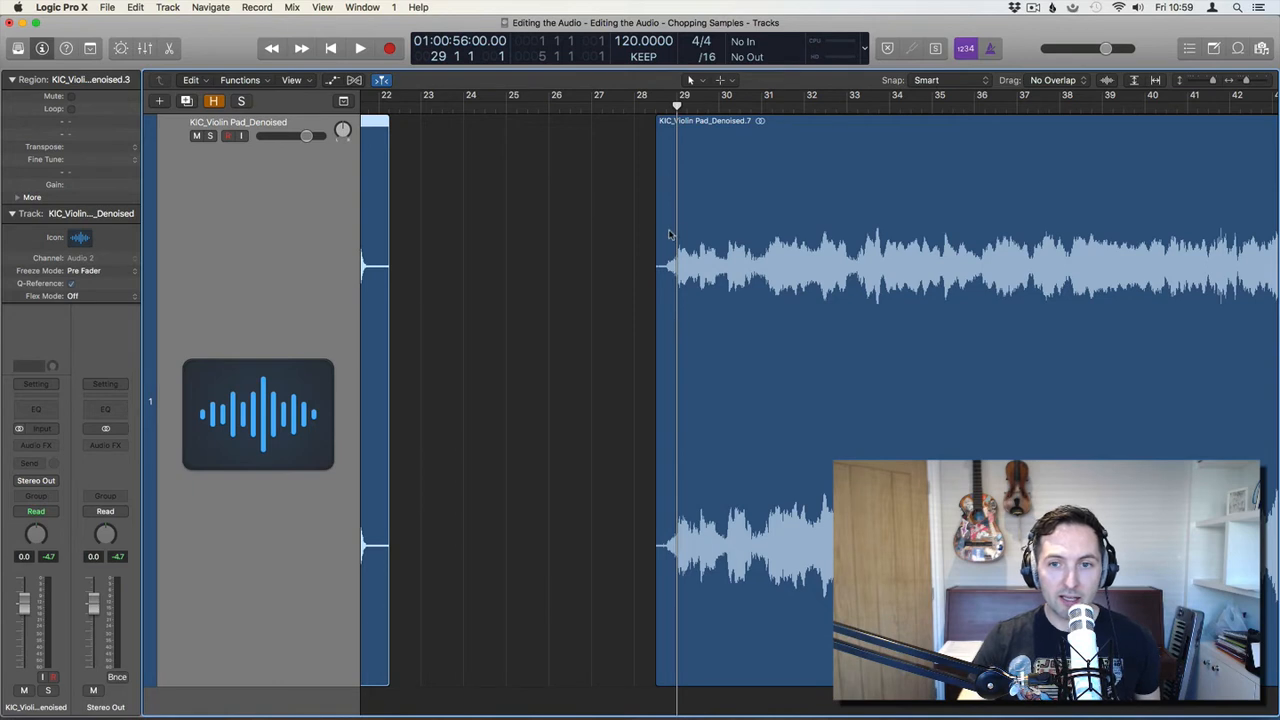
{"action": "left_click", "coordinate": [665, 105]}
{"action": "key", "text": "space"}
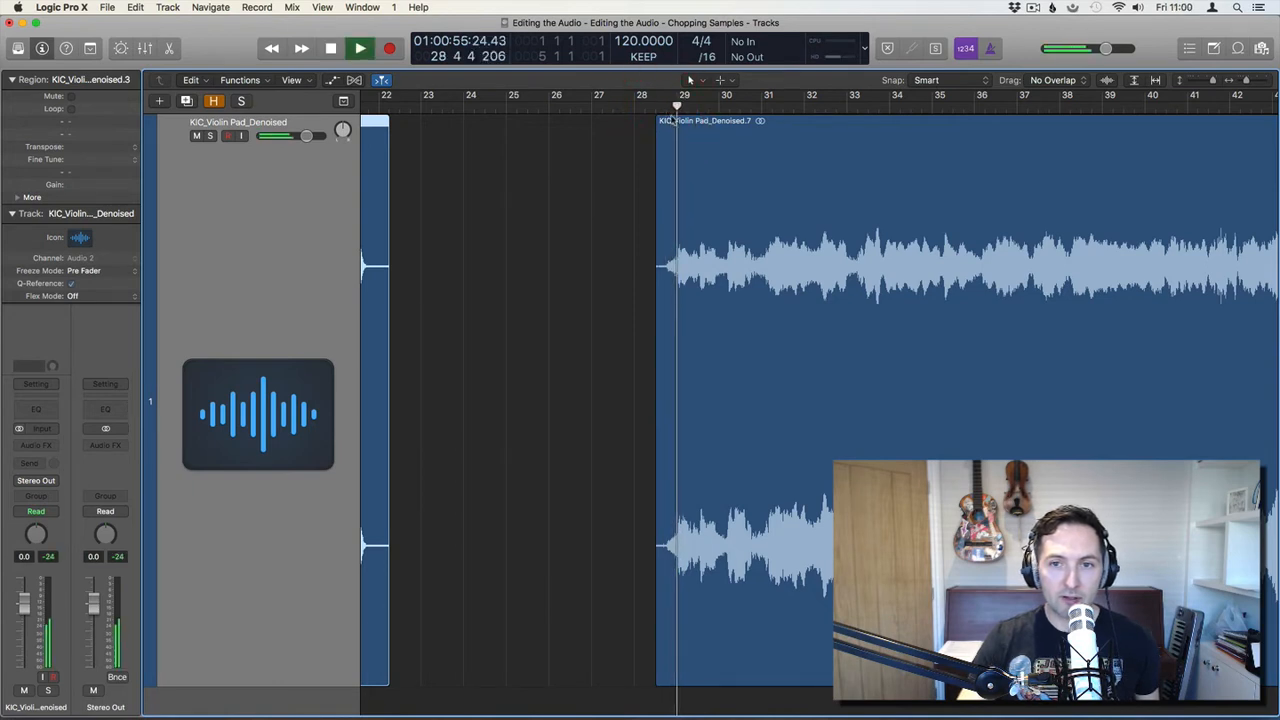
{"action": "key", "text": "space"}
{"action": "left_click", "coordinate": [662, 105]}
{"action": "left_click", "coordinate": [662, 106]}
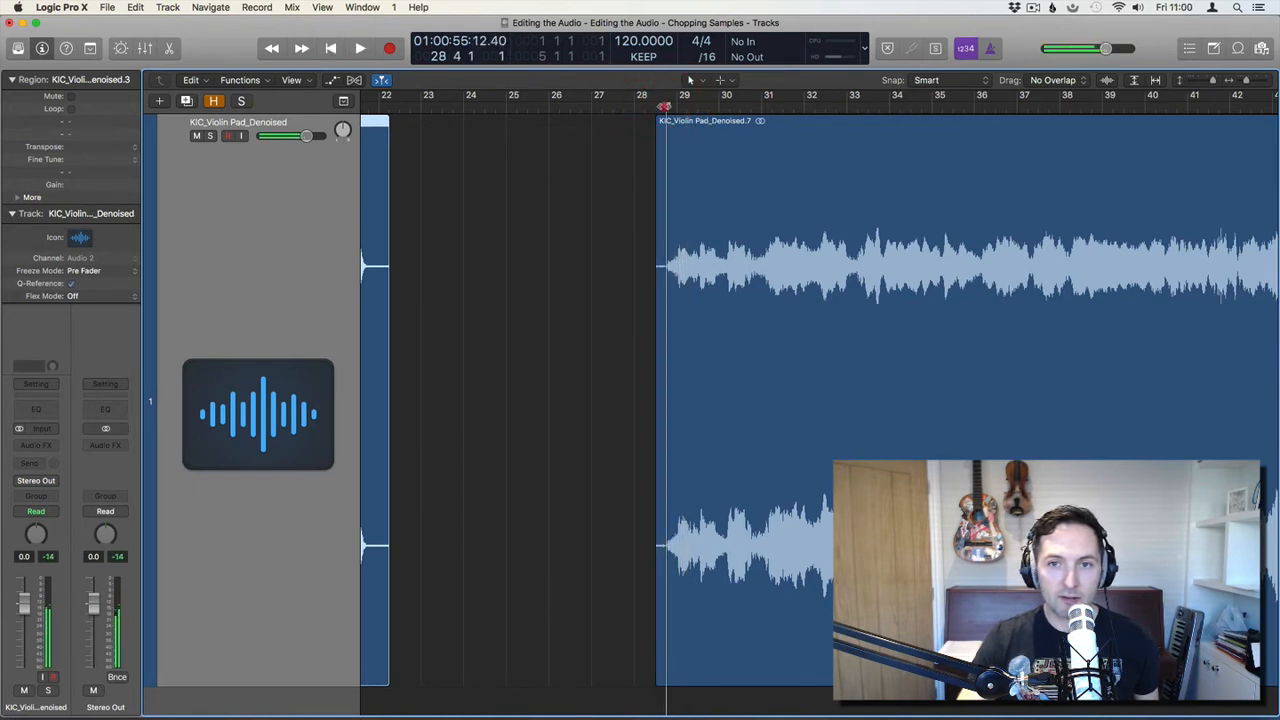
{"action": "left_click", "coordinate": [653, 106]}
Audition the first violin pad's opening from bar 1 beat 3 and slightly trim the silence at the region's start
{"action": "scroll", "coordinate": [580, 142], "scroll_direction": "right", "scroll_amount": 5}
{"action": "scroll", "coordinate": [579, 137], "scroll_direction": "left", "scroll_amount": 20}
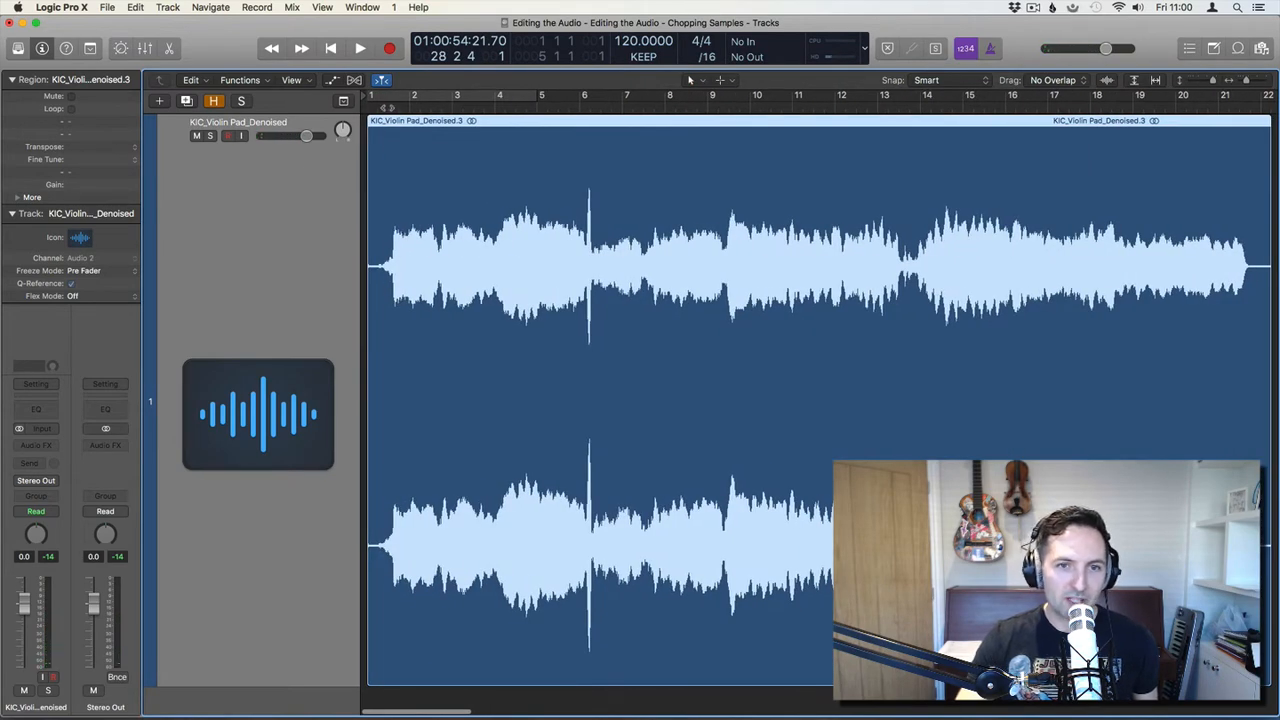
{"action": "left_click", "coordinate": [388, 106]}
{"action": "key", "text": "space"}
{"action": "key", "text": "space"}
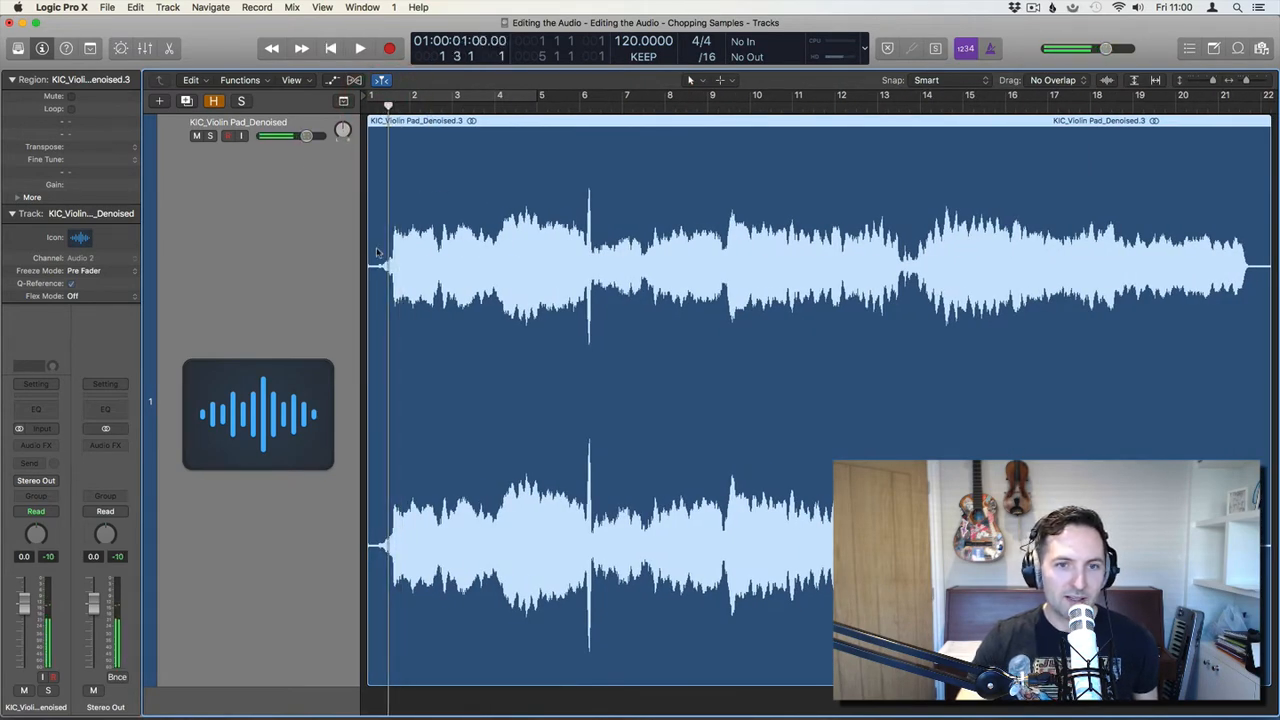
{"action": "left_click", "coordinate": [368, 285]}
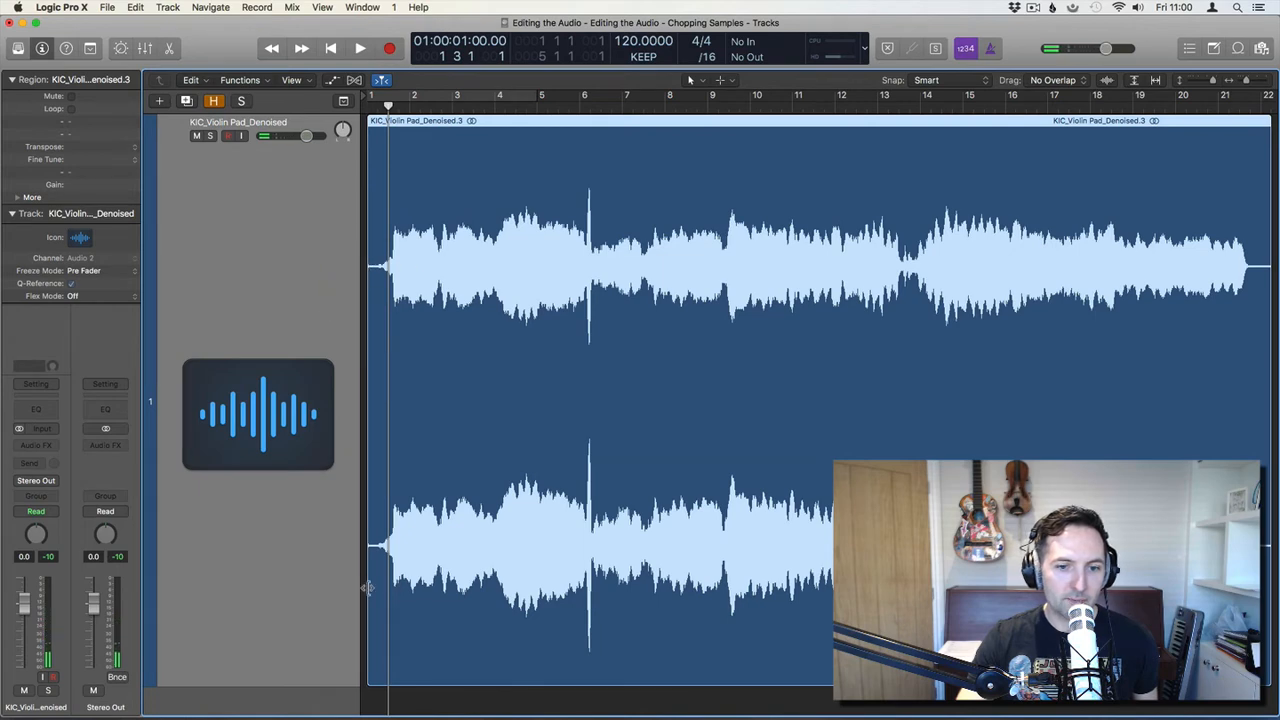
{"action": "left_click_drag", "start_coordinate": [368, 588], "coordinate": [374, 586]}
Audition the third violin pad's opening in bar 55 and trim the region's start to about beat 2 of that bar
{"action": "scroll", "coordinate": [541, 427], "scroll_direction": "right", "scroll_amount": 15}
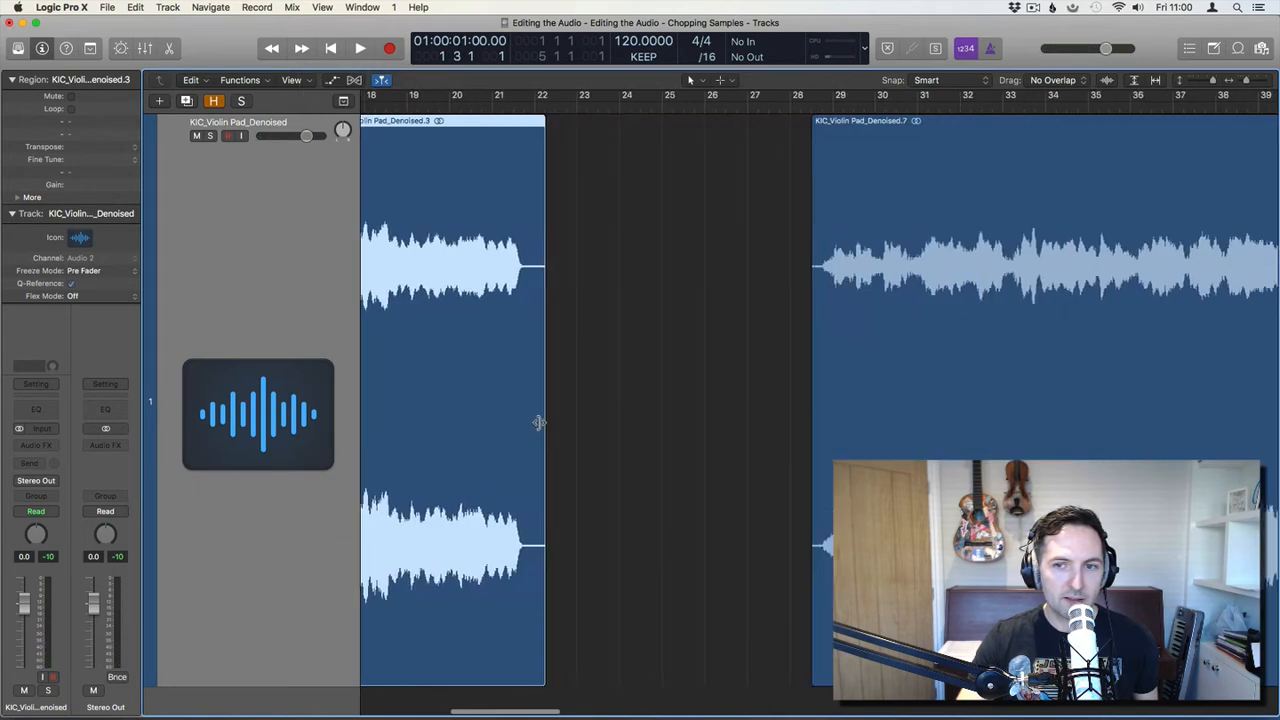
{"action": "scroll", "coordinate": [541, 427], "scroll_direction": "right", "scroll_amount": 12}
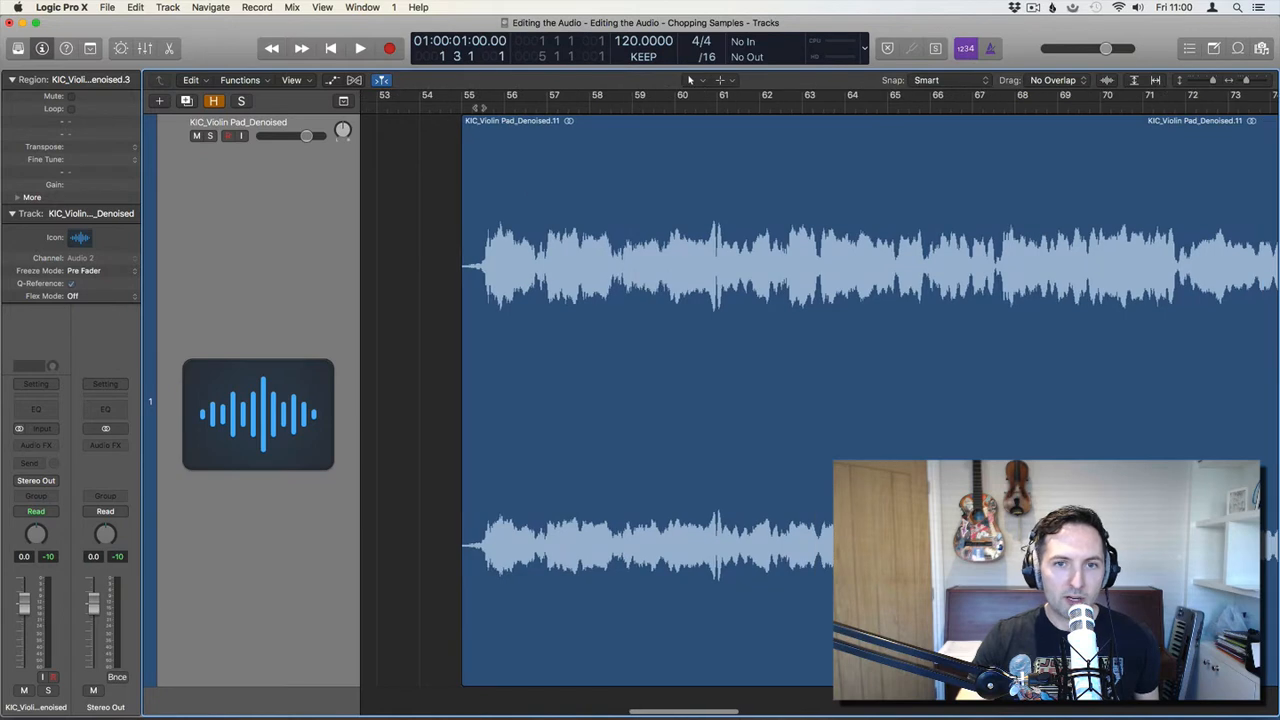
{"action": "left_click", "coordinate": [483, 107]}
{"action": "key", "text": "space"}
{"action": "left_click", "coordinate": [483, 107]}
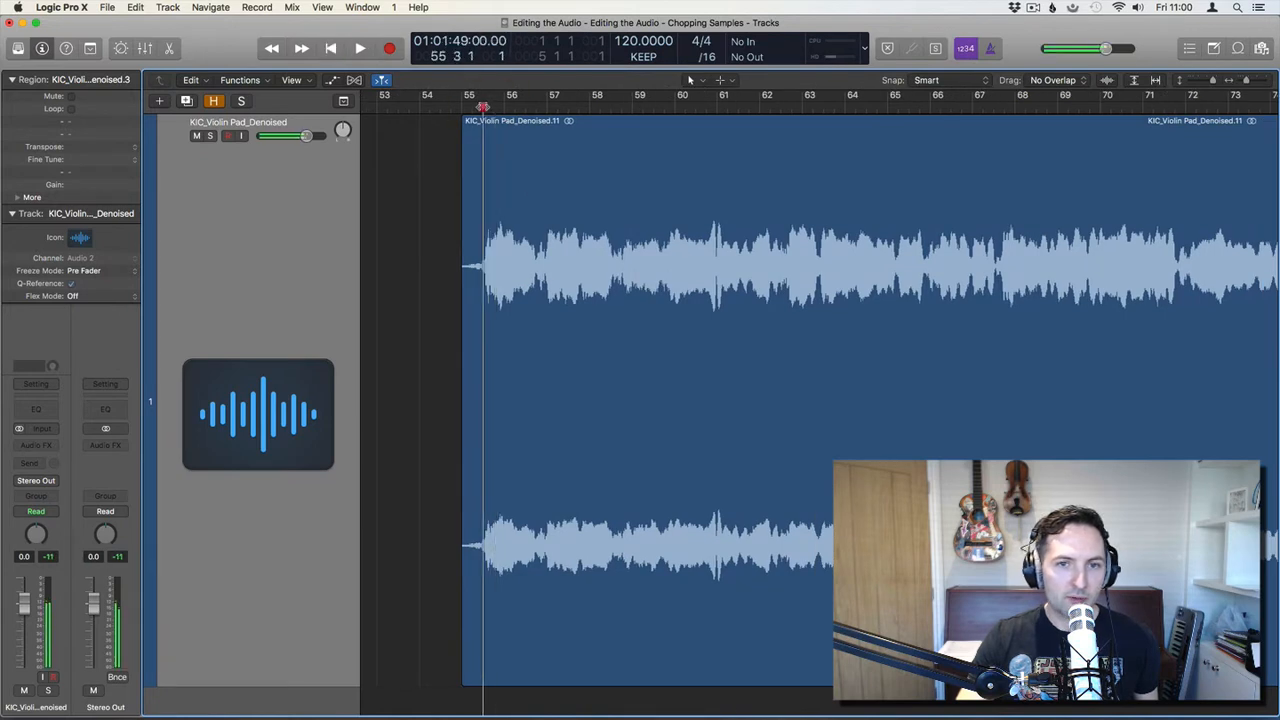
{"action": "left_click", "coordinate": [471, 107]}
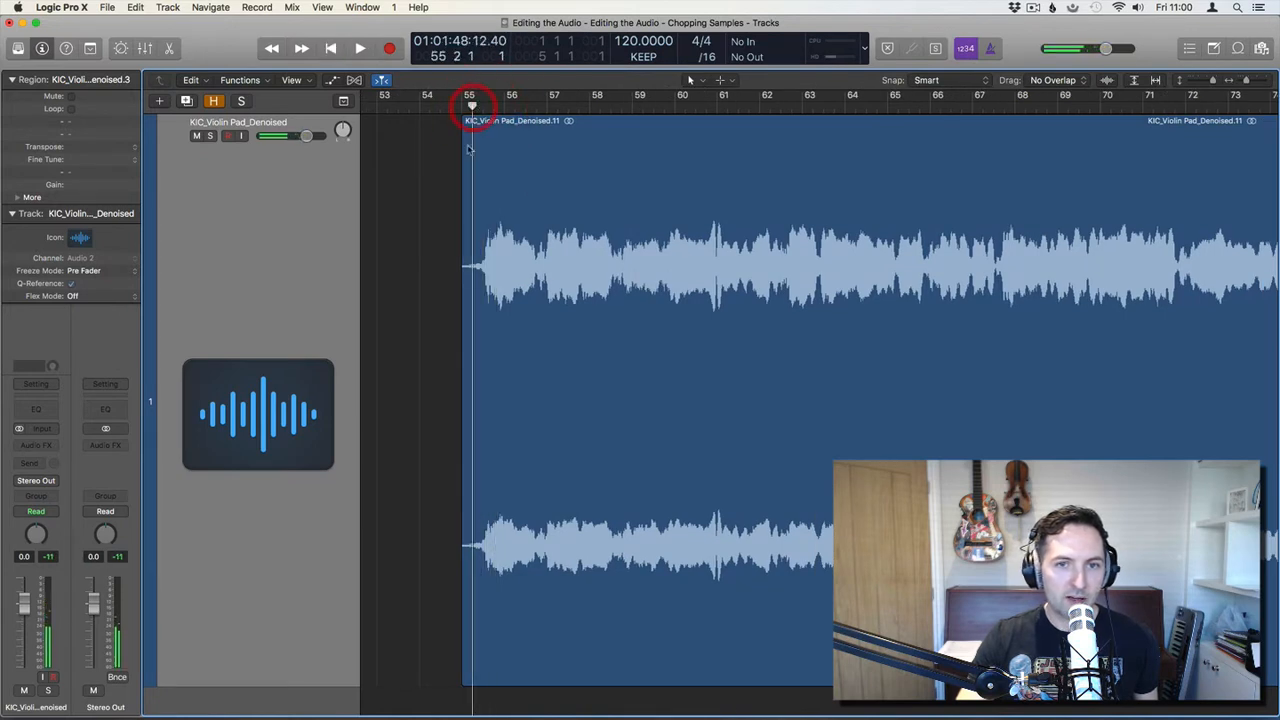
{"action": "left_click", "coordinate": [463, 349]}
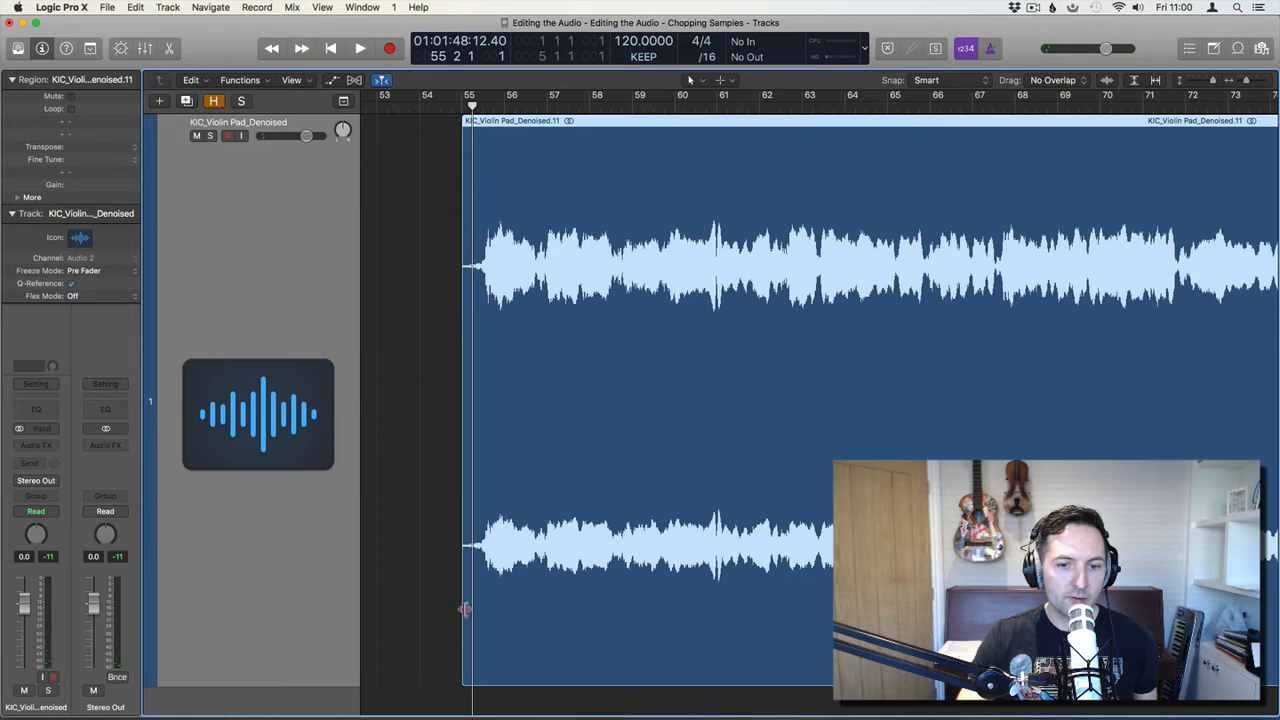
{"action": "left_click_drag", "start_coordinate": [463, 609], "coordinate": [472, 609]}
{"action": "scroll", "coordinate": [643, 443], "scroll_direction": "right", "scroll_amount": 10}
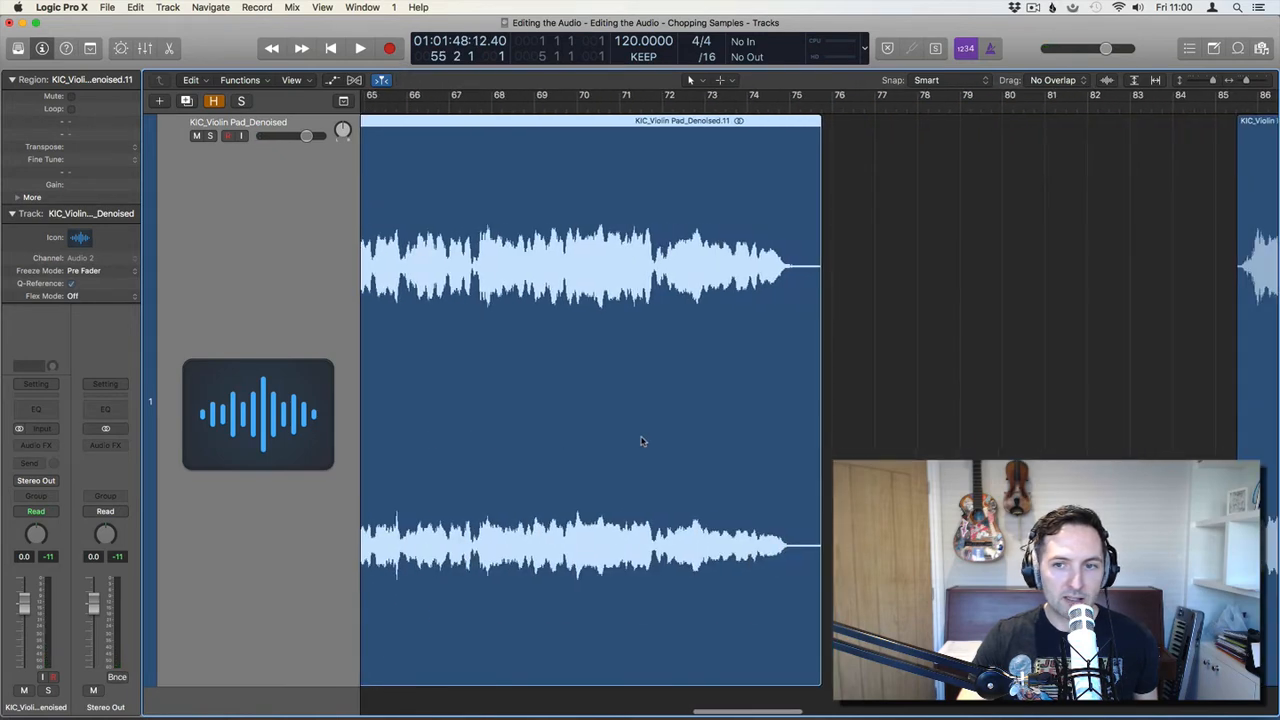
Audition the fourth violin pad's opening around bars 85 and 86 and extend the region's start back to about bar 85
{"action": "scroll", "coordinate": [655, 438], "scroll_direction": "right", "scroll_amount": 10}
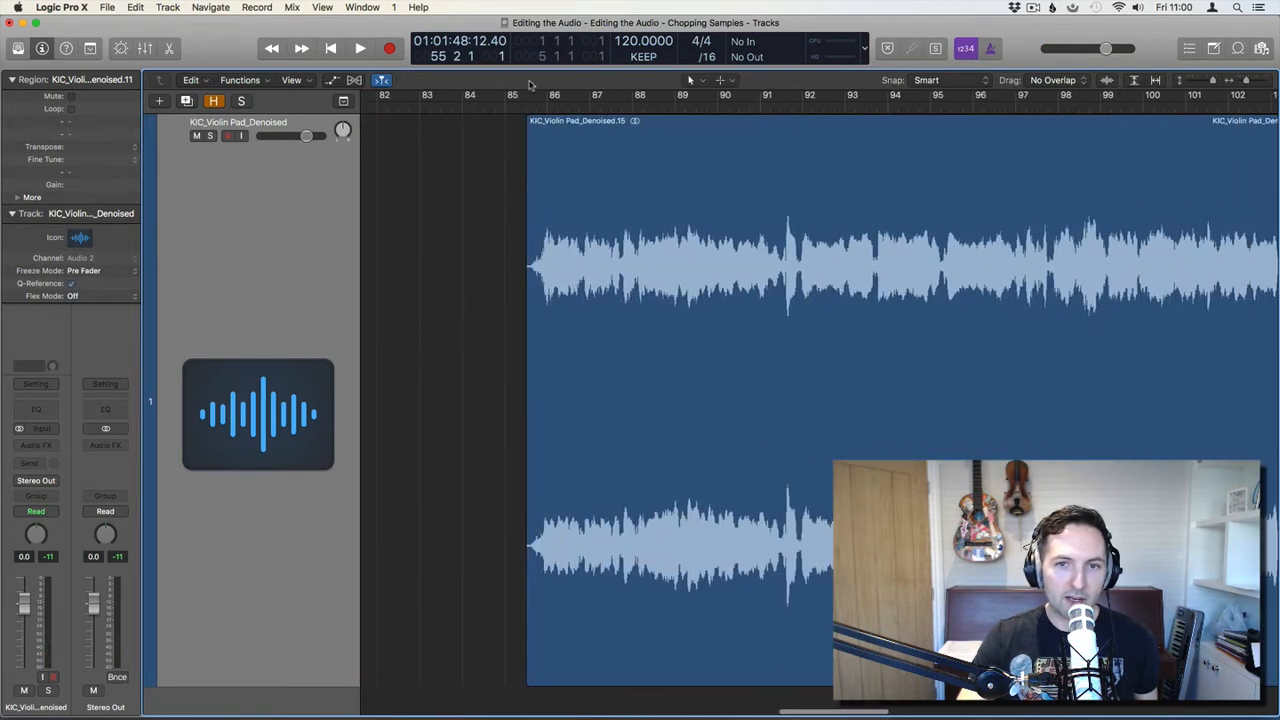
{"action": "left_click", "coordinate": [536, 108]}
{"action": "key", "text": "space"}
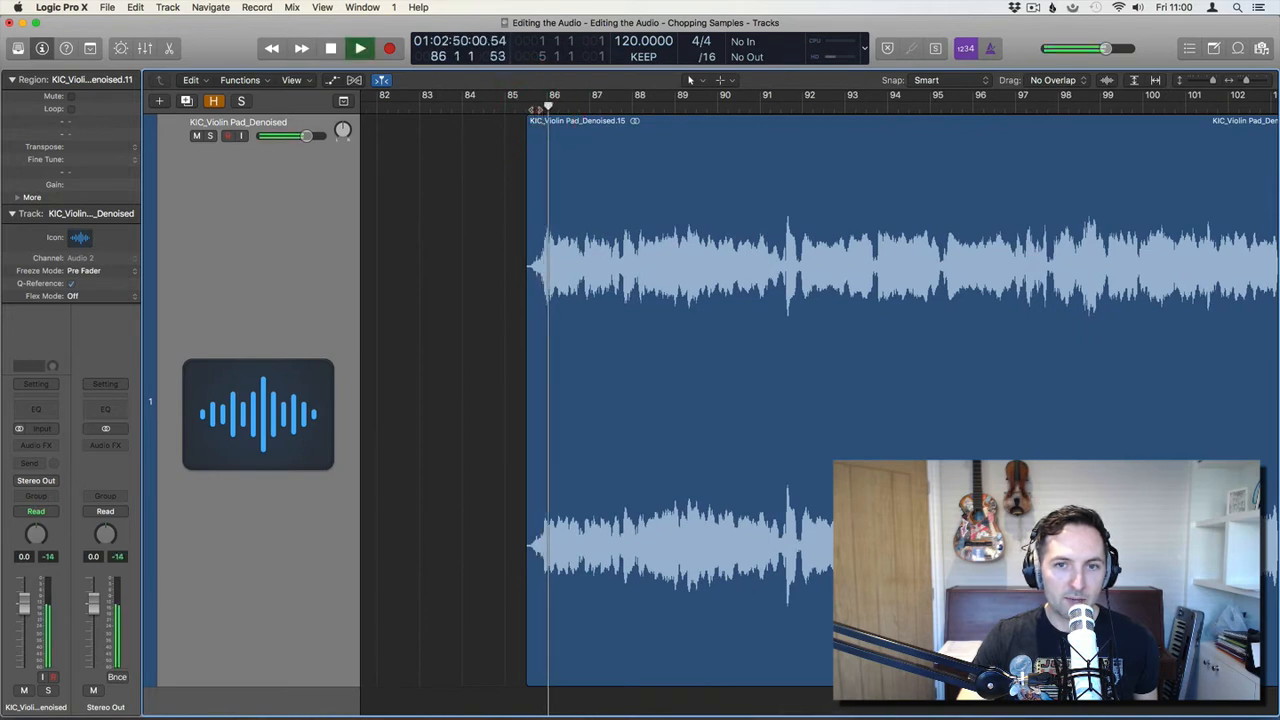
{"action": "key", "text": "space"}
{"action": "left_click", "coordinate": [527, 107]}
{"action": "key", "text": "space"}
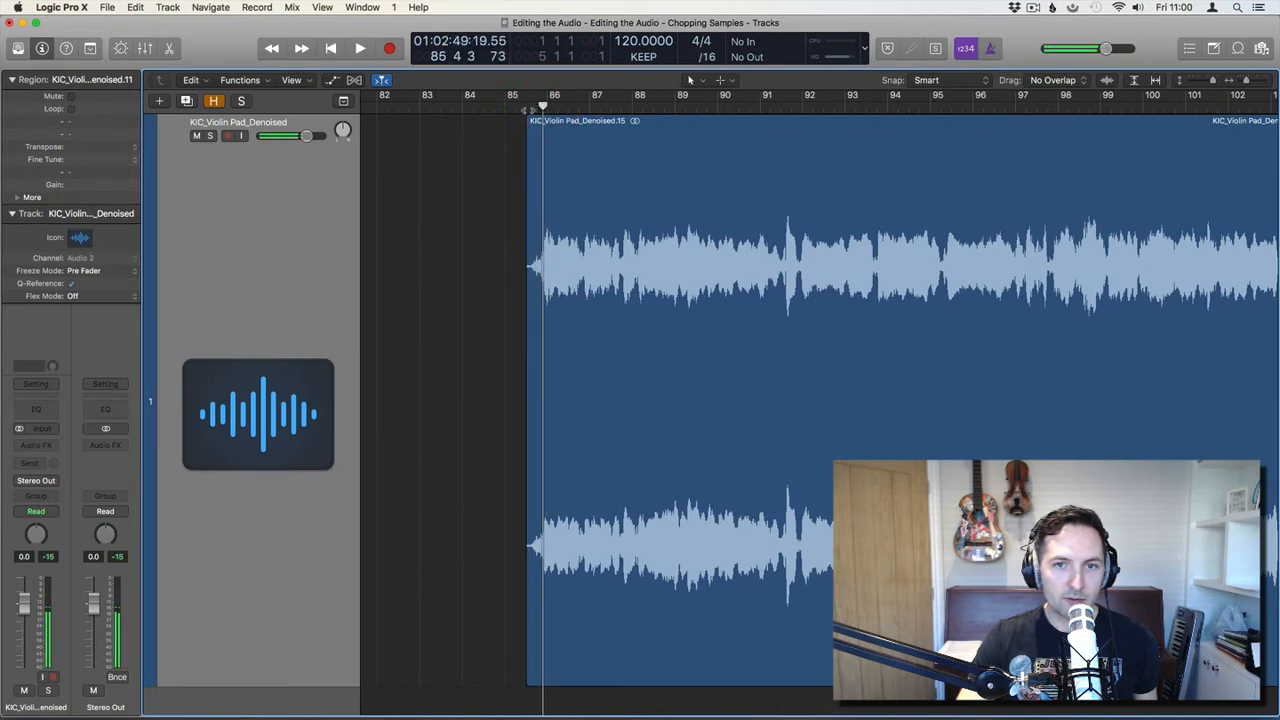
{"action": "key", "text": "space"}
{"action": "left_click_drag", "start_coordinate": [526, 591], "coordinate": [514, 591]}
Audition the fifth violin pad's opening from bar 115 beat 4 and trim the region's start to about beat 3 of that bar
{"action": "scroll", "coordinate": [691, 443], "scroll_direction": "right", "scroll_amount": 10}
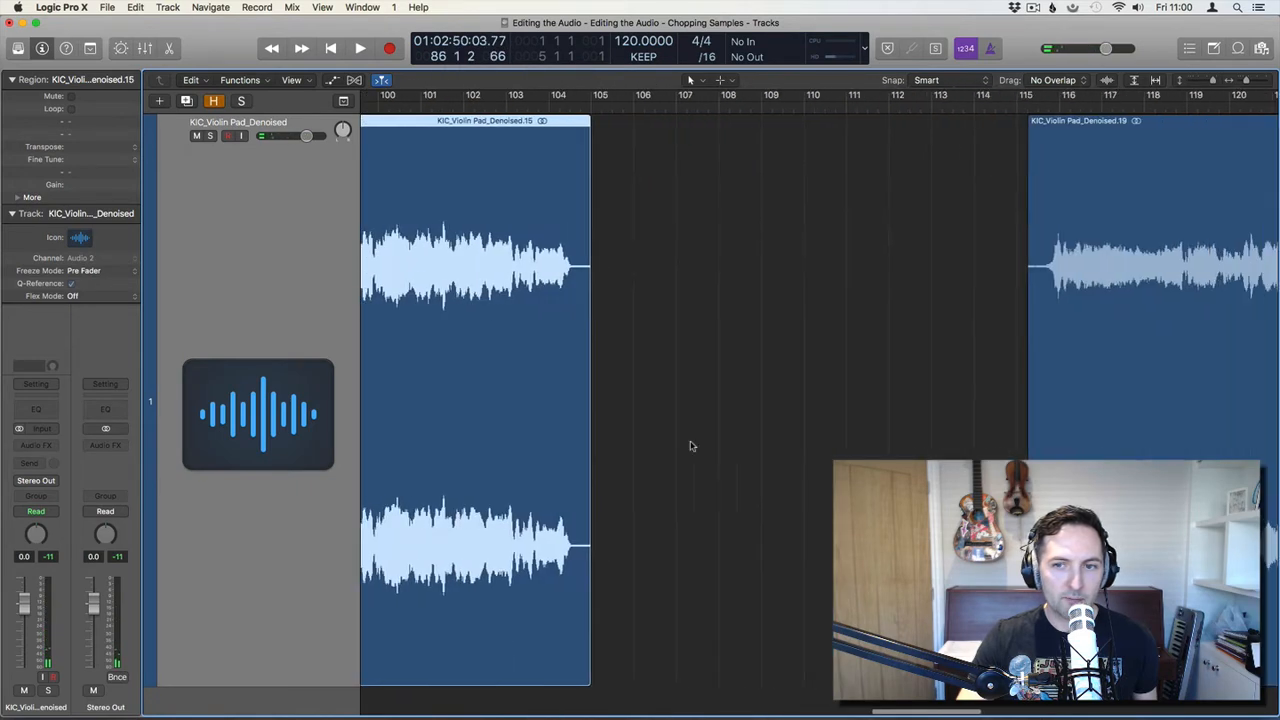
{"action": "scroll", "coordinate": [694, 352], "scroll_direction": "left", "scroll_amount": 8}
{"action": "scroll", "coordinate": [823, 200], "scroll_direction": "right", "scroll_amount": 7}
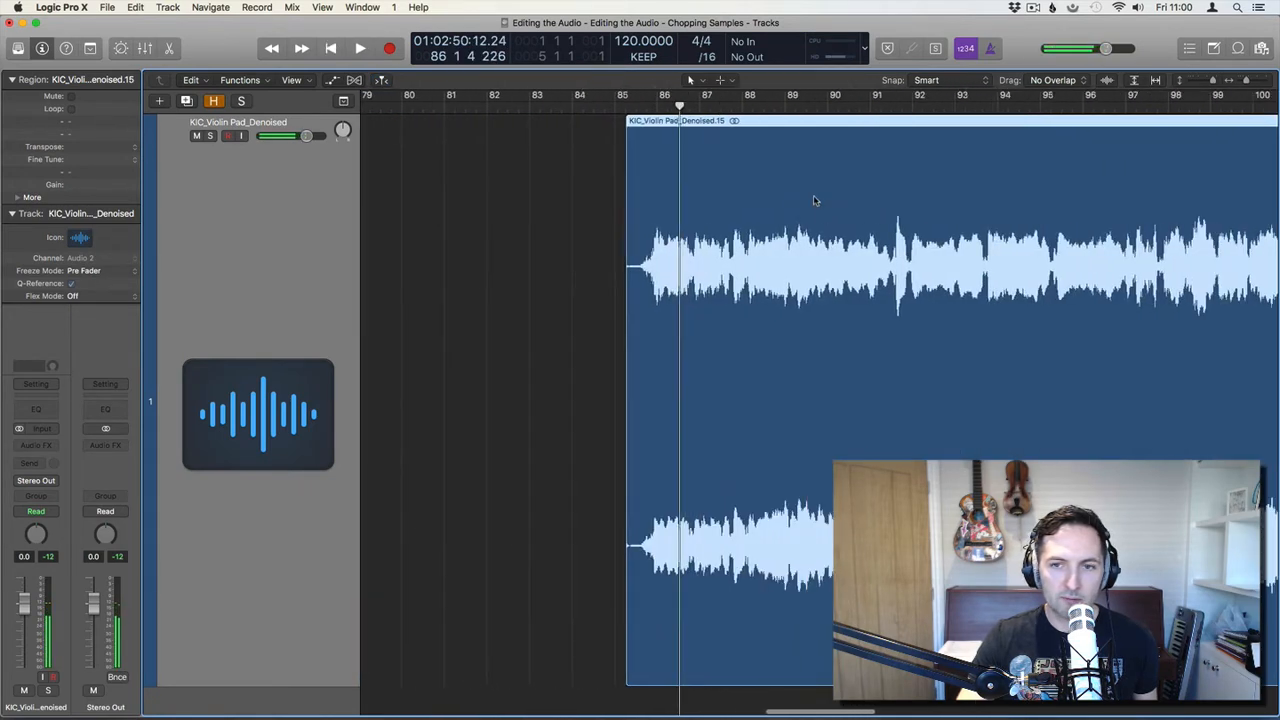
{"action": "scroll", "coordinate": [814, 200], "scroll_direction": "left", "scroll_amount": 8}
{"action": "double_click", "coordinate": [1083, 106]}
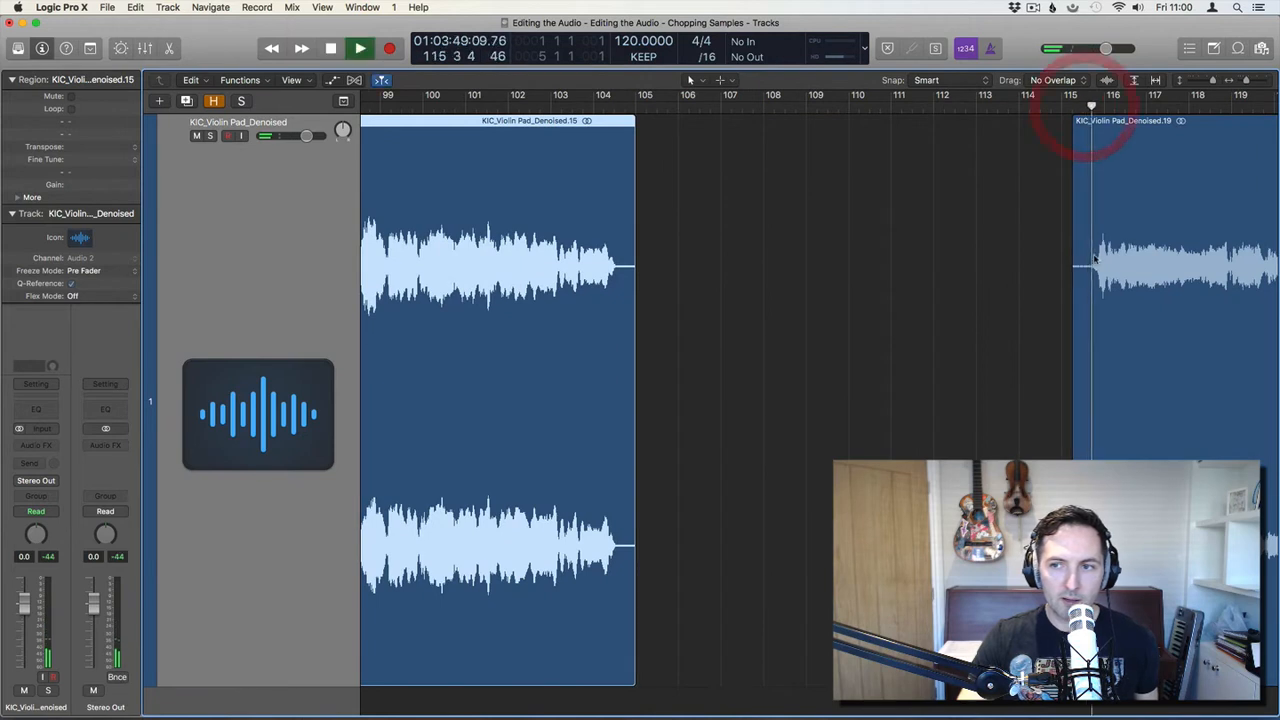
{"action": "scroll", "coordinate": [960, 165], "scroll_direction": "right", "scroll_amount": 5}
{"action": "scroll", "coordinate": [865, 214], "scroll_direction": "right", "scroll_amount": 3}
{"action": "key", "text": "space"}
{"action": "left_click_drag", "start_coordinate": [769, 106], "coordinate": [760, 106]}
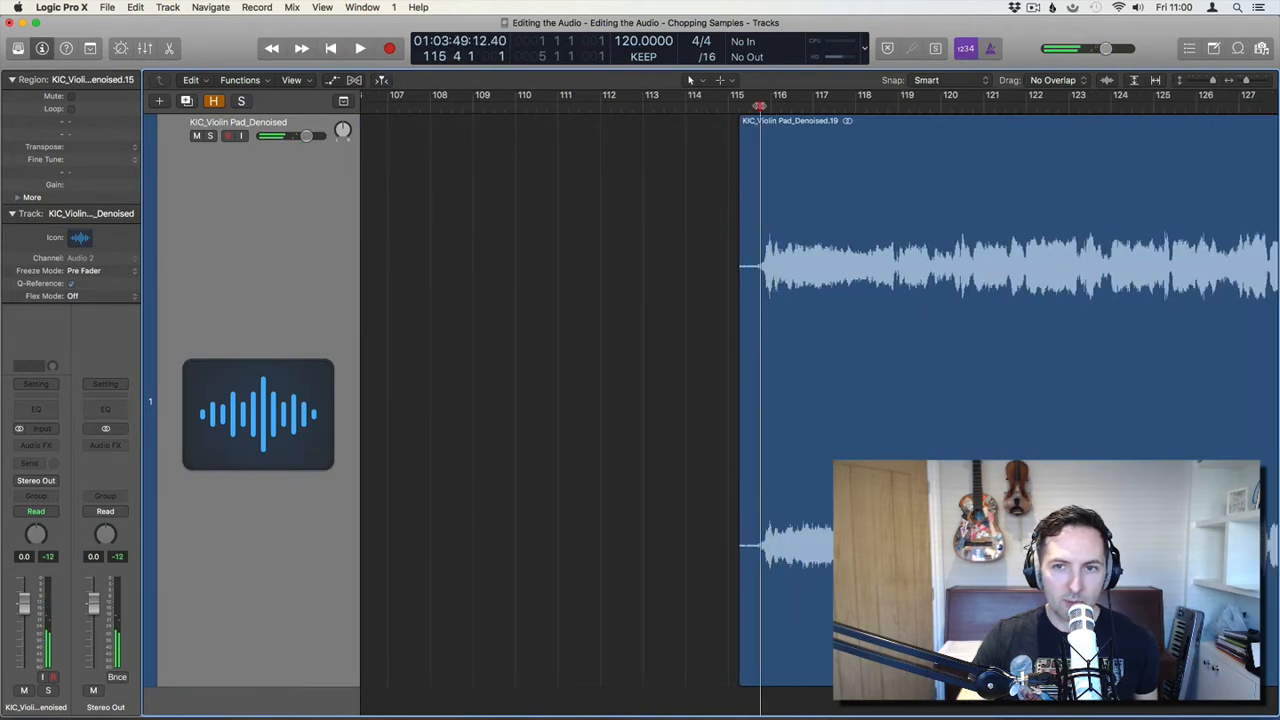
{"action": "key", "text": "space"}
{"action": "key", "text": "space"}
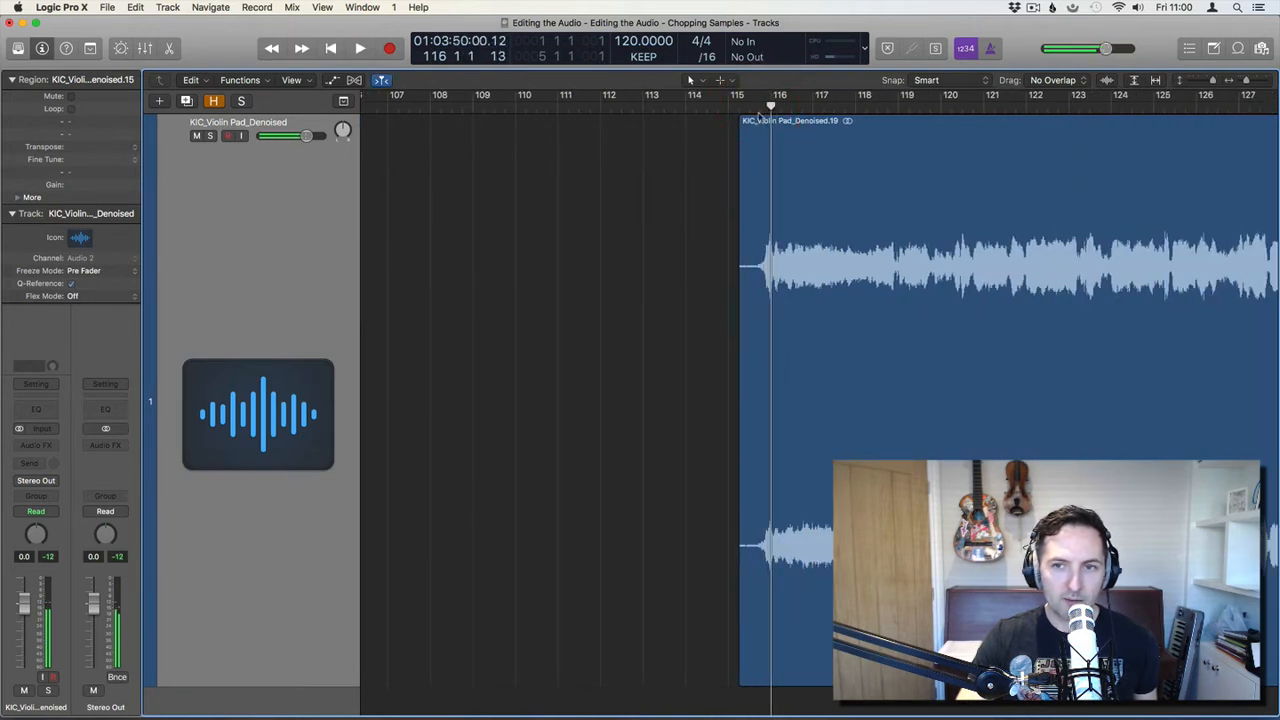
{"action": "left_click_drag", "start_coordinate": [759, 107], "coordinate": [761, 107]}
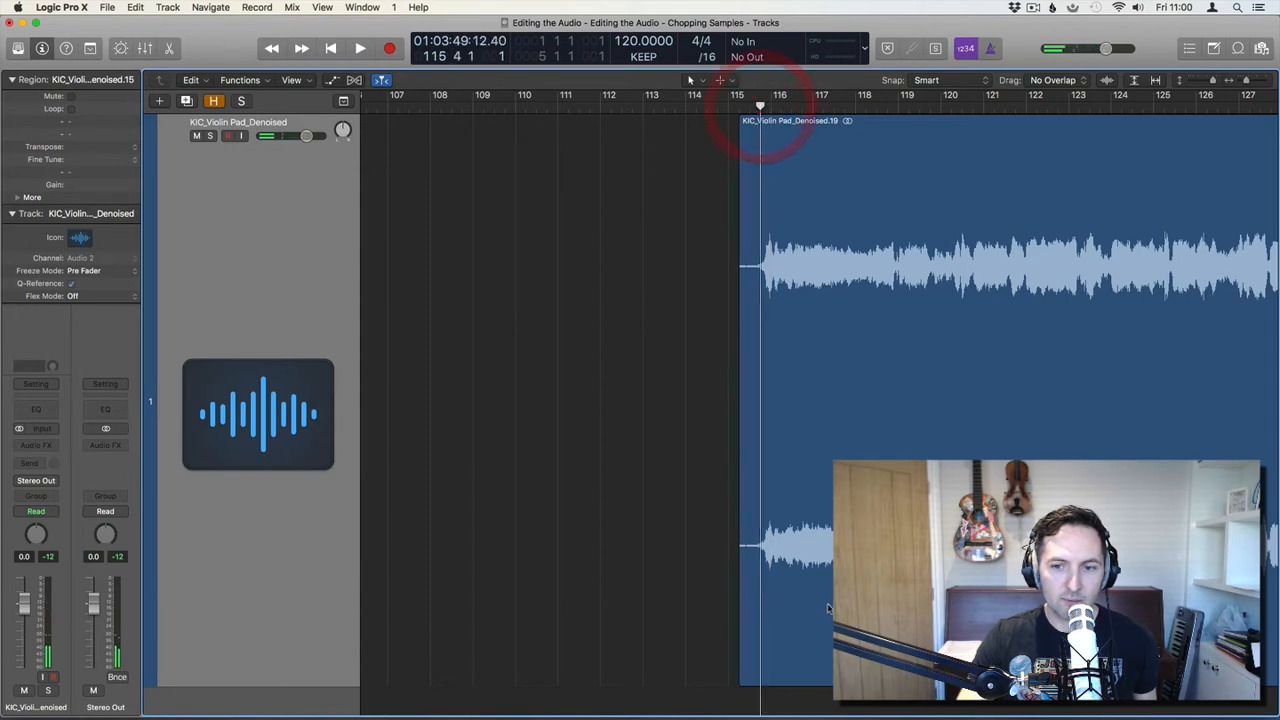
{"action": "left_click_drag", "start_coordinate": [741, 643], "coordinate": [752, 643]}
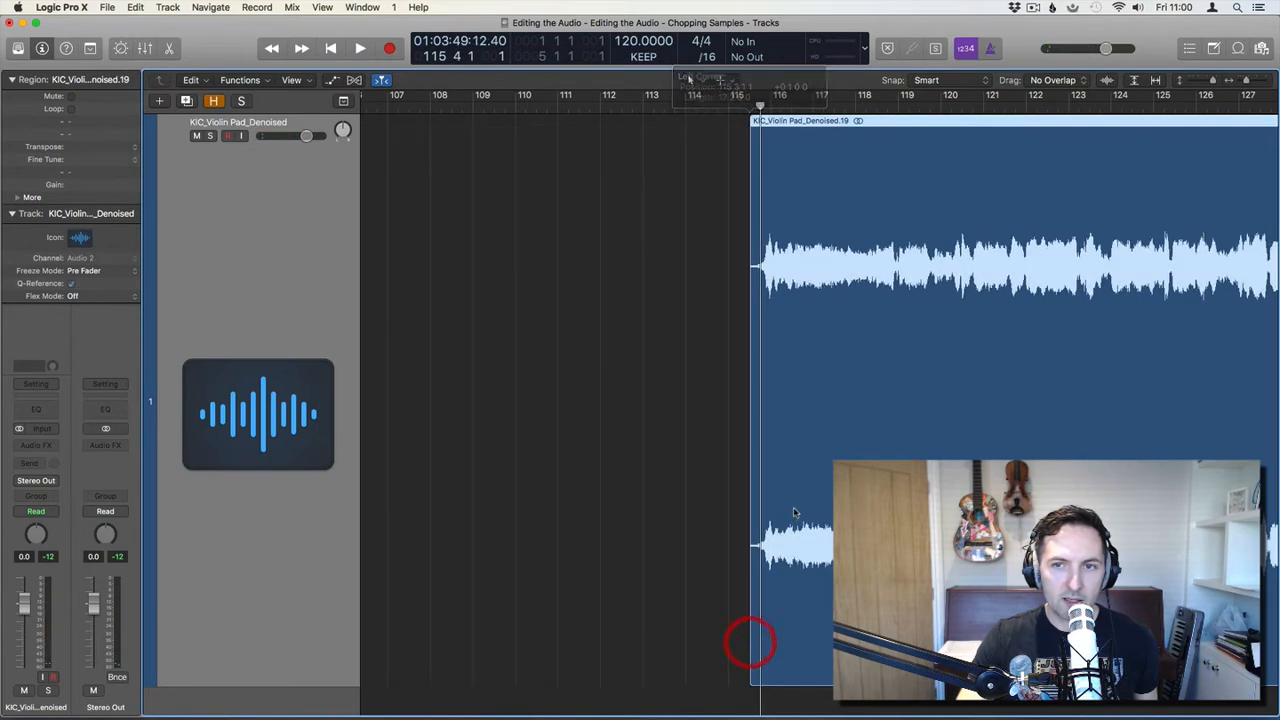
Fit all the violin pad regions in view with nothing selected and save the project
{"action": "scroll", "coordinate": [793, 511], "scroll_direction": "right", "scroll_amount": 10}
{"action": "scroll", "coordinate": [793, 511], "scroll_direction": "right", "scroll_amount": 10}
{"action": "left_click", "coordinate": [791, 511]}
{"action": "key", "text": "z"}
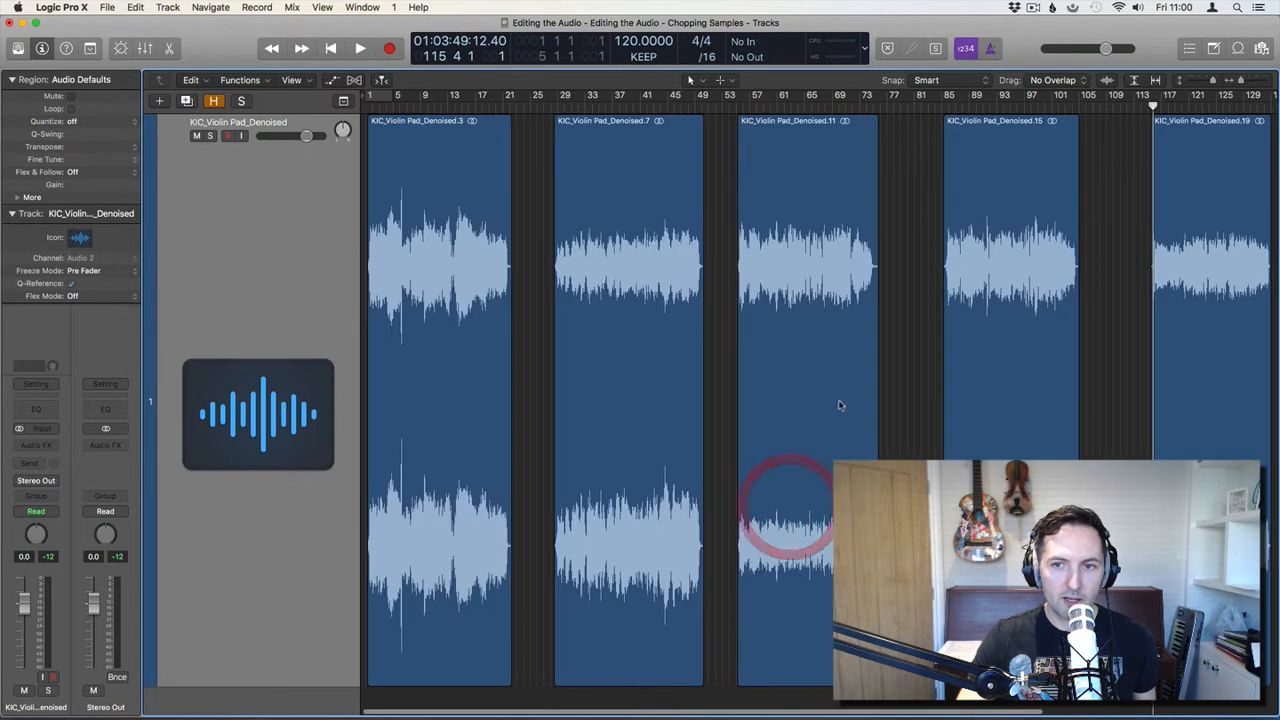
{"action": "left_click", "coordinate": [723, 224]}
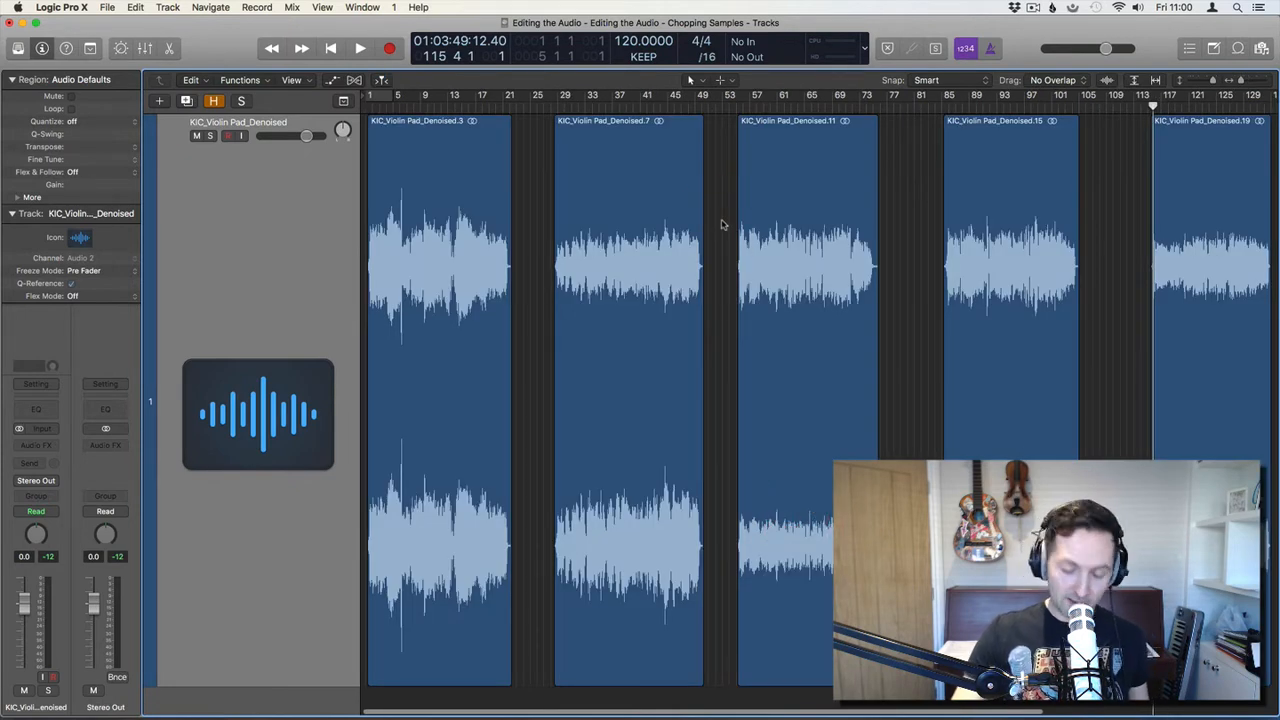
{"action": "key", "text": "super+s"}
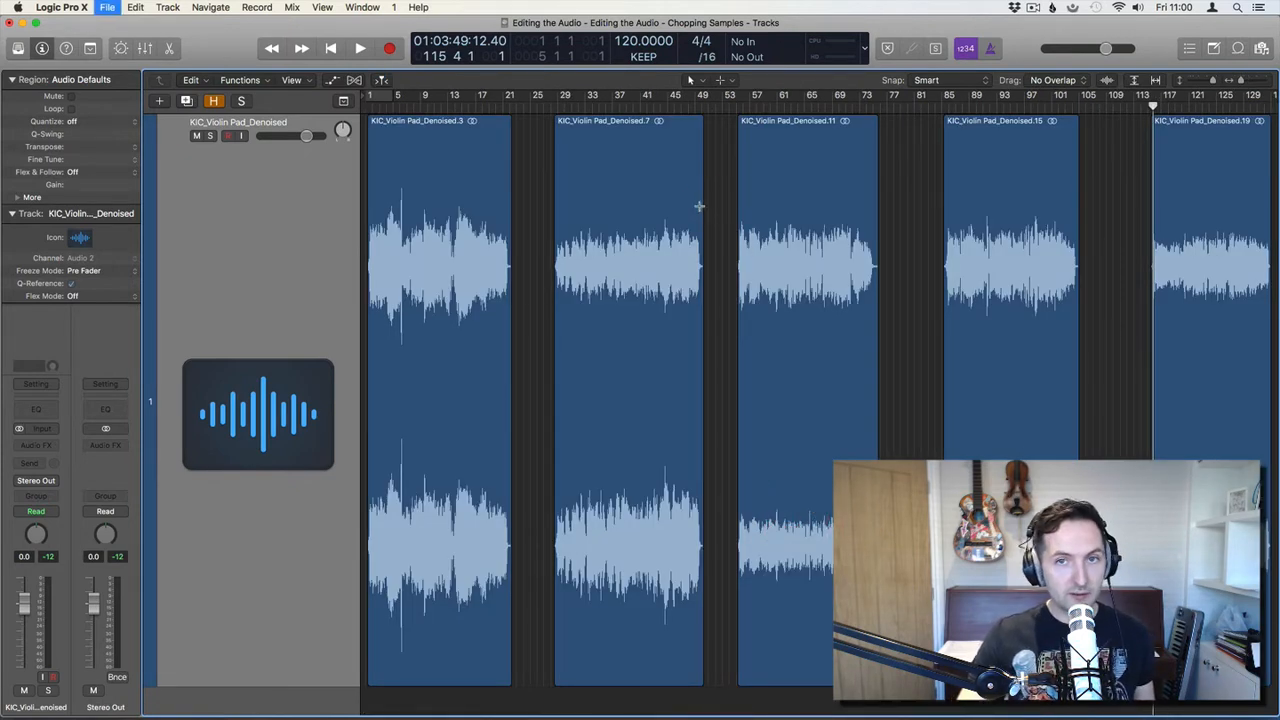
Apply a fade-in of 2 and a fade-out of 7 to all five violin pad regions at once
{"action": "left_click", "coordinate": [450, 220]}
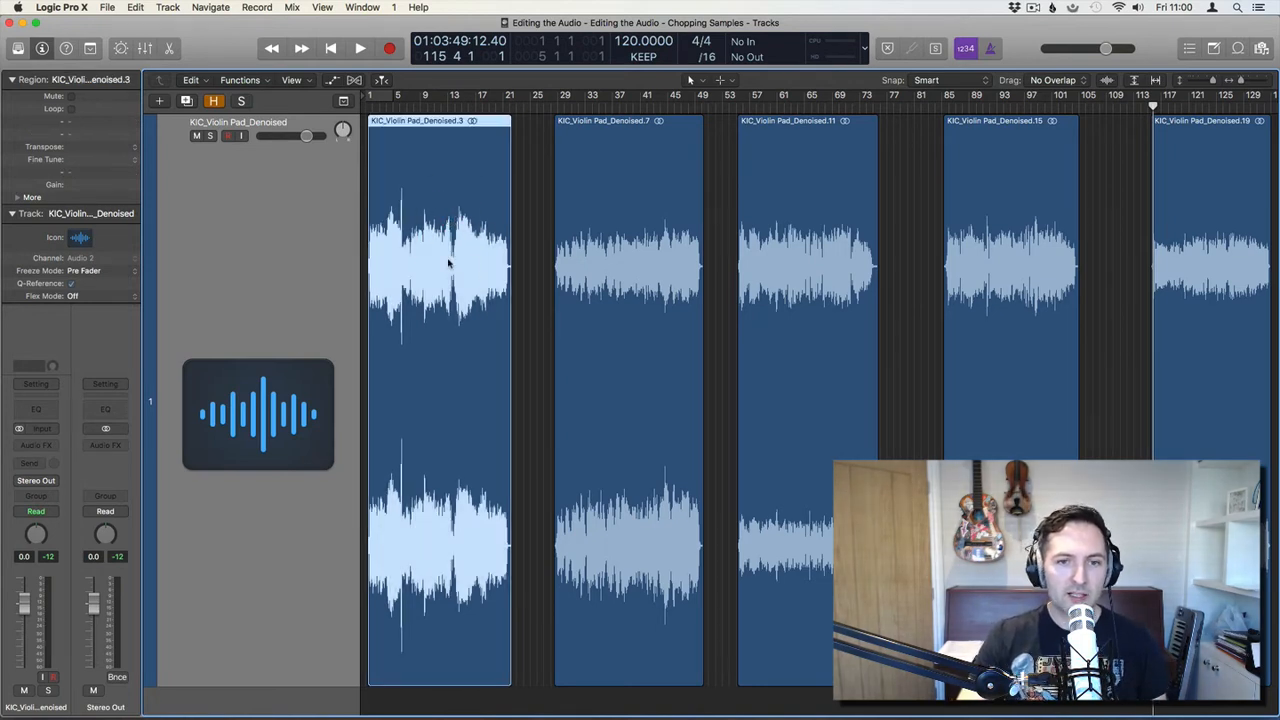
{"action": "left_click", "coordinate": [640, 252], "text": "shift"}
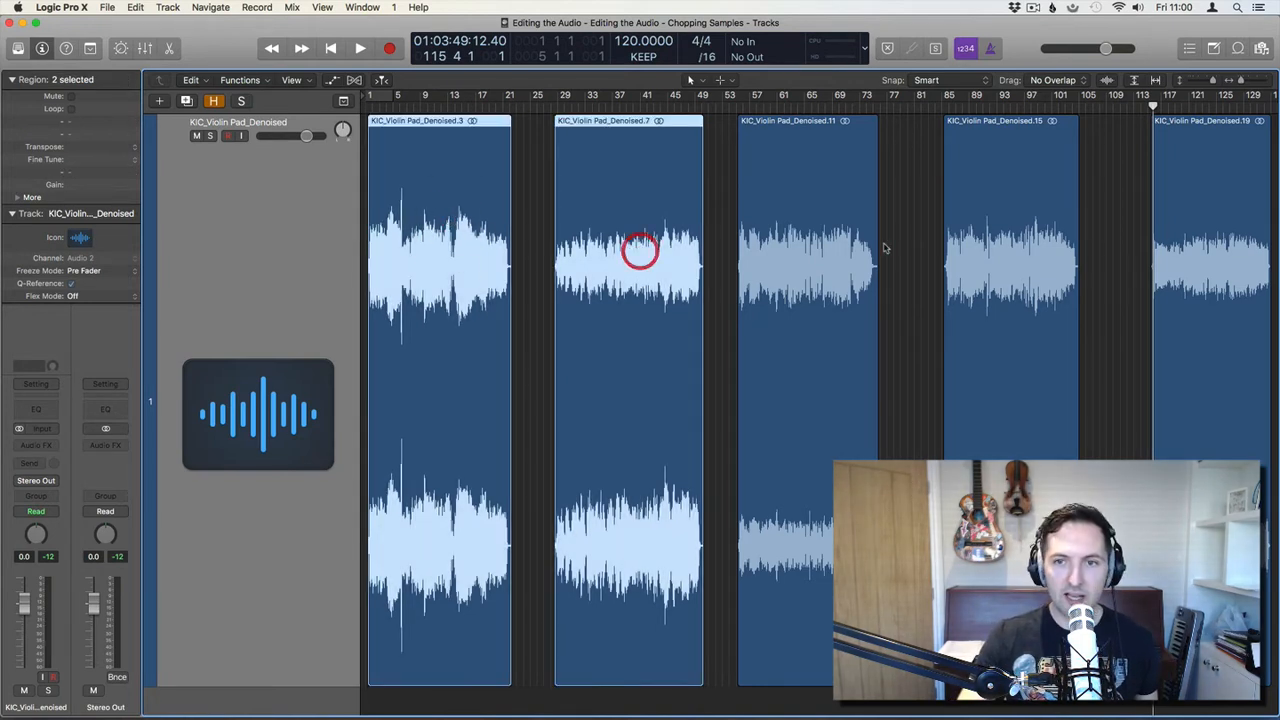
{"action": "left_click", "coordinate": [790, 248], "text": "shift"}
{"action": "left_click", "coordinate": [1015, 238], "text": "shift"}
{"action": "left_click", "coordinate": [1172, 234], "text": "shift"}
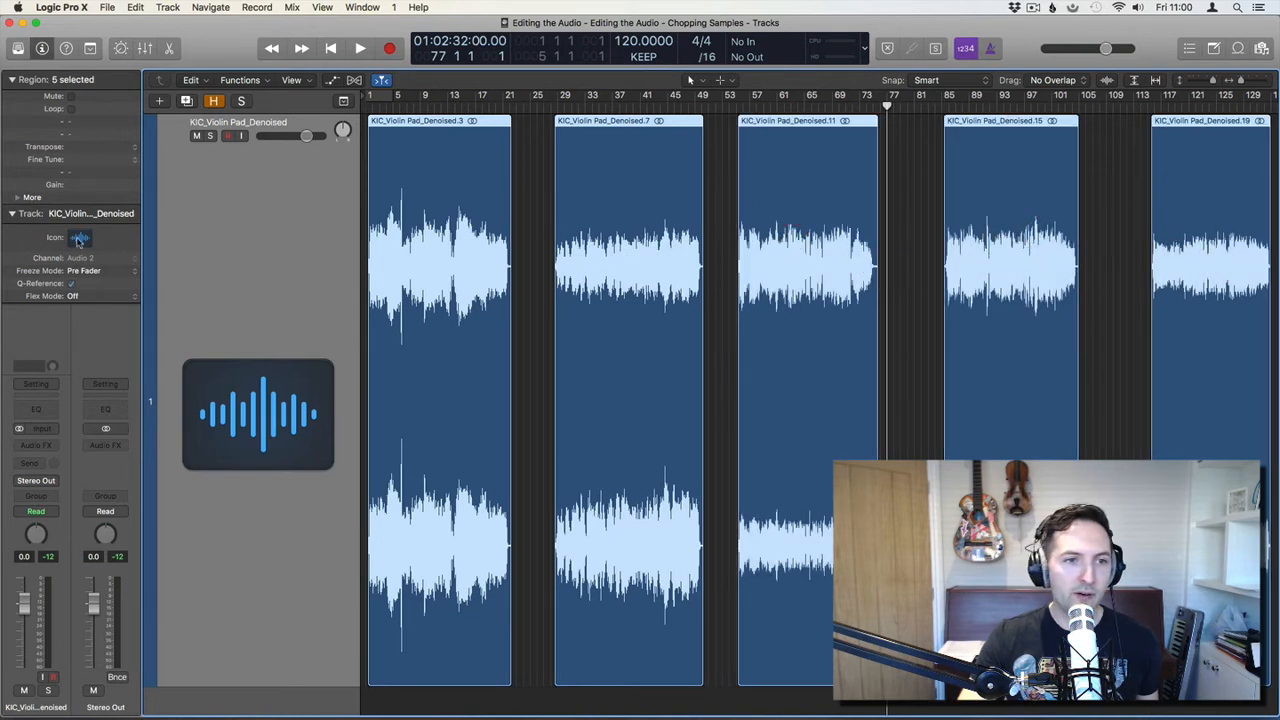
{"action": "left_click", "coordinate": [18, 198]}
{"action": "left_click_drag", "start_coordinate": [101, 224], "coordinate": [93, 242]}
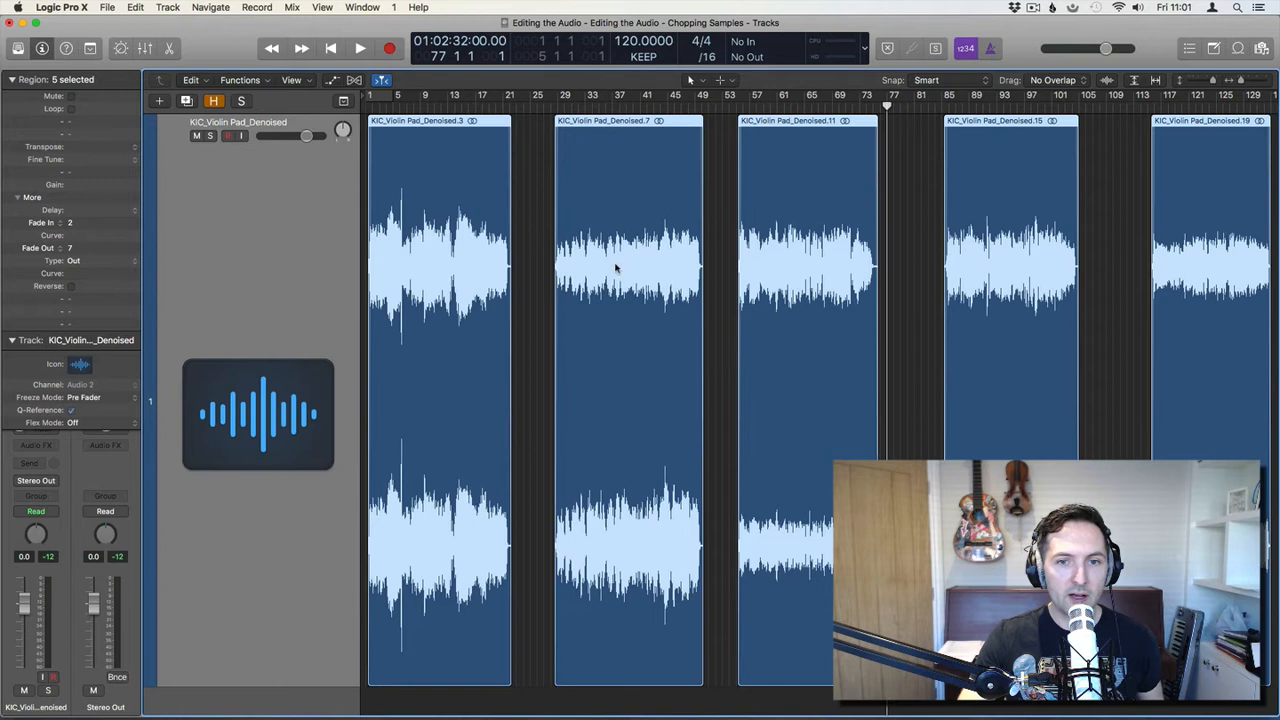
{"action": "left_click", "coordinate": [531, 261]}
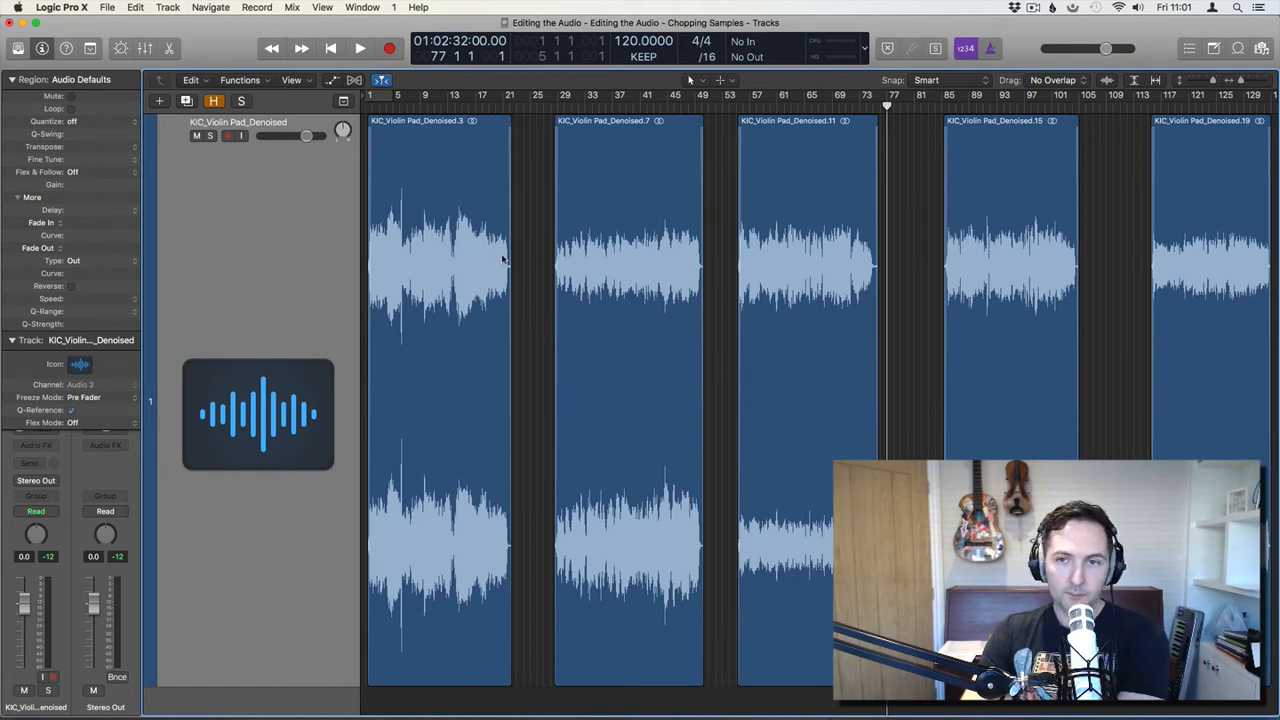
{"action": "left_click", "coordinate": [440, 238]}
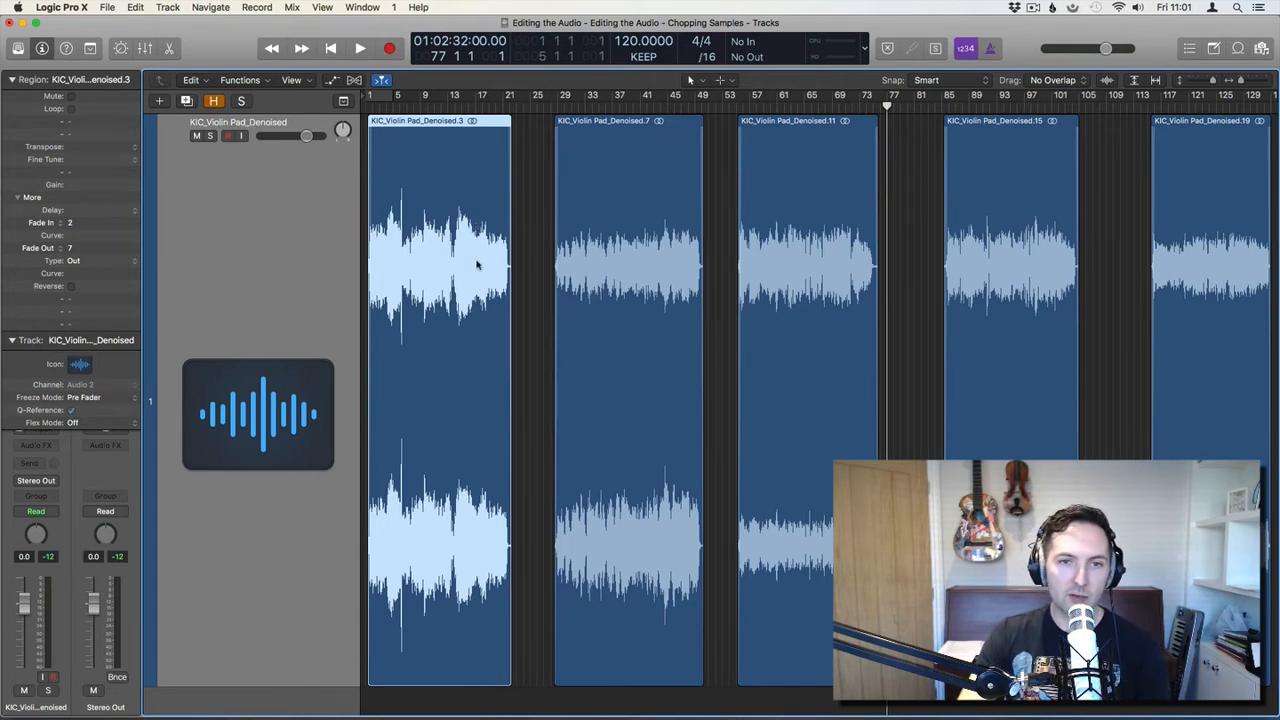
Check the first violin pad's pitch during playback with the Tuner on the KIC_Violin Pad_Denoised track
{"action": "scroll", "coordinate": [447, 263], "scroll_direction": "down", "scroll_amount": 1}
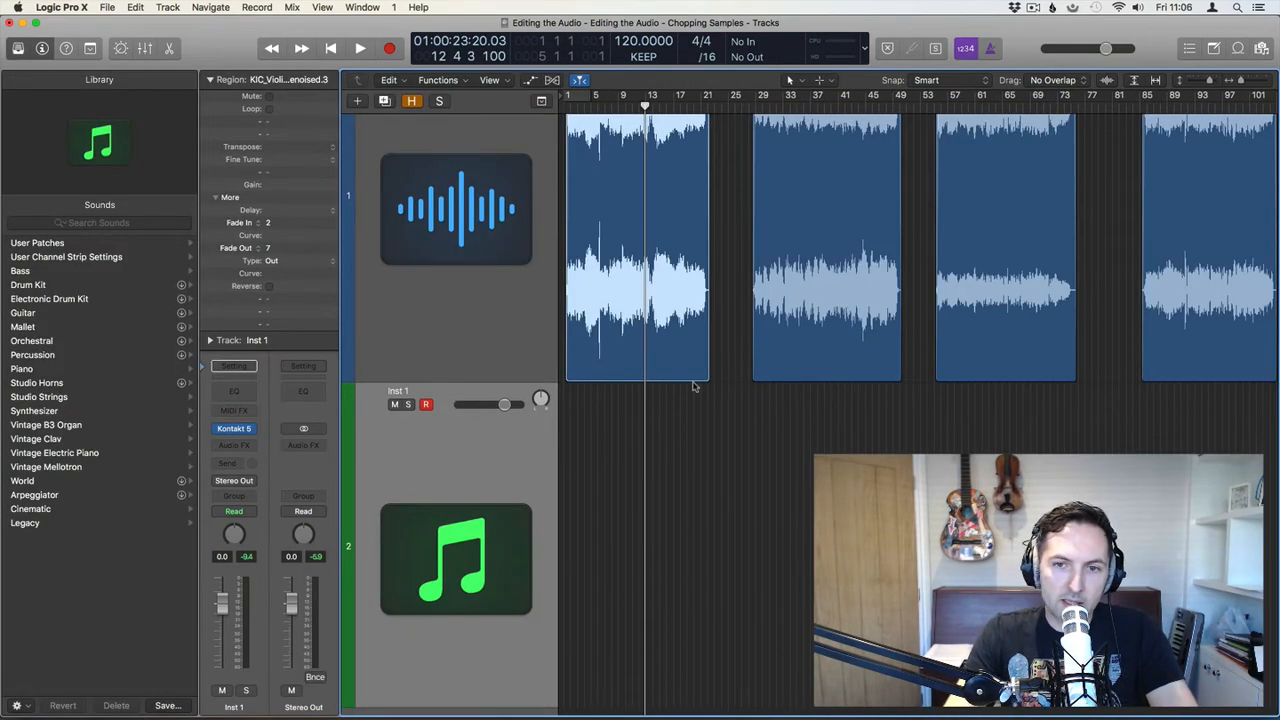
{"action": "left_click", "coordinate": [501, 462]}
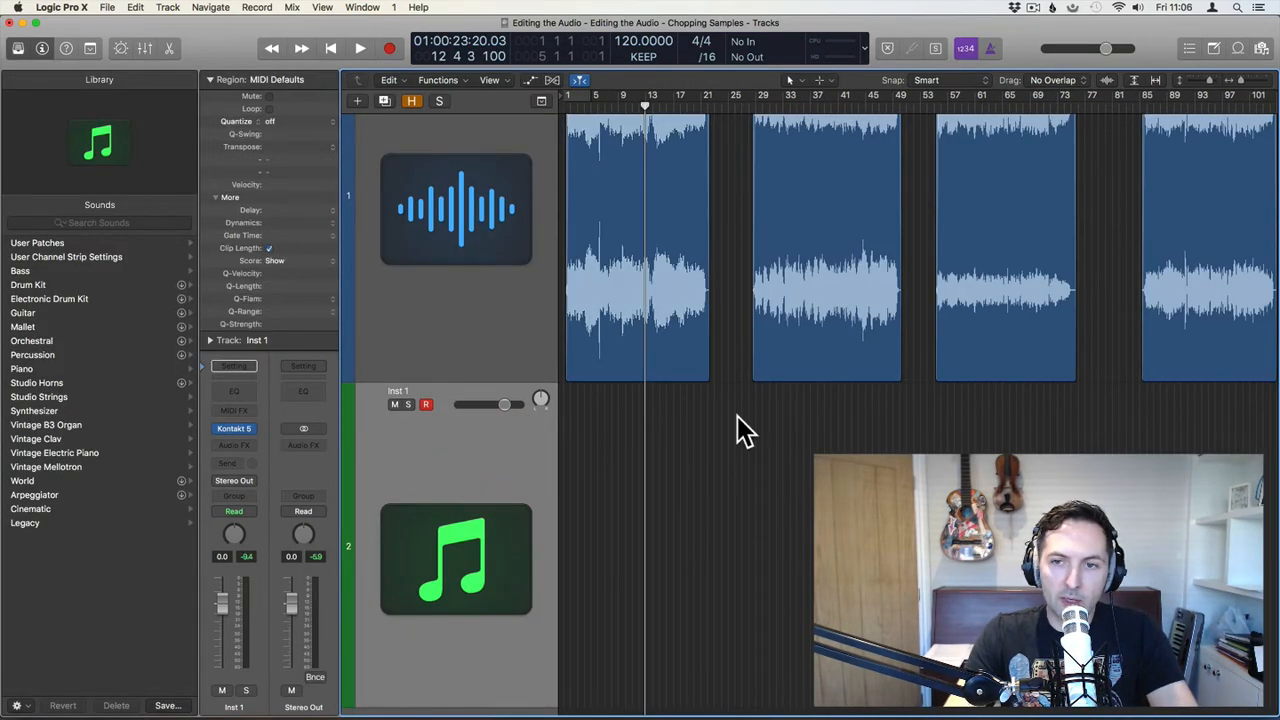
{"action": "scroll", "coordinate": [747, 396], "scroll_direction": "up", "scroll_amount": 4}
{"action": "scroll", "coordinate": [747, 396], "scroll_direction": "up", "scroll_amount": 3}
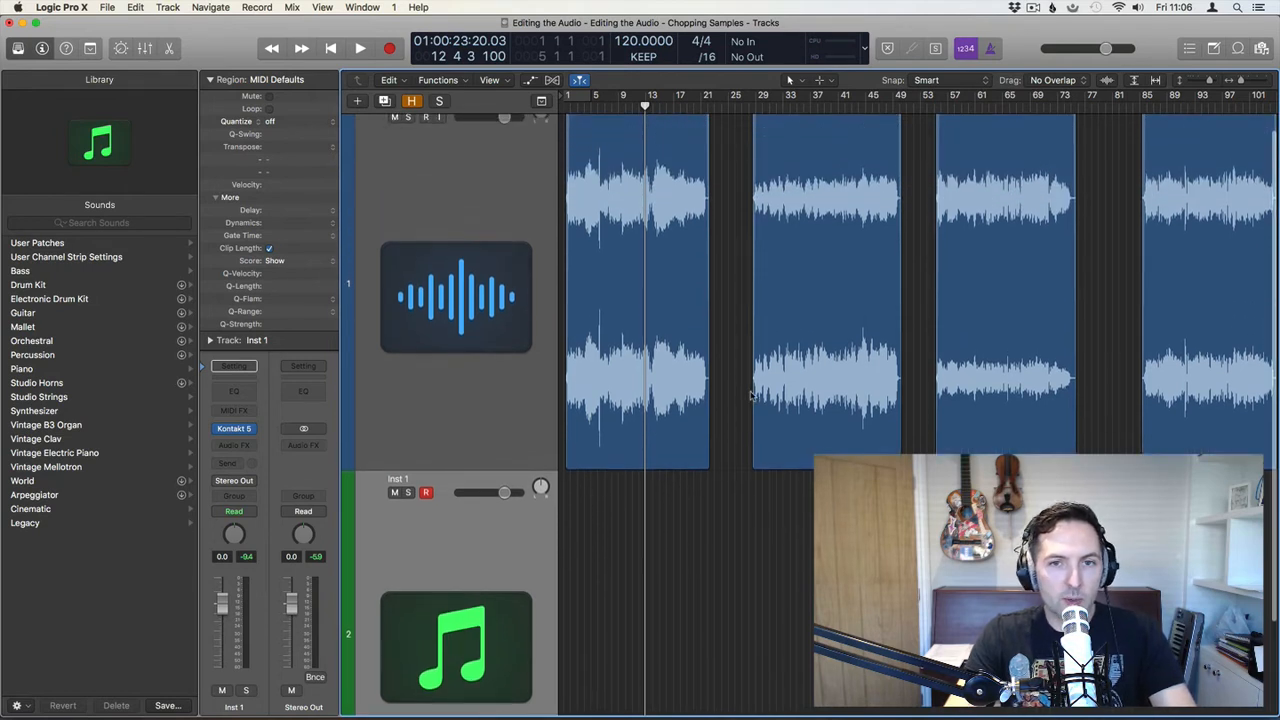
{"action": "left_click", "coordinate": [646, 244]}
{"action": "left_click", "coordinate": [458, 313]}
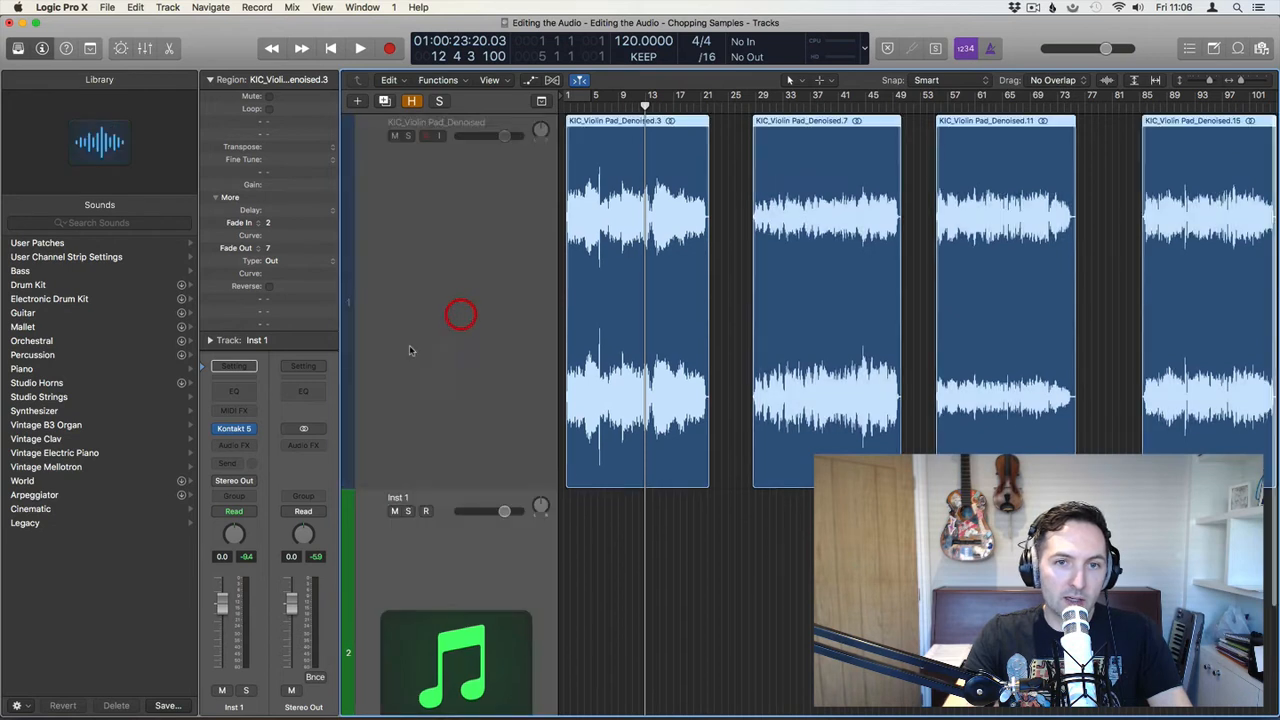
{"action": "left_click", "coordinate": [218, 442]}
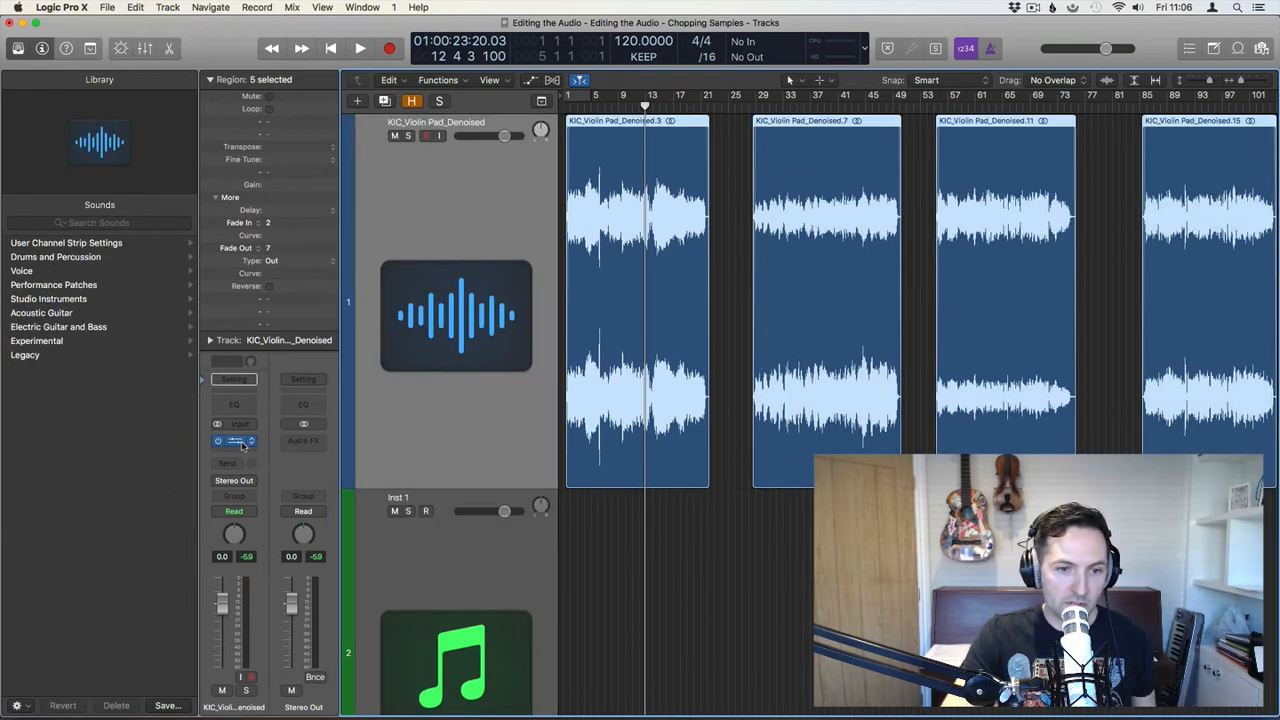
{"action": "left_click", "coordinate": [236, 441]}
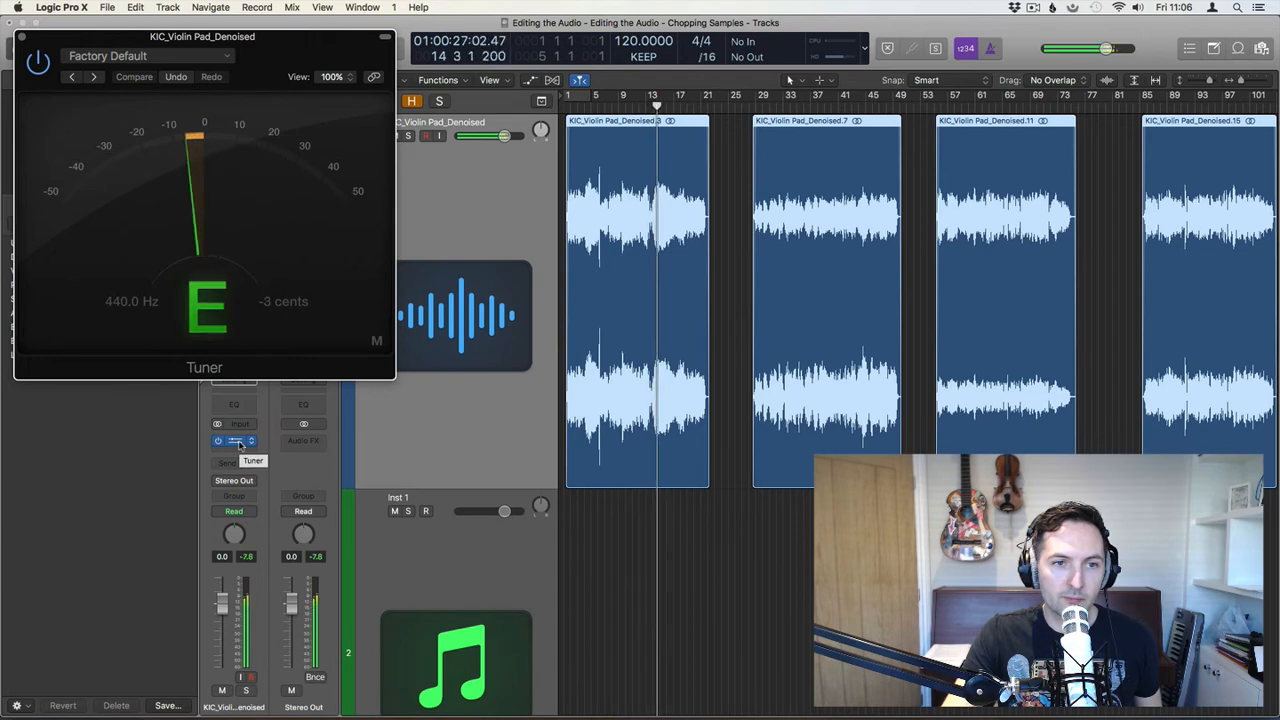
{"action": "left_click", "coordinate": [21, 38]}
Make the Inst 1 Kontakt track playable and audition the second violin pad from bar 33 to compare its pitch
{"action": "left_click", "coordinate": [424, 563]}
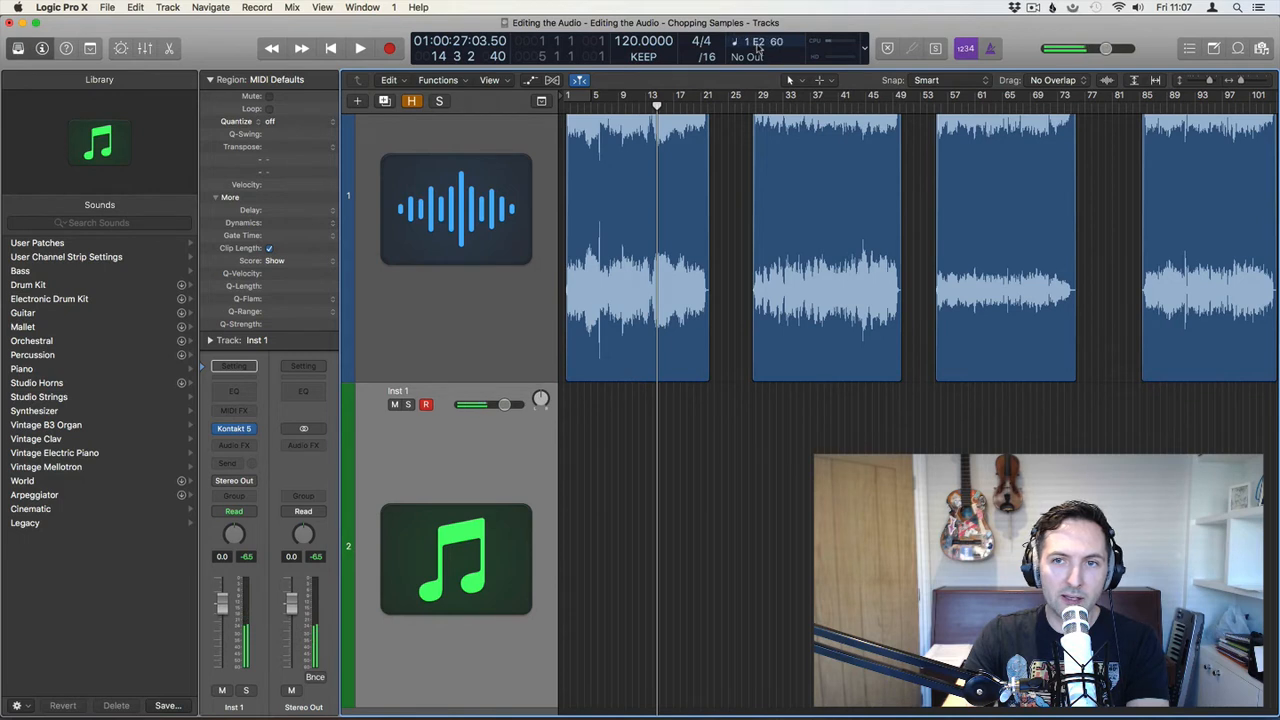
{"action": "left_click", "coordinate": [600, 302]}
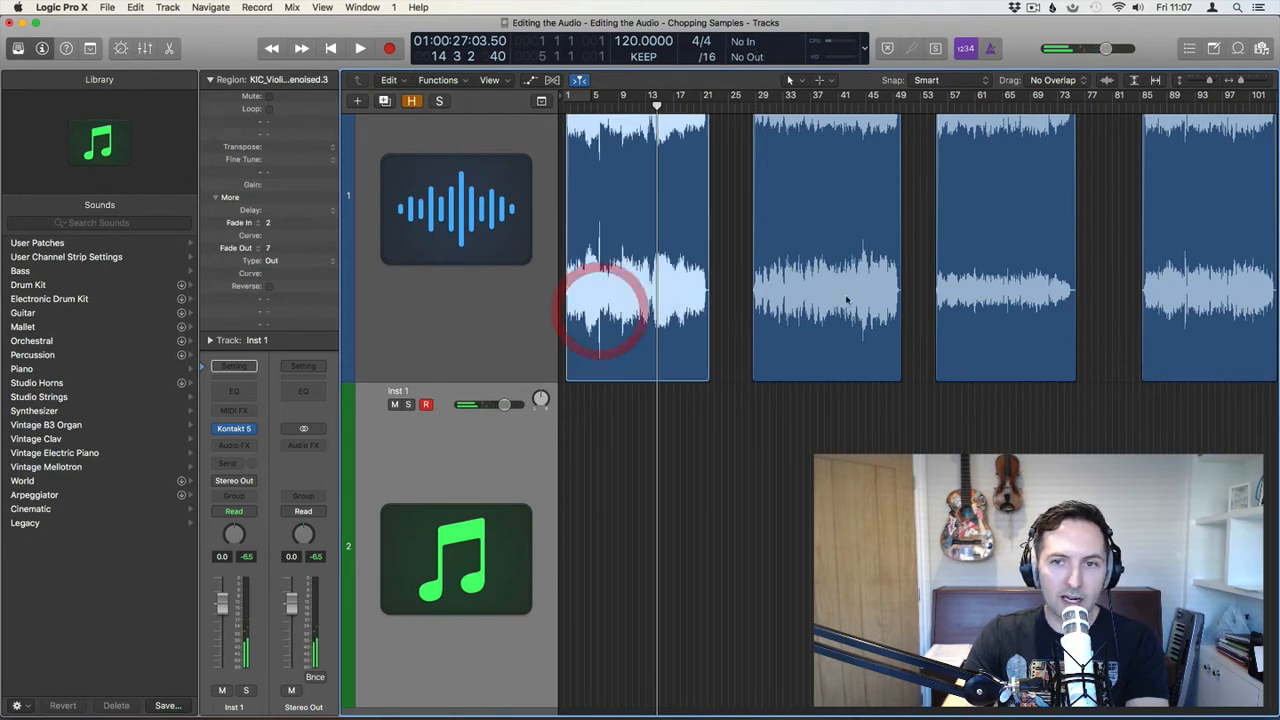
{"action": "left_click", "coordinate": [791, 147]}
{"action": "left_click", "coordinate": [782, 106]}
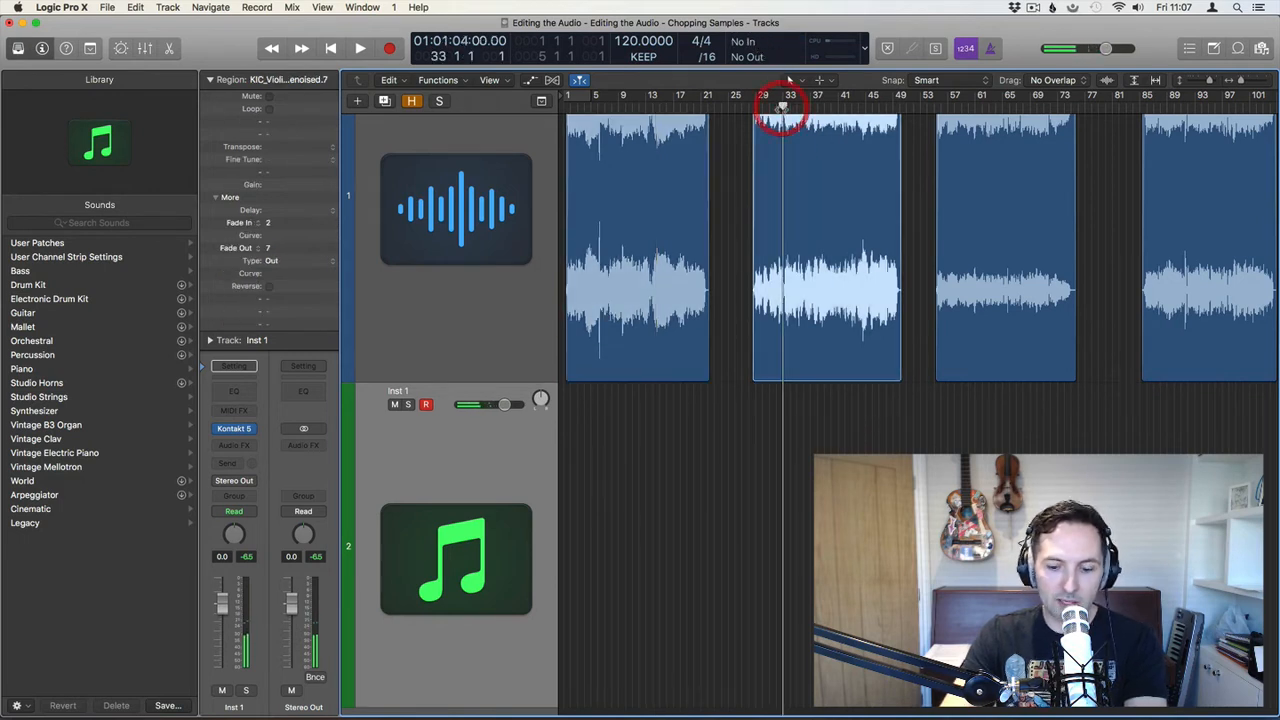
{"action": "key", "text": "space"}
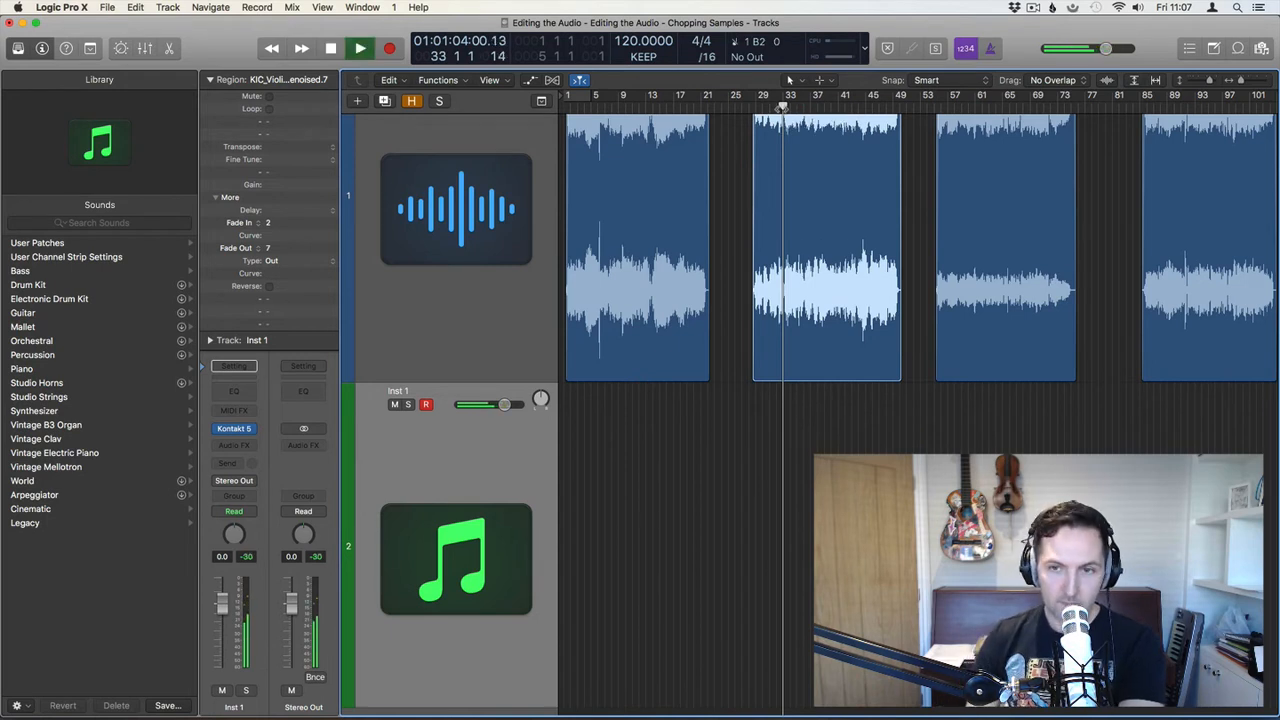
{"action": "key", "text": "space"}
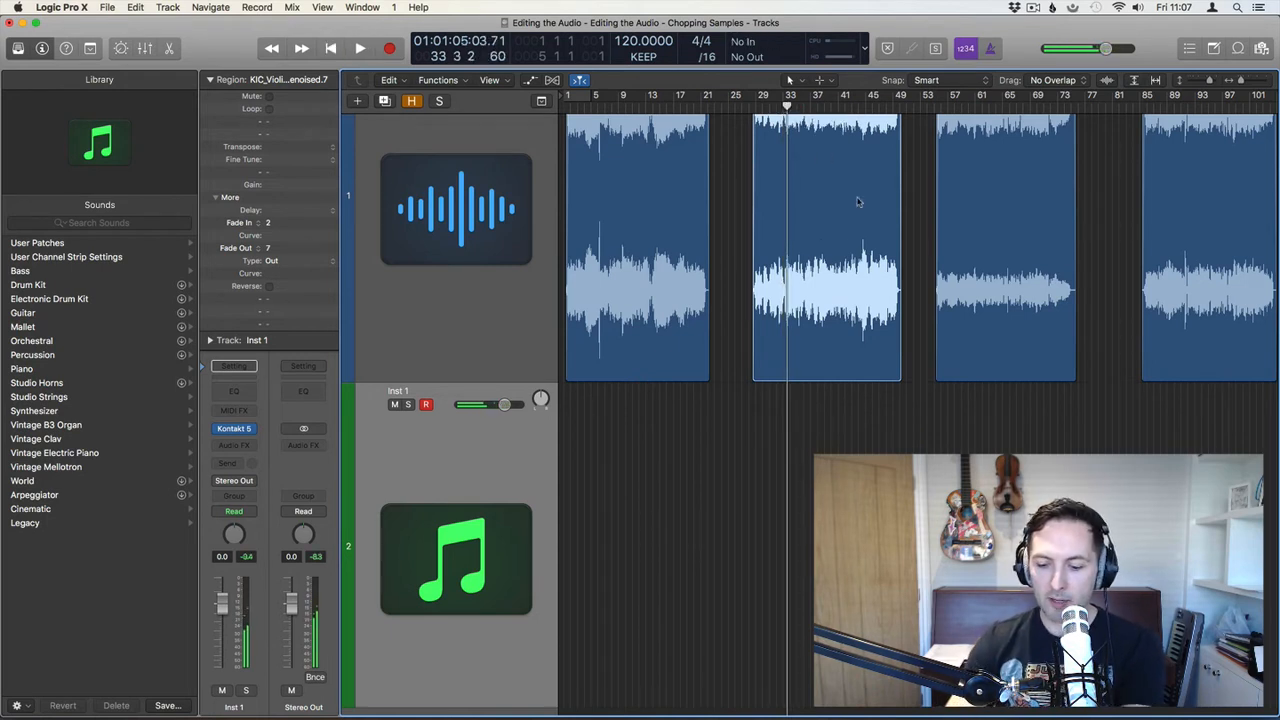
Audition the third, fourth and fifth violin pads from bars 61, 90 and 120 against the Kontakt instrument to compare their pitches
{"action": "left_click", "coordinate": [975, 104]}
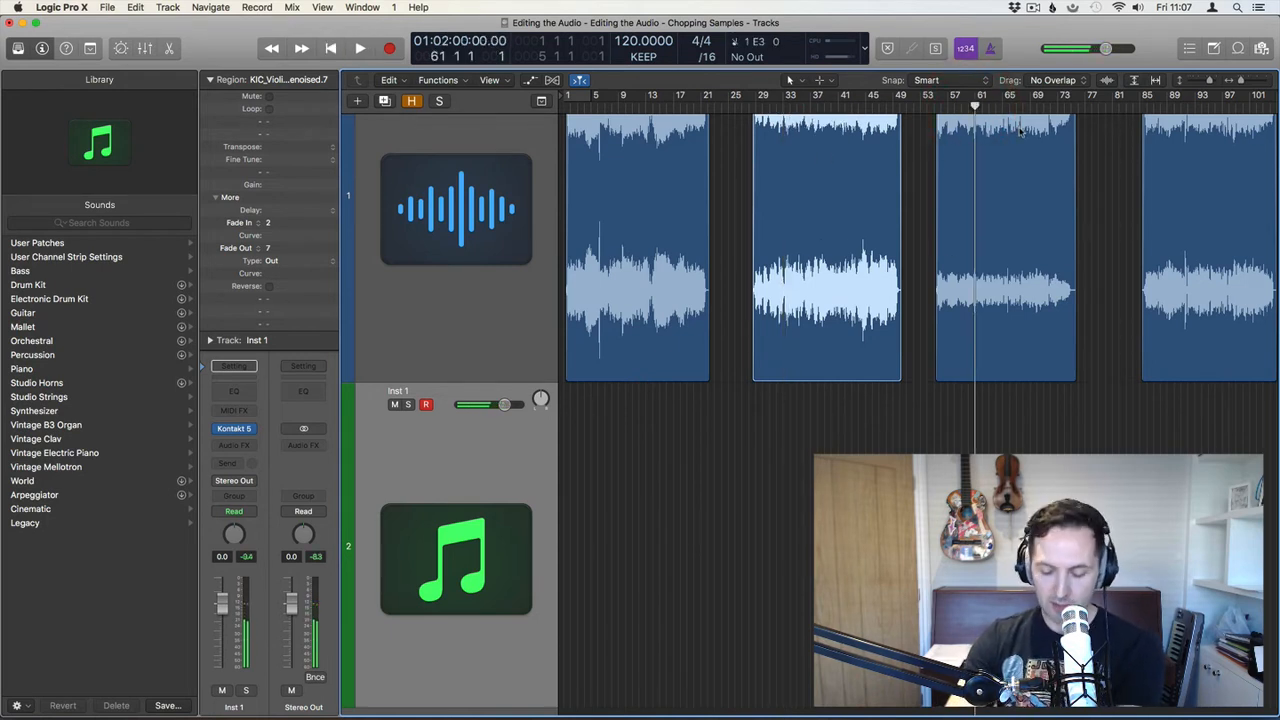
{"action": "key", "text": "space"}
{"action": "key", "text": "space"}
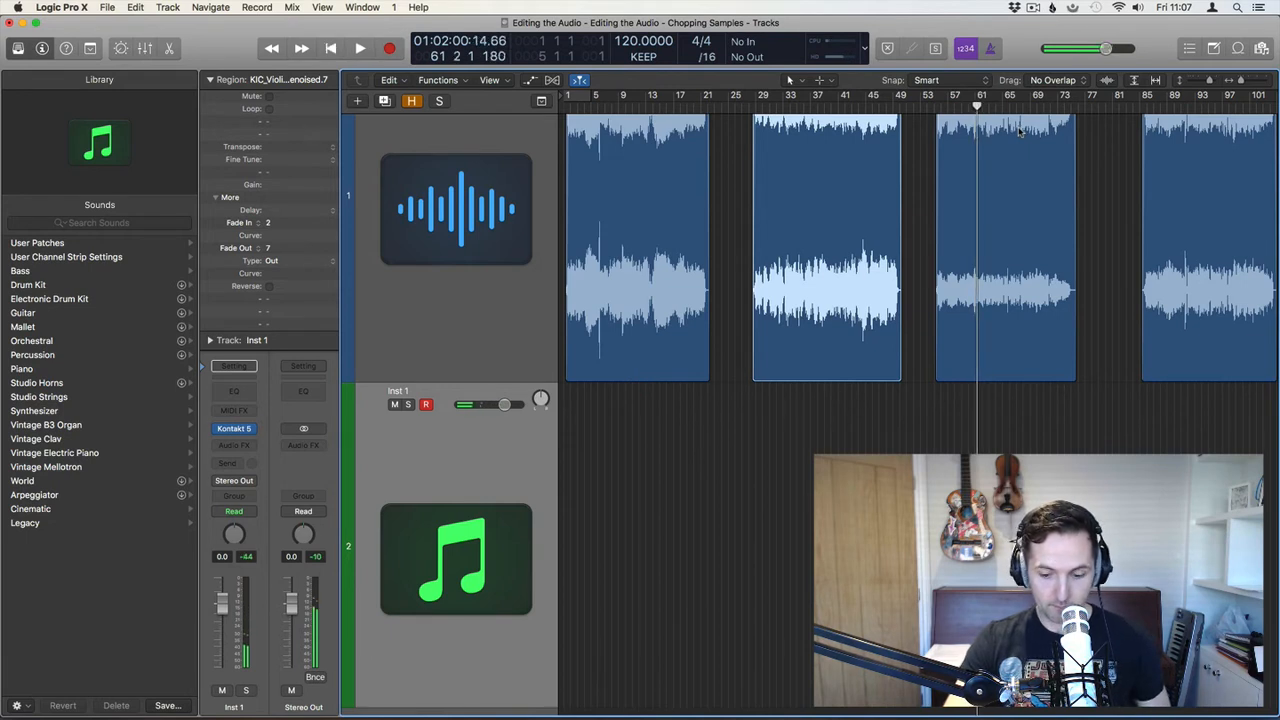
{"action": "left_click", "coordinate": [1172, 106]}
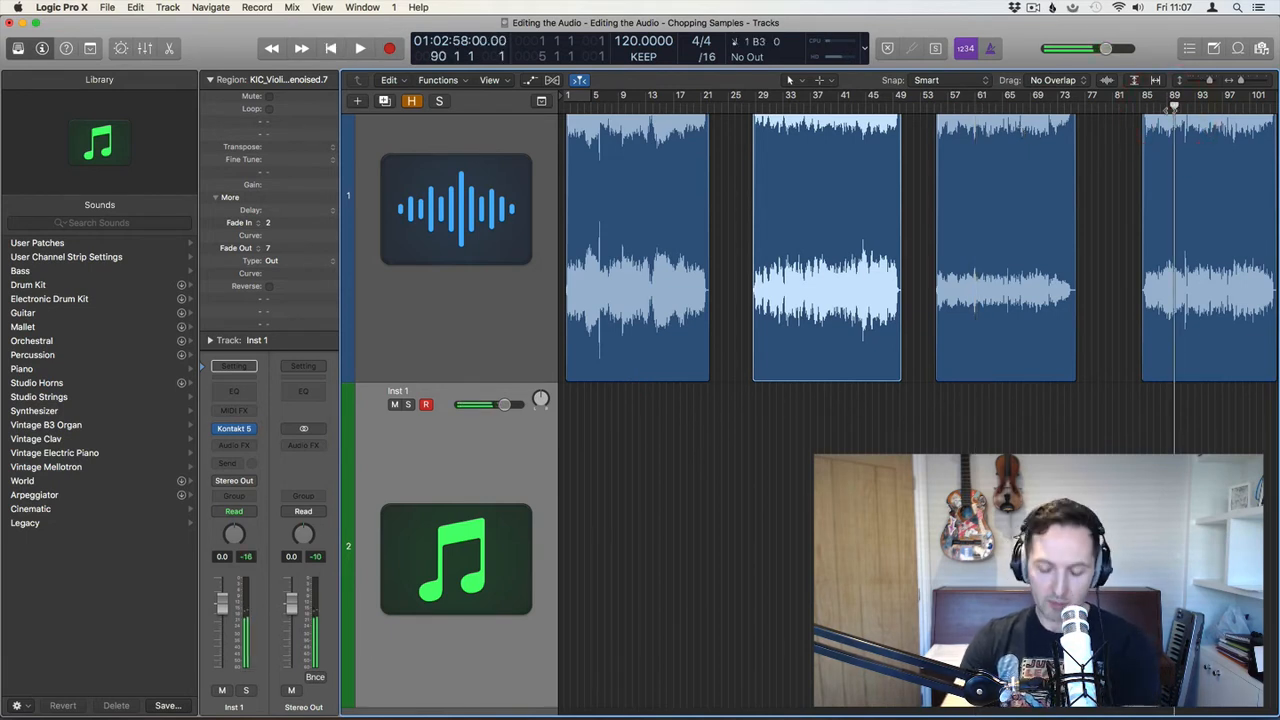
{"action": "key", "text": "space"}
{"action": "key", "text": "space"}
{"action": "scroll", "coordinate": [1081, 116], "scroll_direction": "right", "scroll_amount": 10}
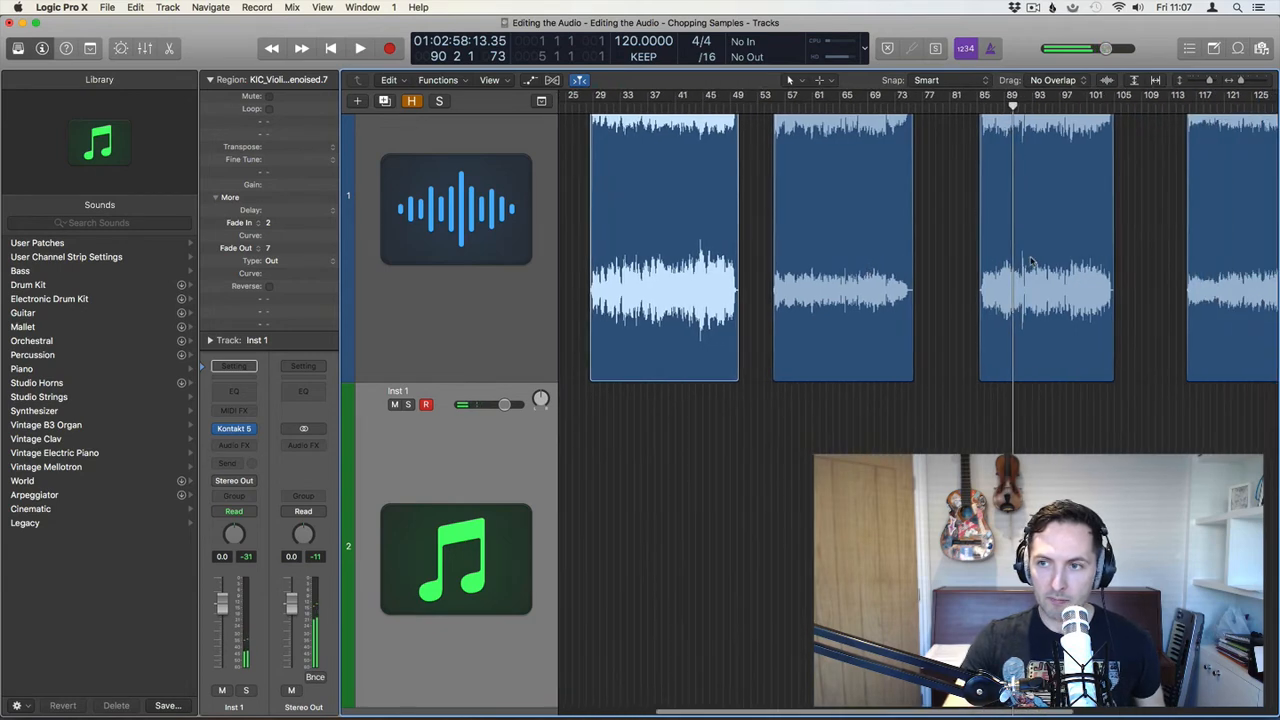
{"action": "left_click", "coordinate": [1046, 106]}
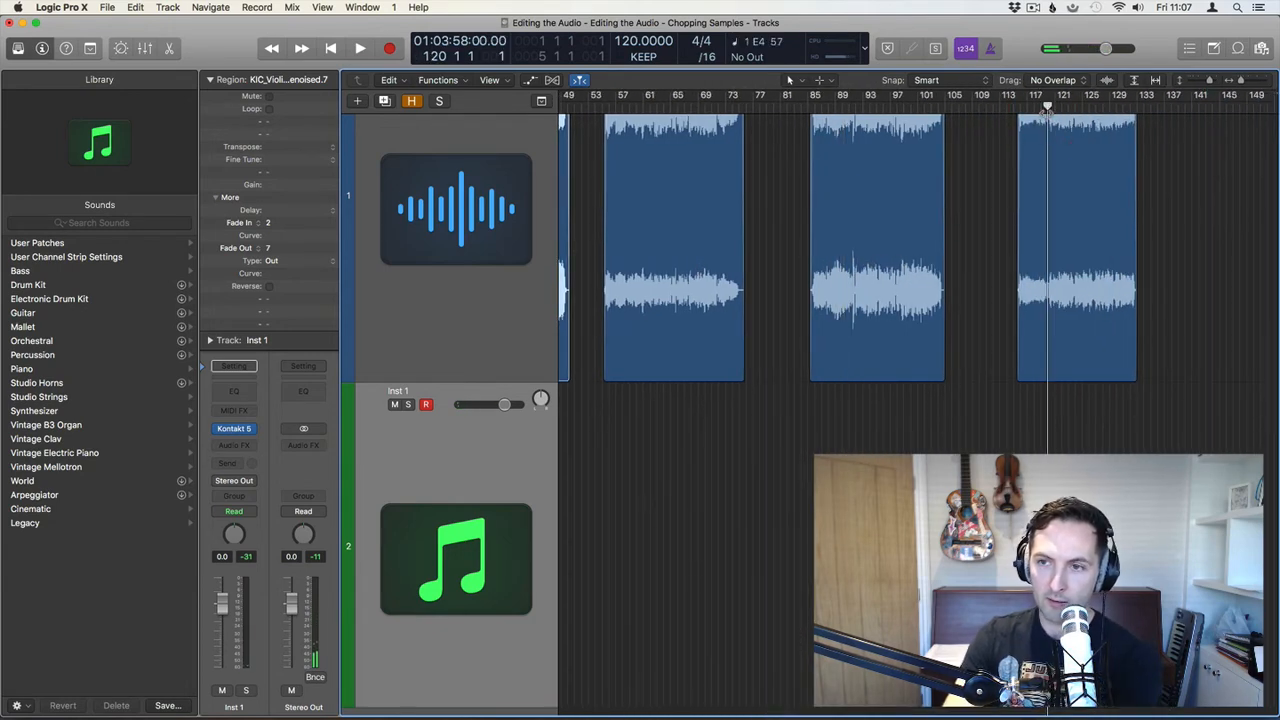
Select the first violin pad region and turn on Solo mode so only that region is heard
{"action": "scroll", "coordinate": [730, 456], "scroll_direction": "left", "scroll_amount": 10}
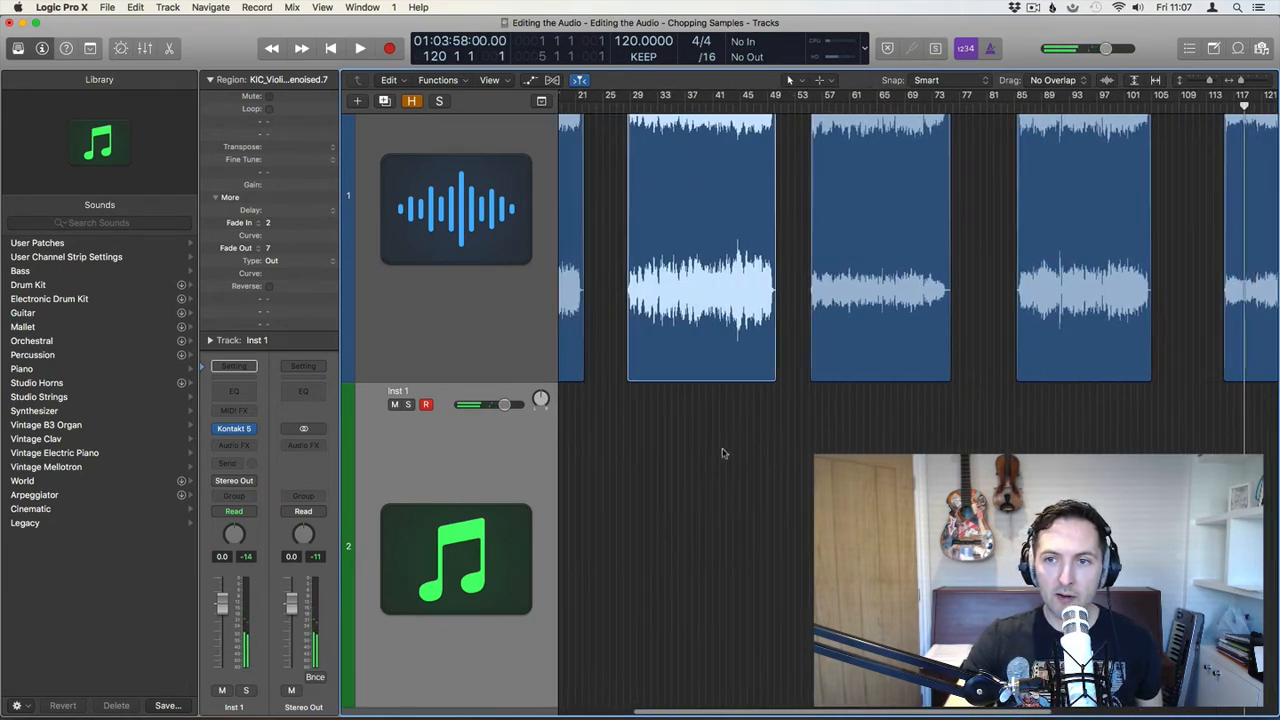
{"action": "scroll", "coordinate": [677, 325], "scroll_direction": "up", "scroll_amount": 5}
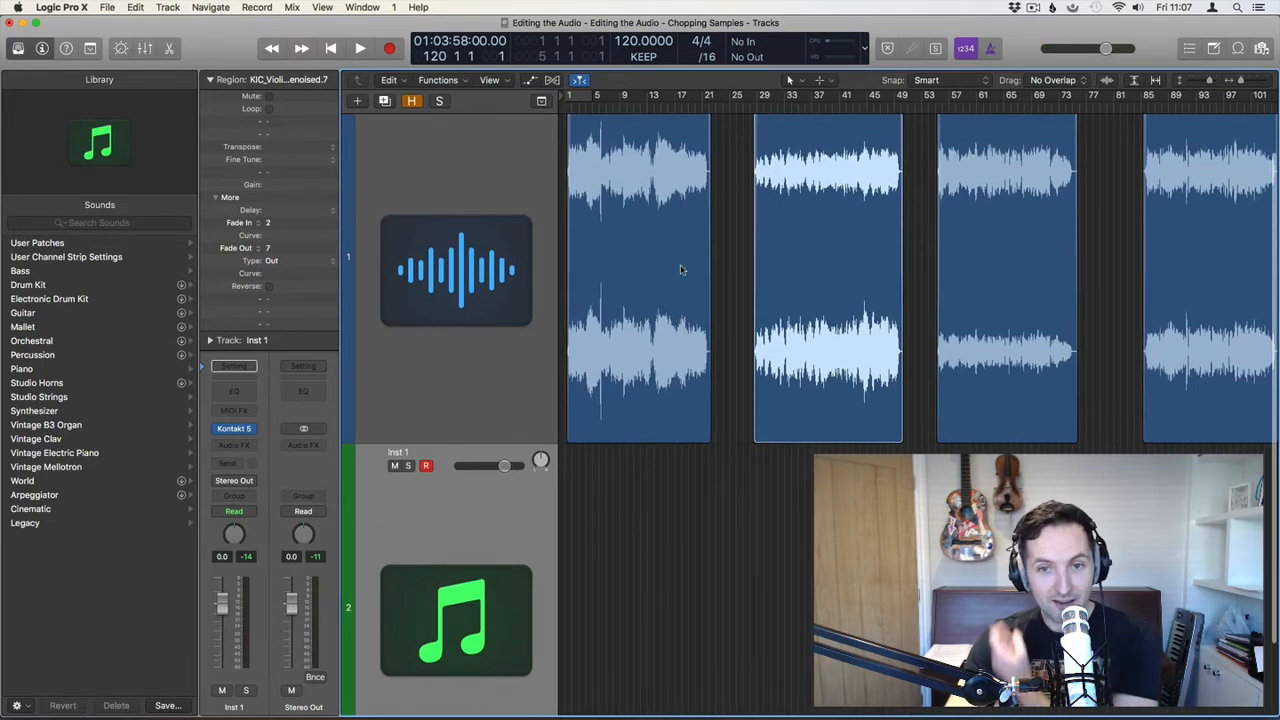
{"action": "left_click", "coordinate": [651, 252]}
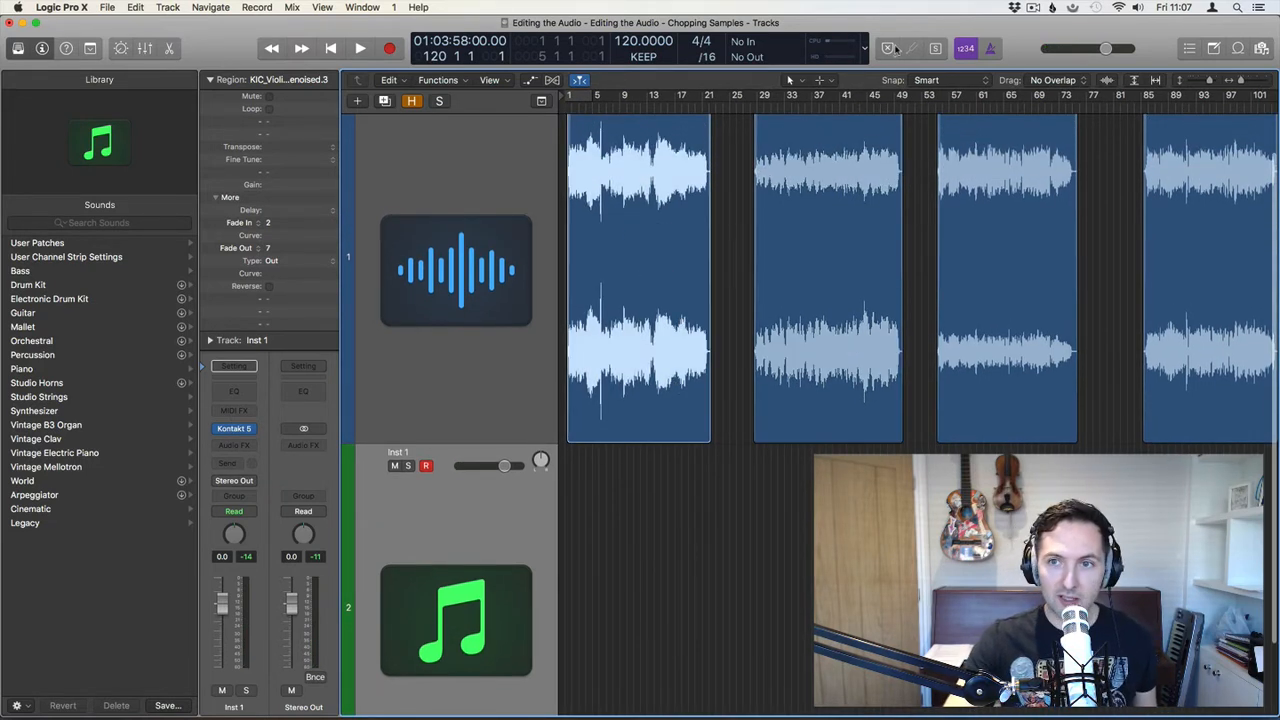
{"action": "left_click", "coordinate": [935, 48]}
{"action": "scroll", "coordinate": [670, 208], "scroll_direction": "up", "scroll_amount": 2}
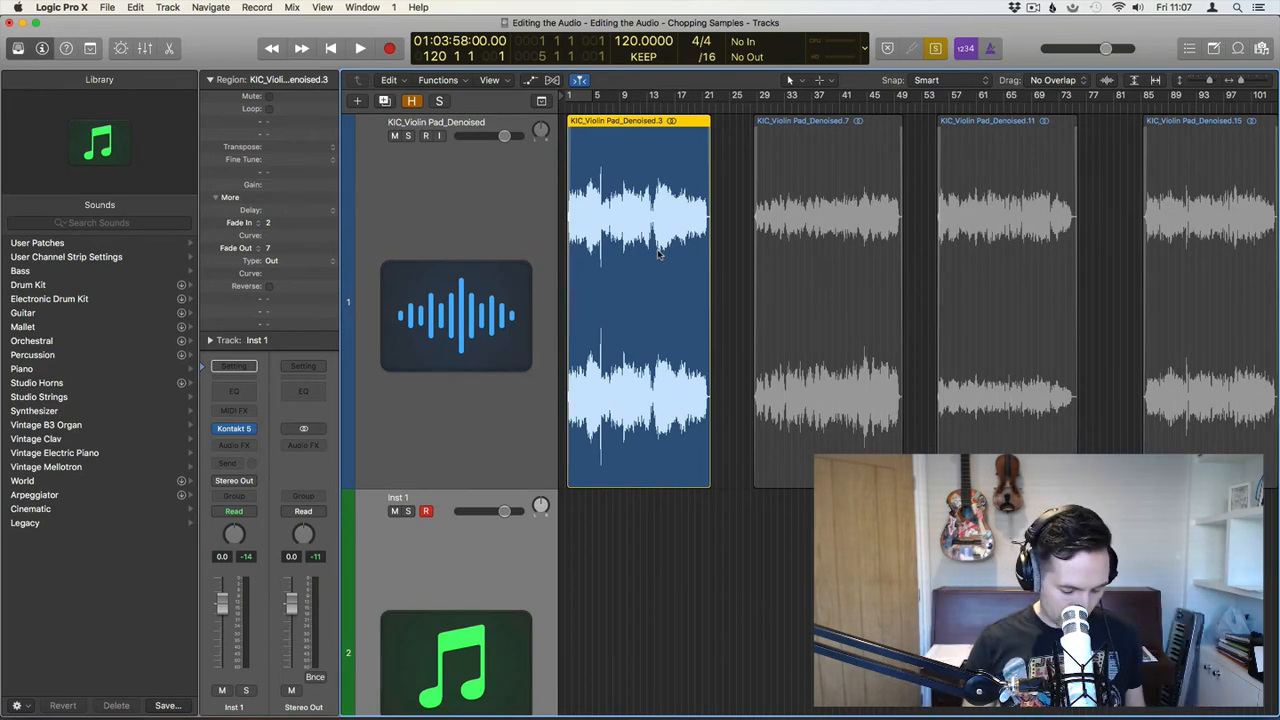
Bounce the soloed first violin pad region at a sample rate of 48000, saving it in Bounces as ScratchyViolin_E2
{"action": "key", "text": "super+b"}
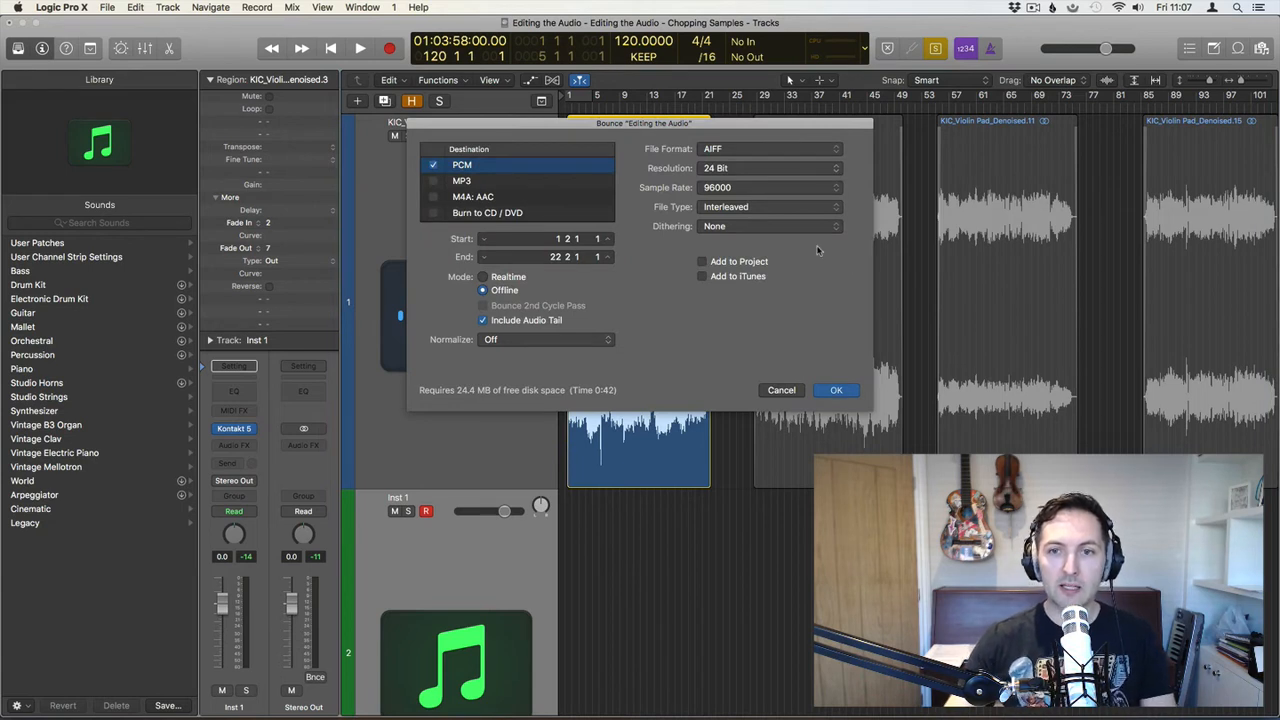
{"action": "left_click_drag", "start_coordinate": [657, 123], "coordinate": [597, 114]}
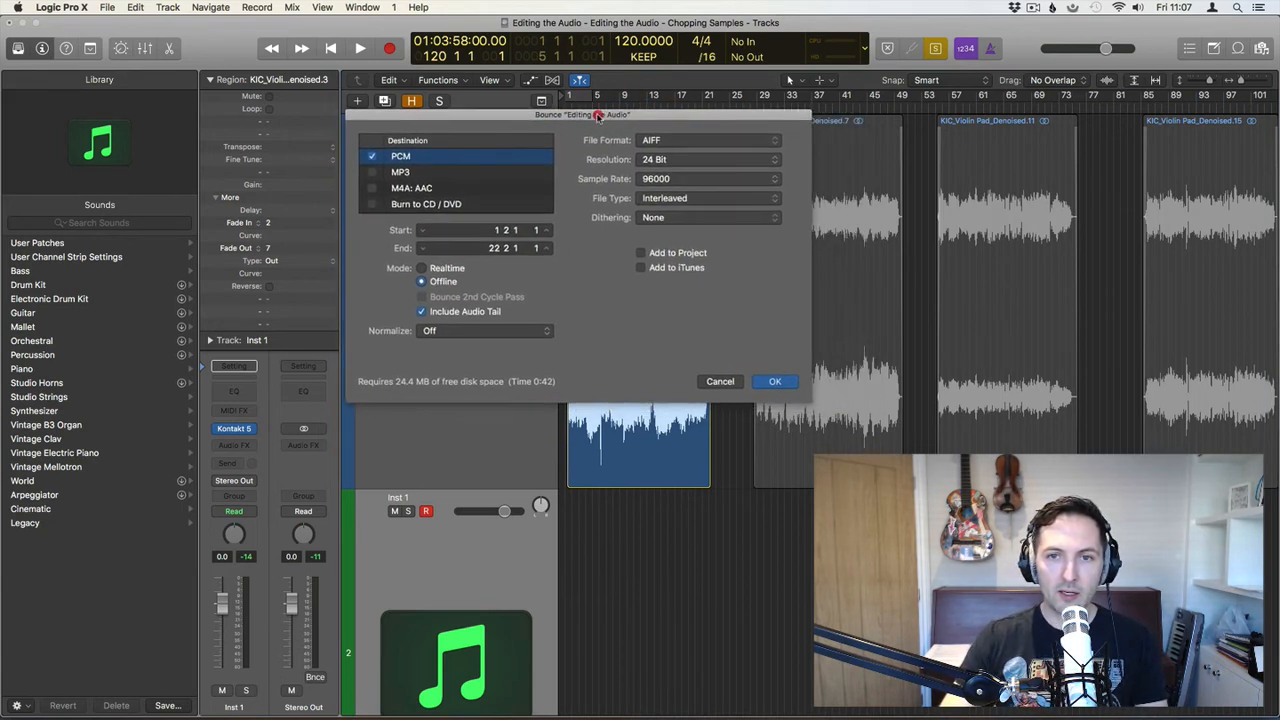
{"action": "left_click", "coordinate": [665, 178]}
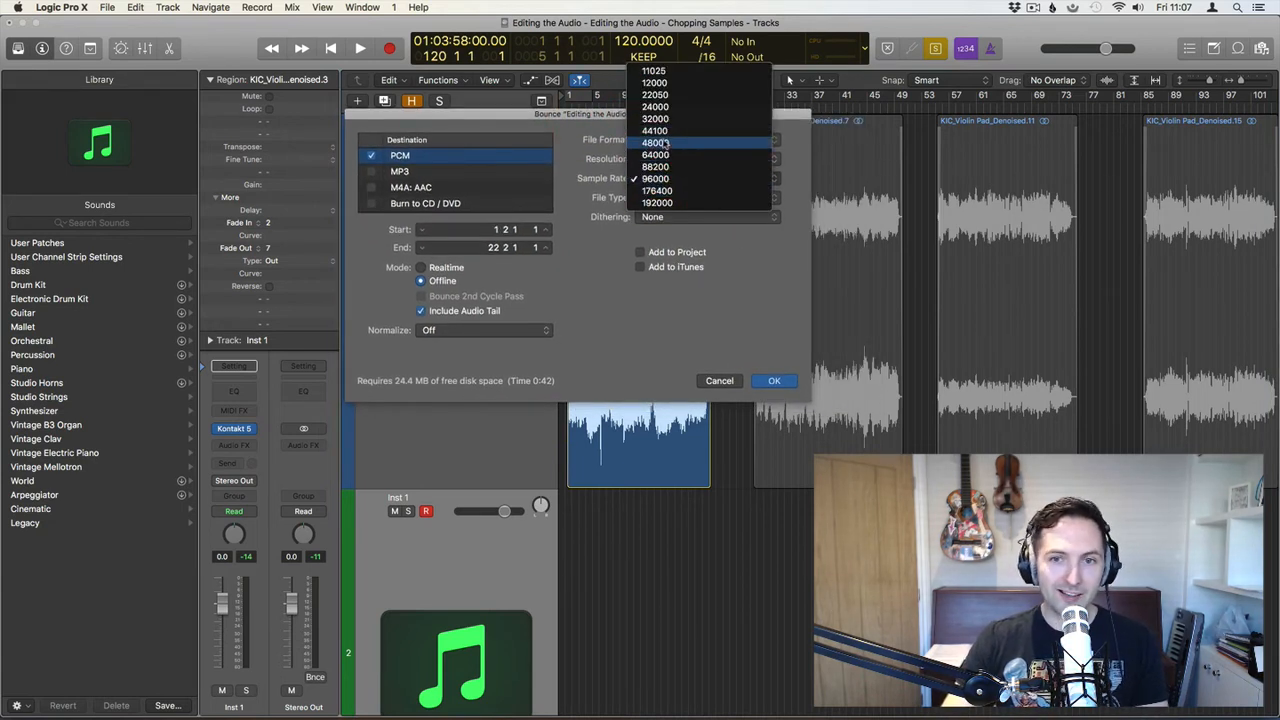
{"action": "left_click", "coordinate": [665, 143]}
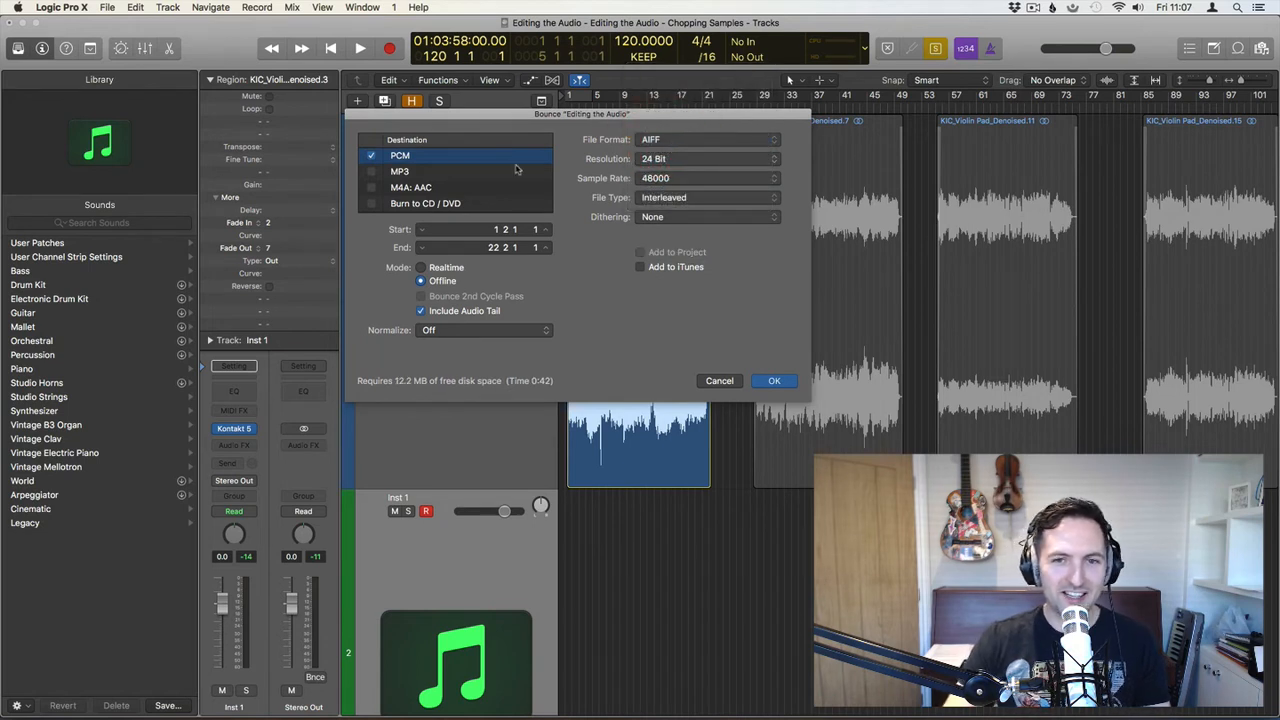
{"action": "left_click", "coordinate": [774, 384]}
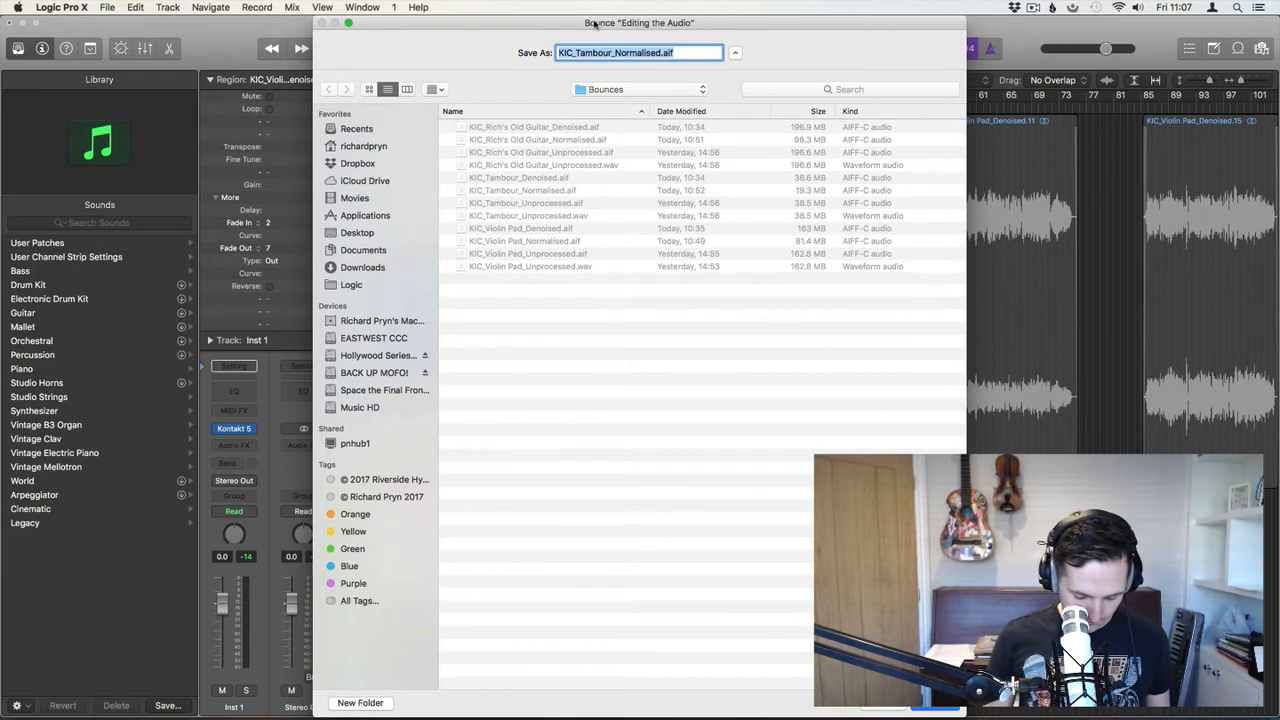
{"action": "type", "text": "ScratchyViolin_E2"}
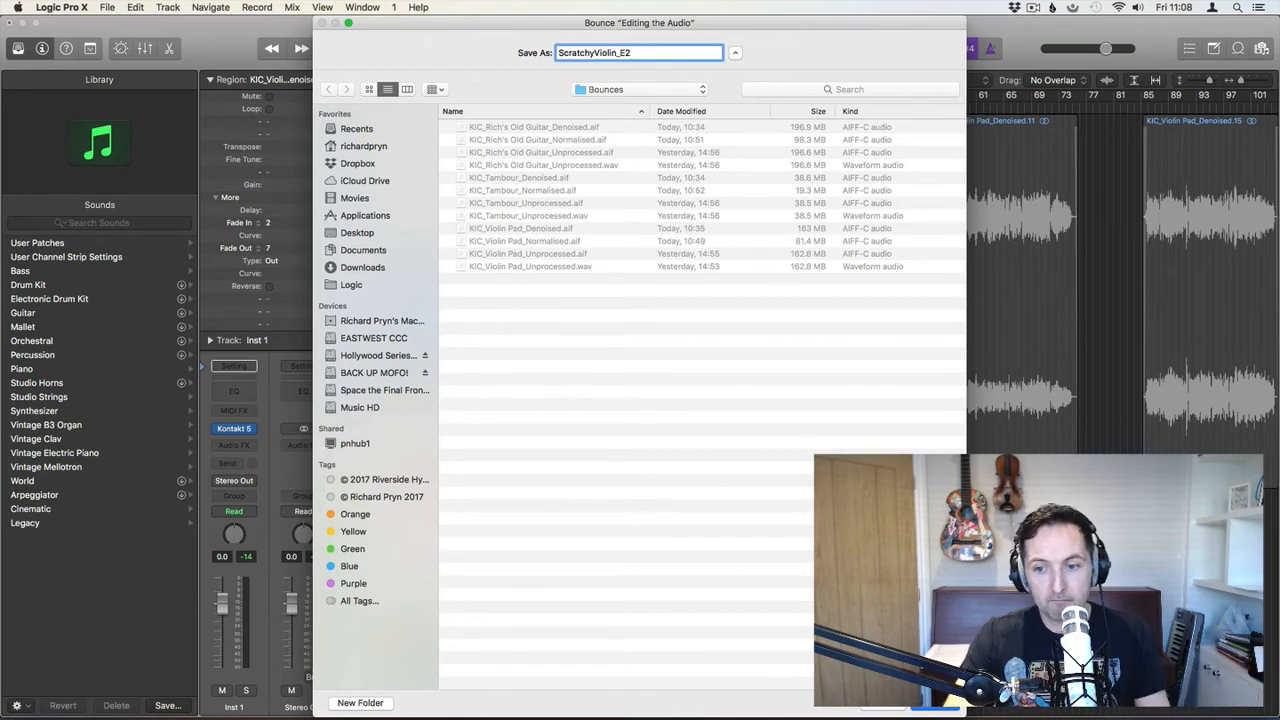
{"action": "left_click", "coordinate": [935, 707]}
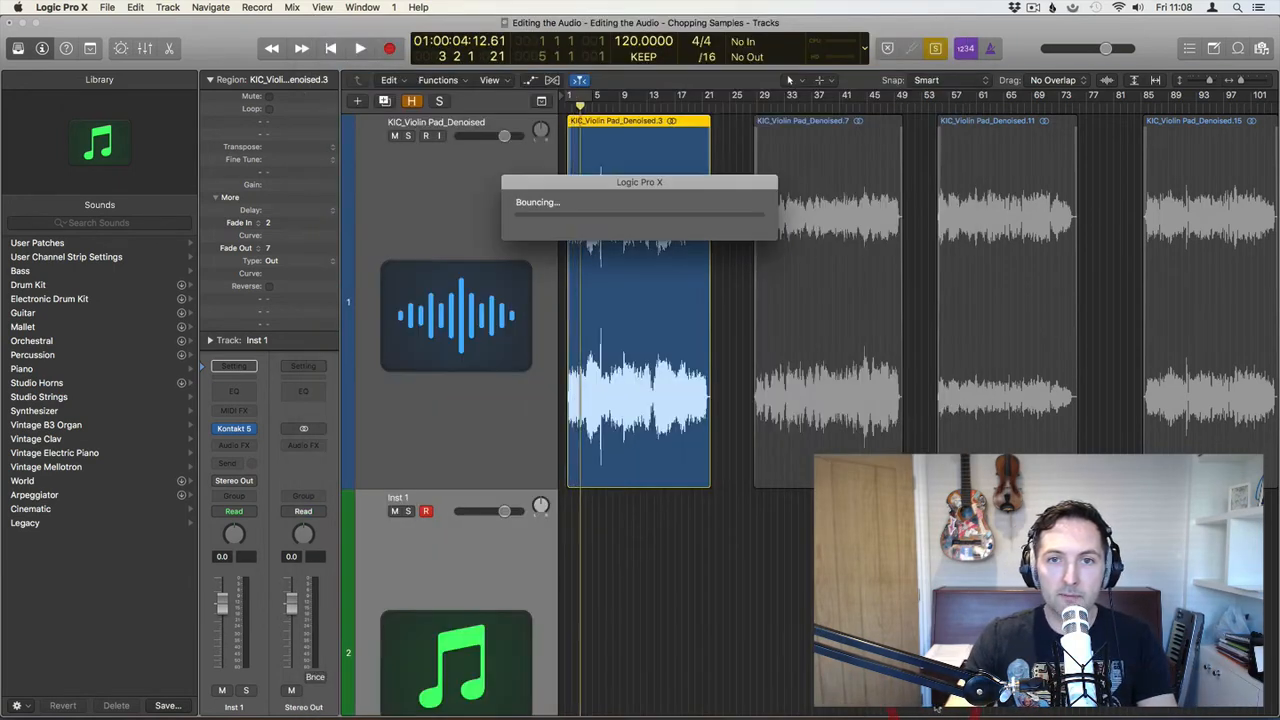
Bounce the second violin pad region at a sample rate of 48000, saving it as ScratchyViolin_B2
{"action": "left_click", "coordinate": [838, 257]}
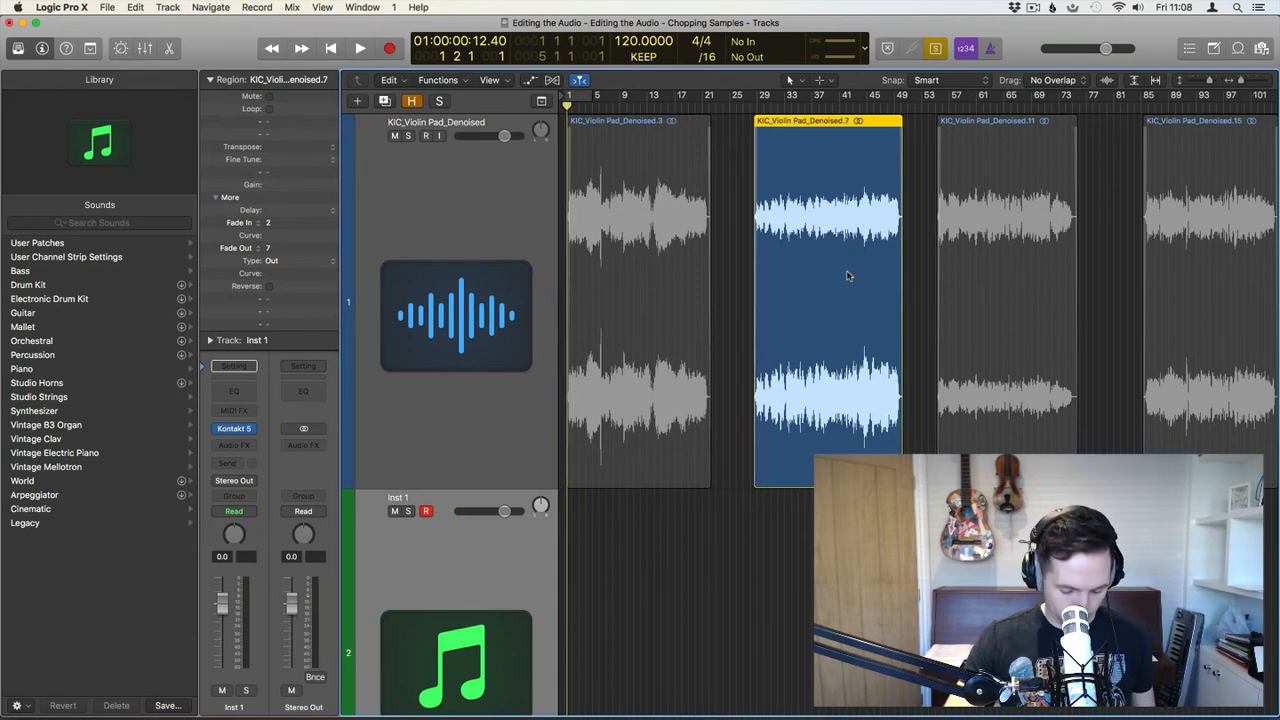
{"action": "key", "text": "super+b"}
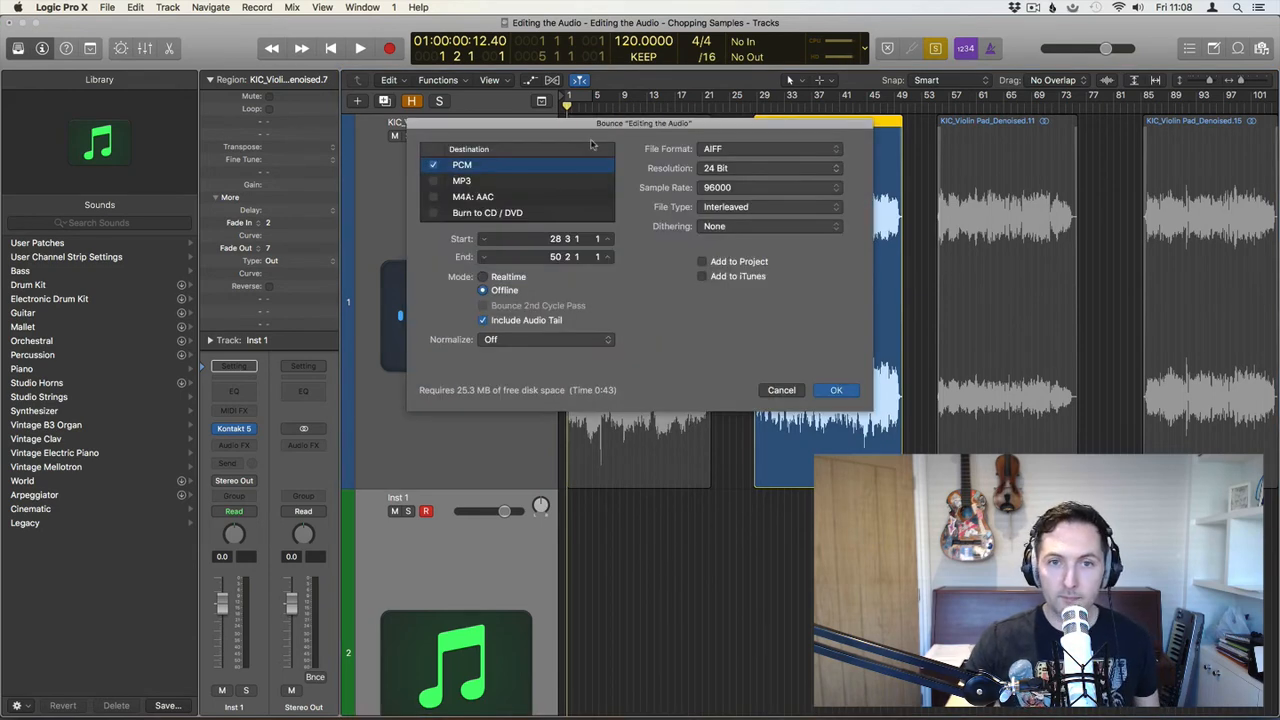
{"action": "left_click", "coordinate": [754, 188]}
{"action": "left_click", "coordinate": [726, 157]}
{"action": "left_click", "coordinate": [836, 391]}
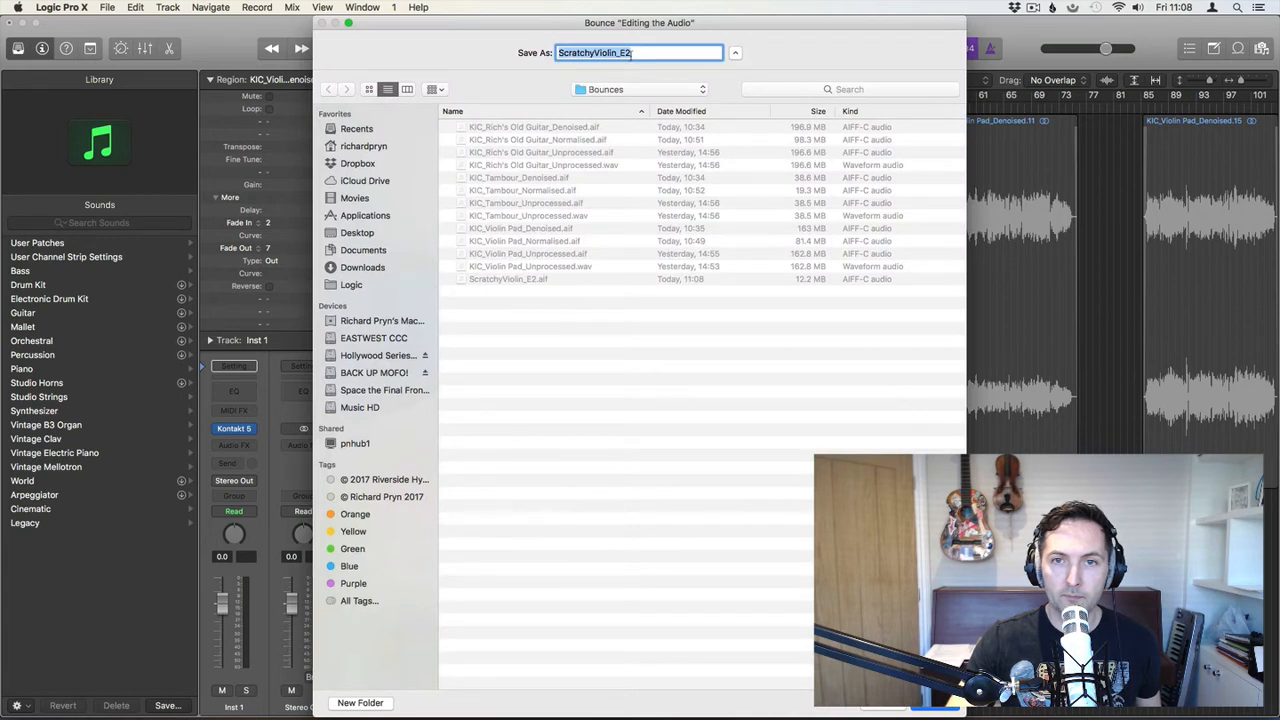
{"action": "left_click", "coordinate": [633, 53]}
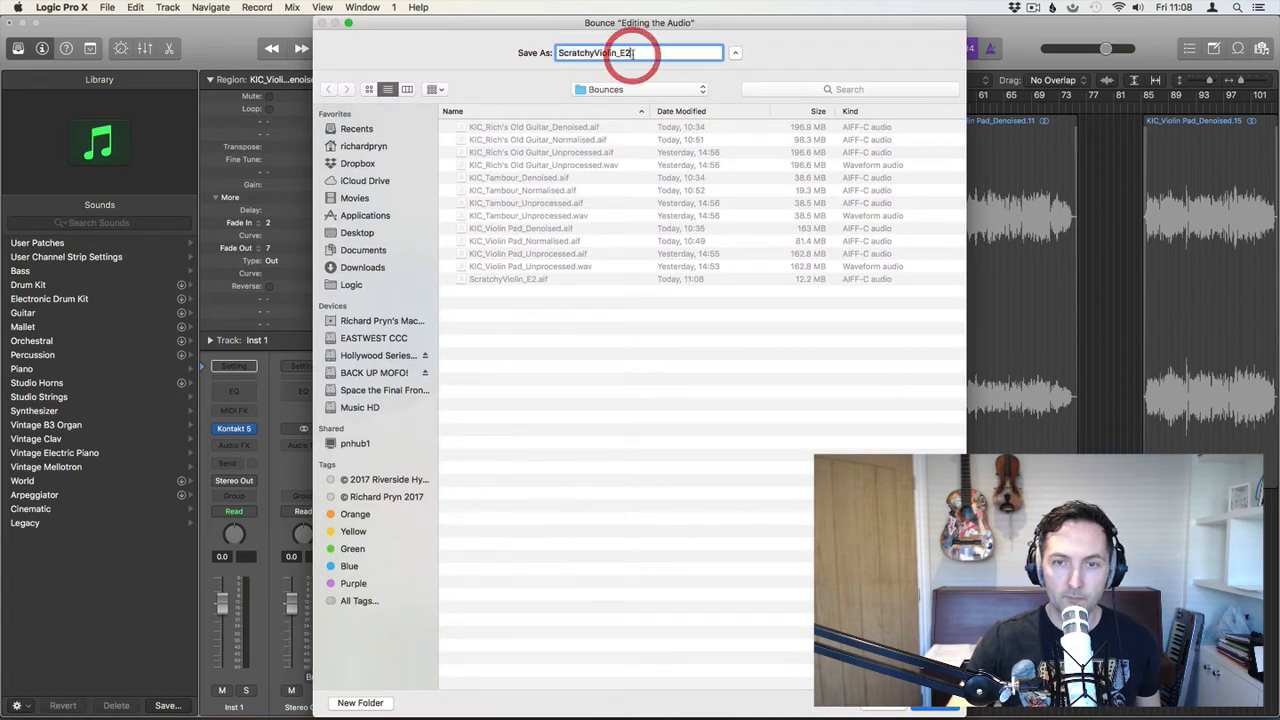
{"action": "key", "text": "BackSpace"}
{"action": "key", "text": "BackSpace"}
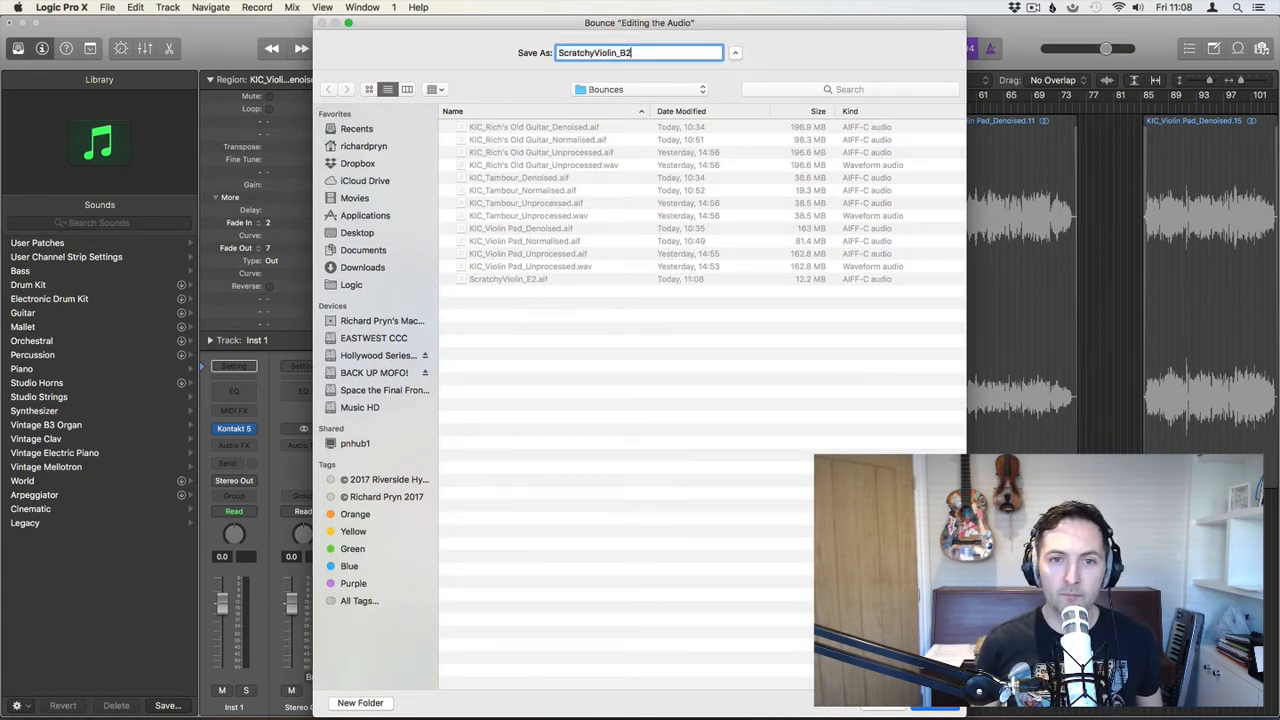
{"action": "key", "text": "Return"}
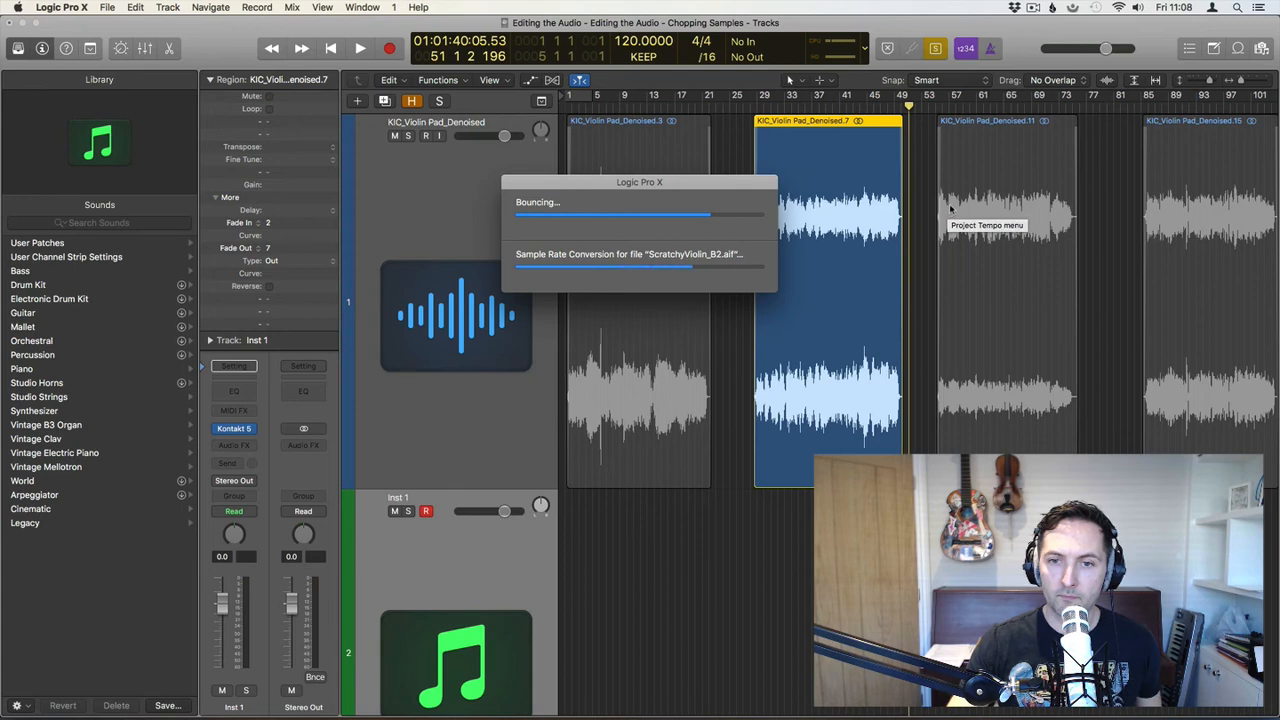
Bounce the third violin pad region at a sample rate of 48000, saving it as ScratchyViolin_E3
{"action": "left_click", "coordinate": [1012, 210]}
{"action": "key", "text": "super+b"}
{"action": "left_click", "coordinate": [716, 187]}
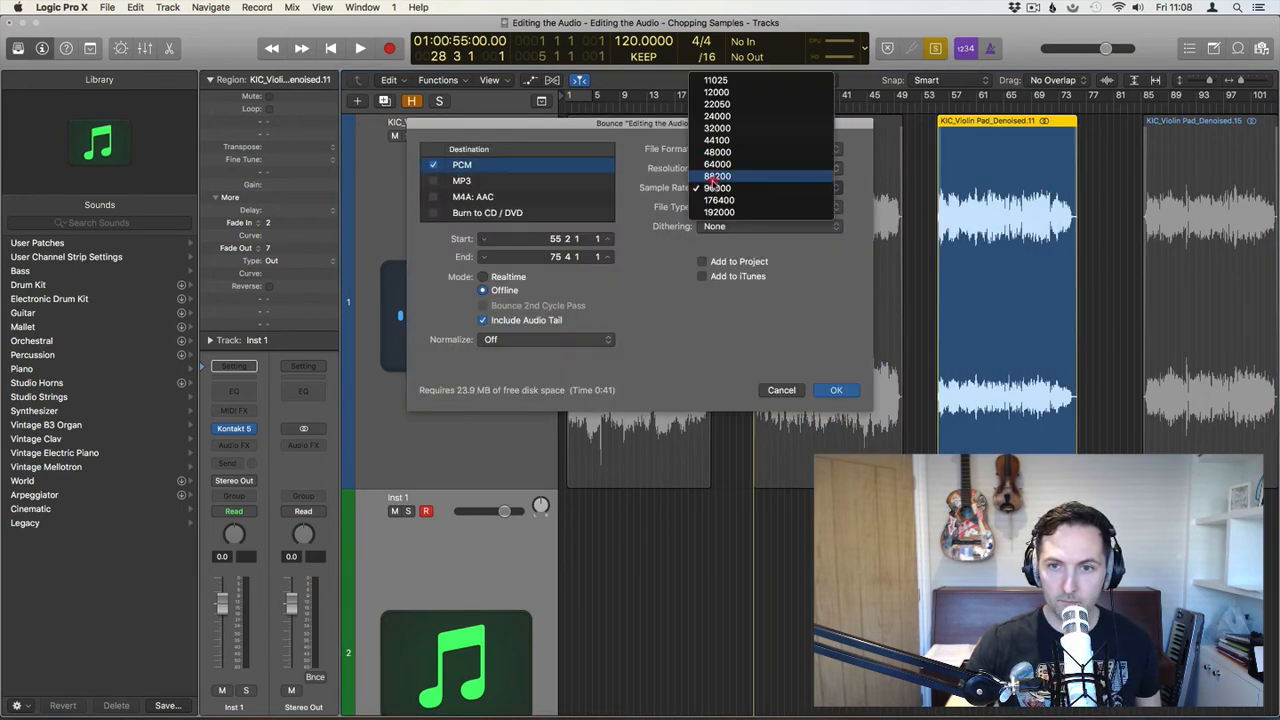
{"action": "left_click", "coordinate": [717, 152]}
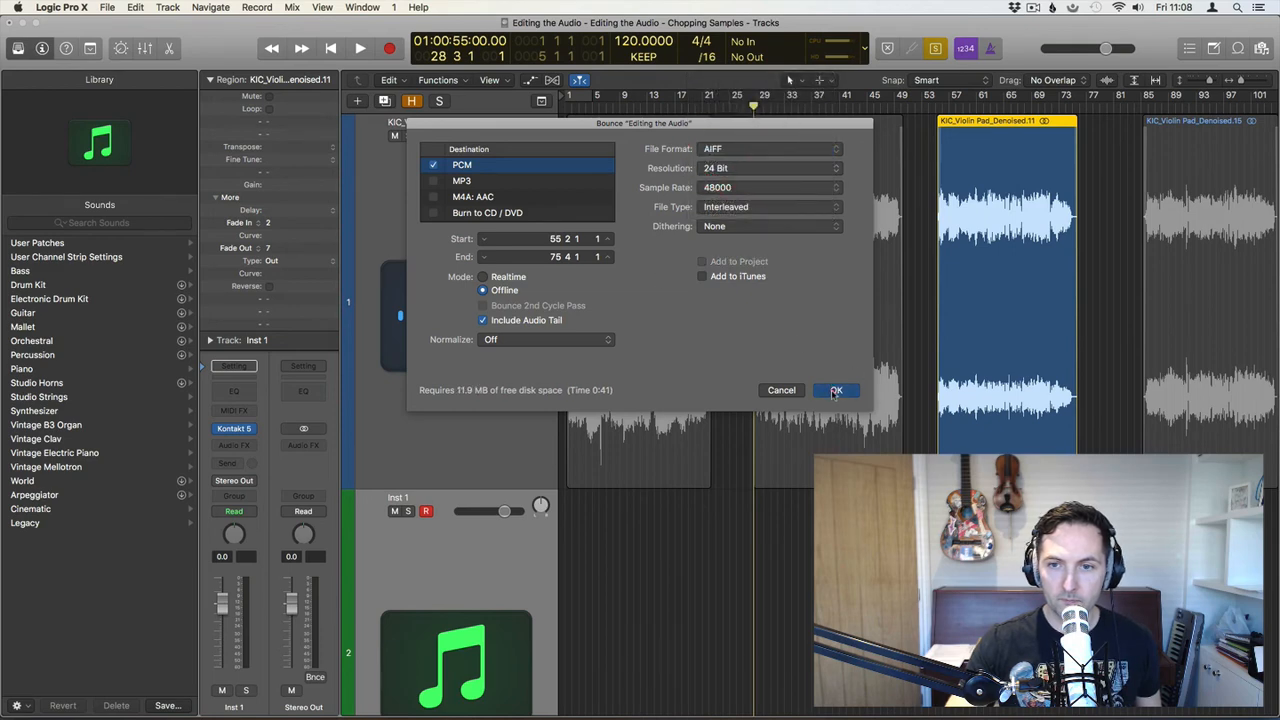
{"action": "left_click", "coordinate": [834, 392]}
{"action": "left_click", "coordinate": [627, 53]}
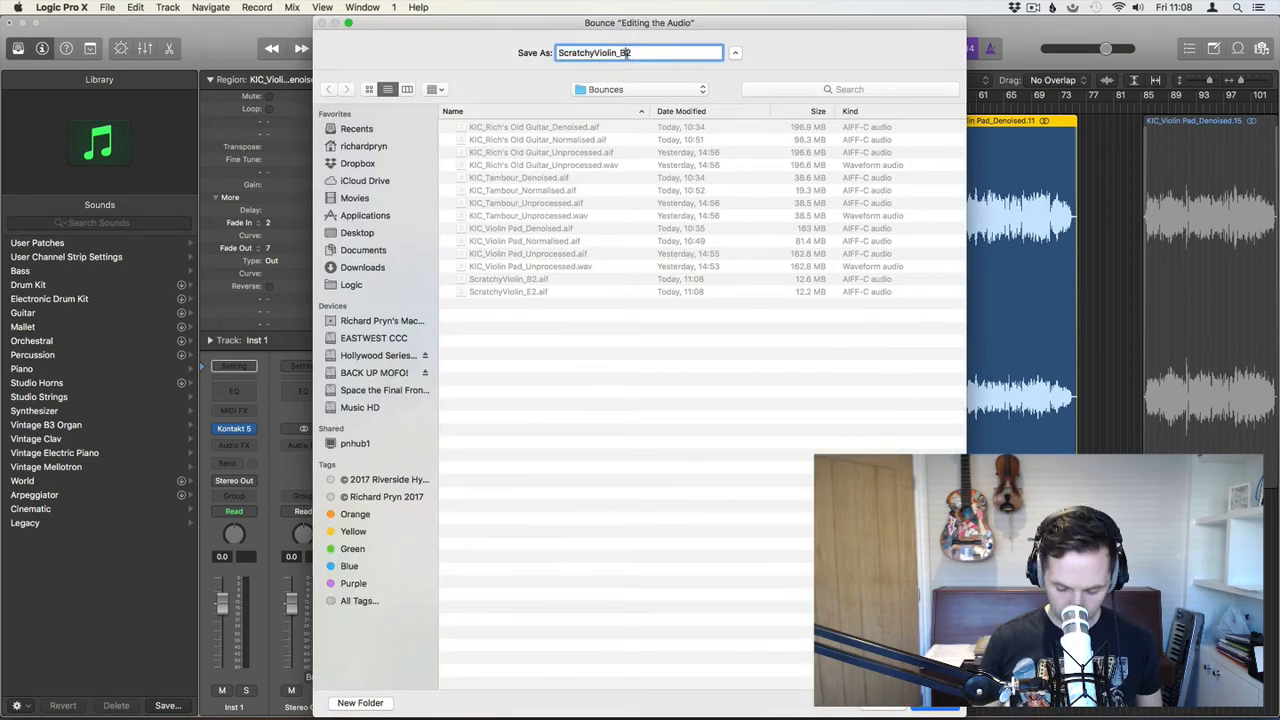
{"action": "key", "text": "BackSpace"}
{"action": "key", "text": "BackSpace"}
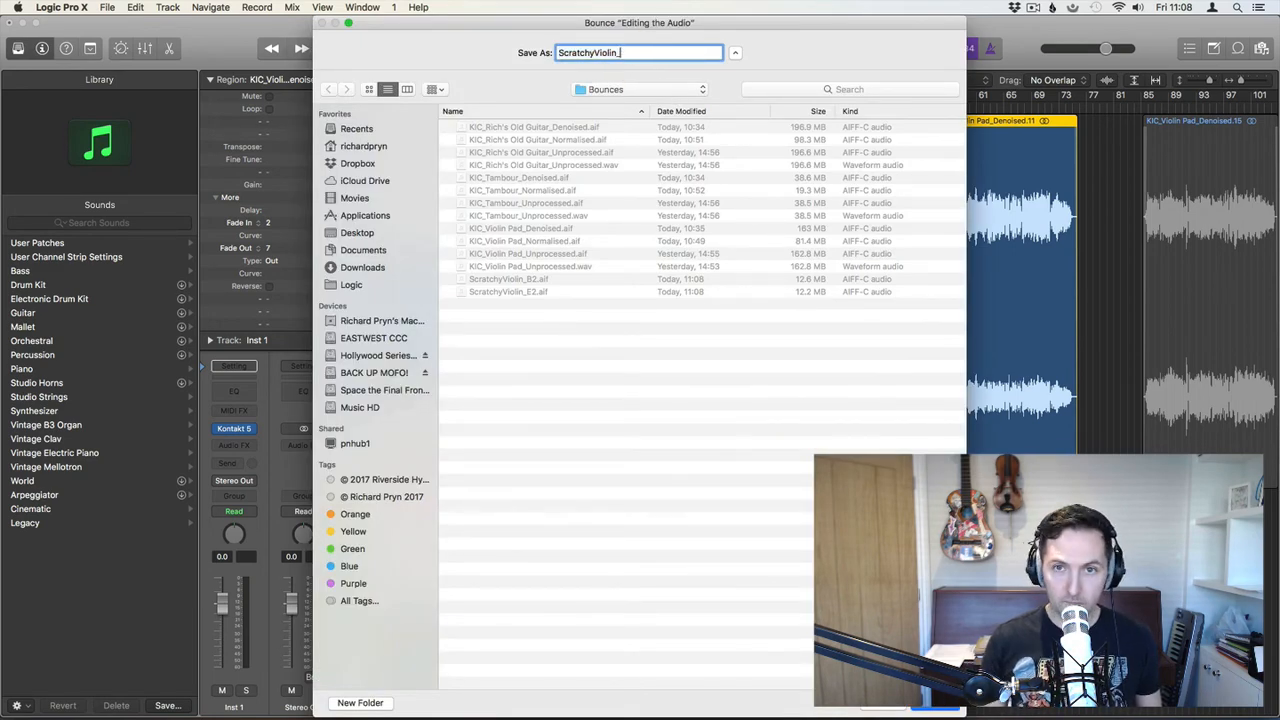
{"action": "type", "text": "E3"}
{"action": "key", "text": "Return"}
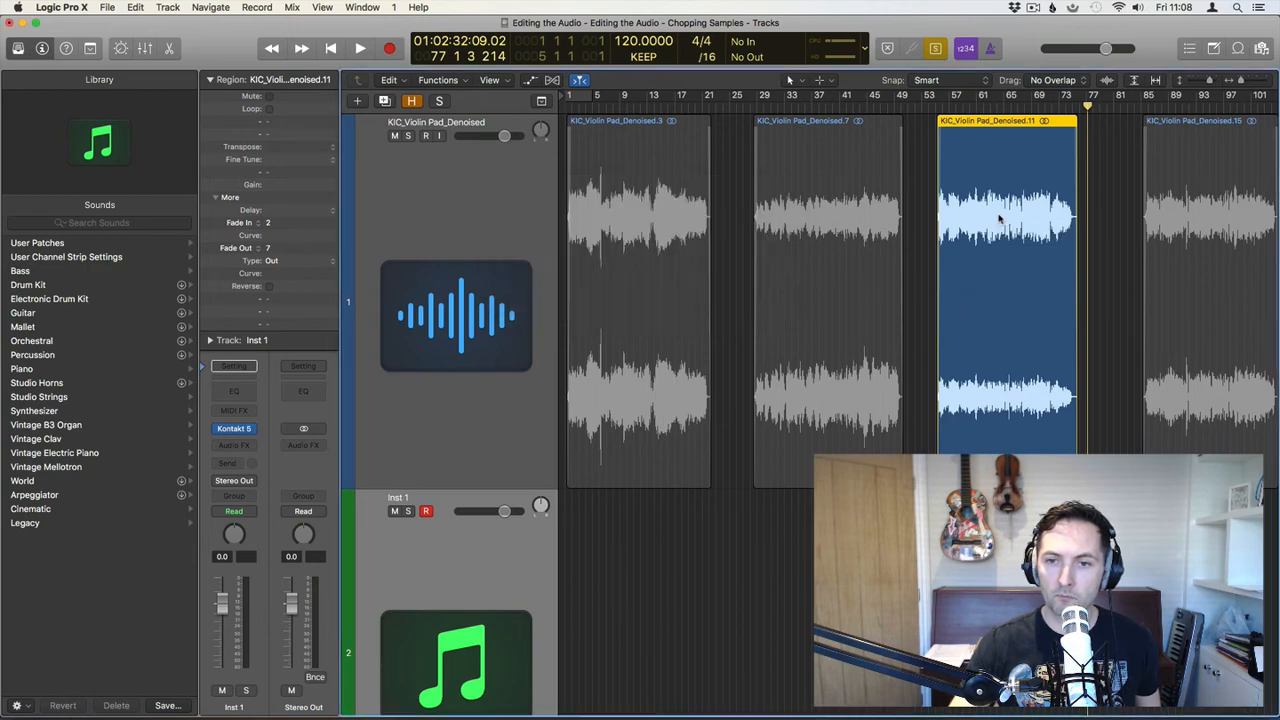
Bounce the fourth violin pad region at a sample rate of 48000, saving it as ScratchyViolin_B3
{"action": "left_click", "coordinate": [998, 220]}
{"action": "key", "text": "super+b"}
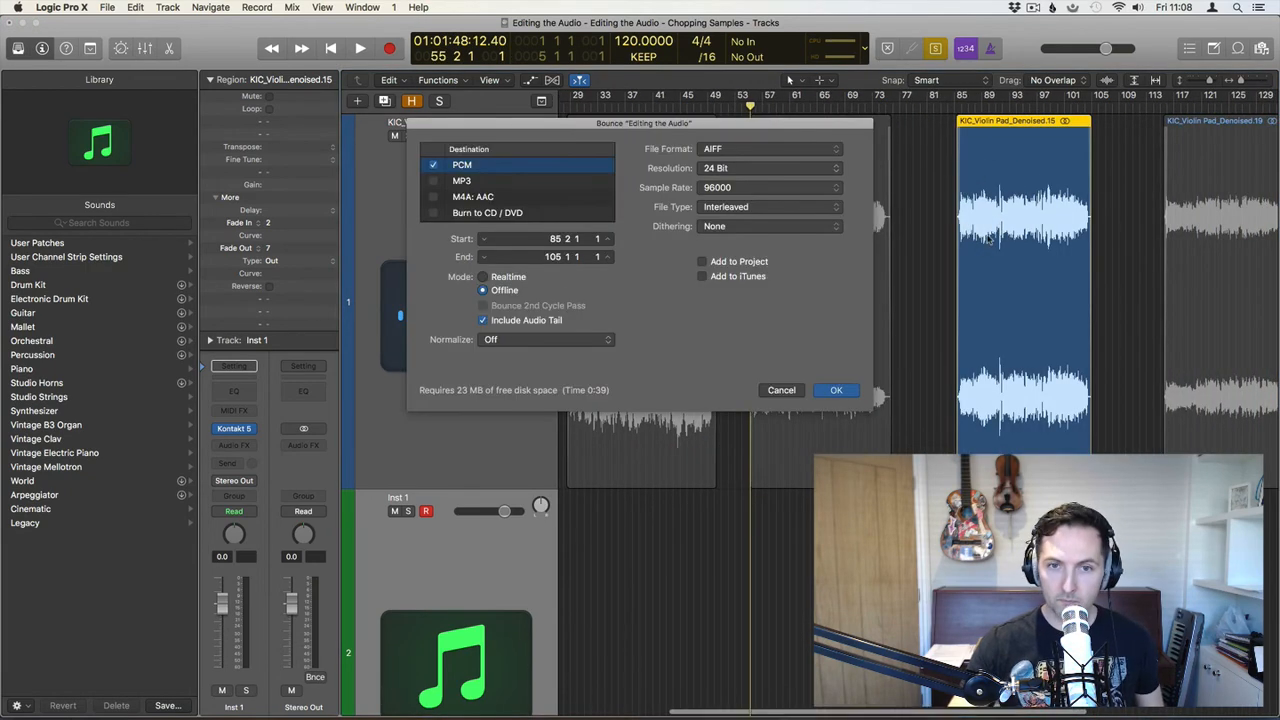
{"action": "left_click", "coordinate": [716, 187]}
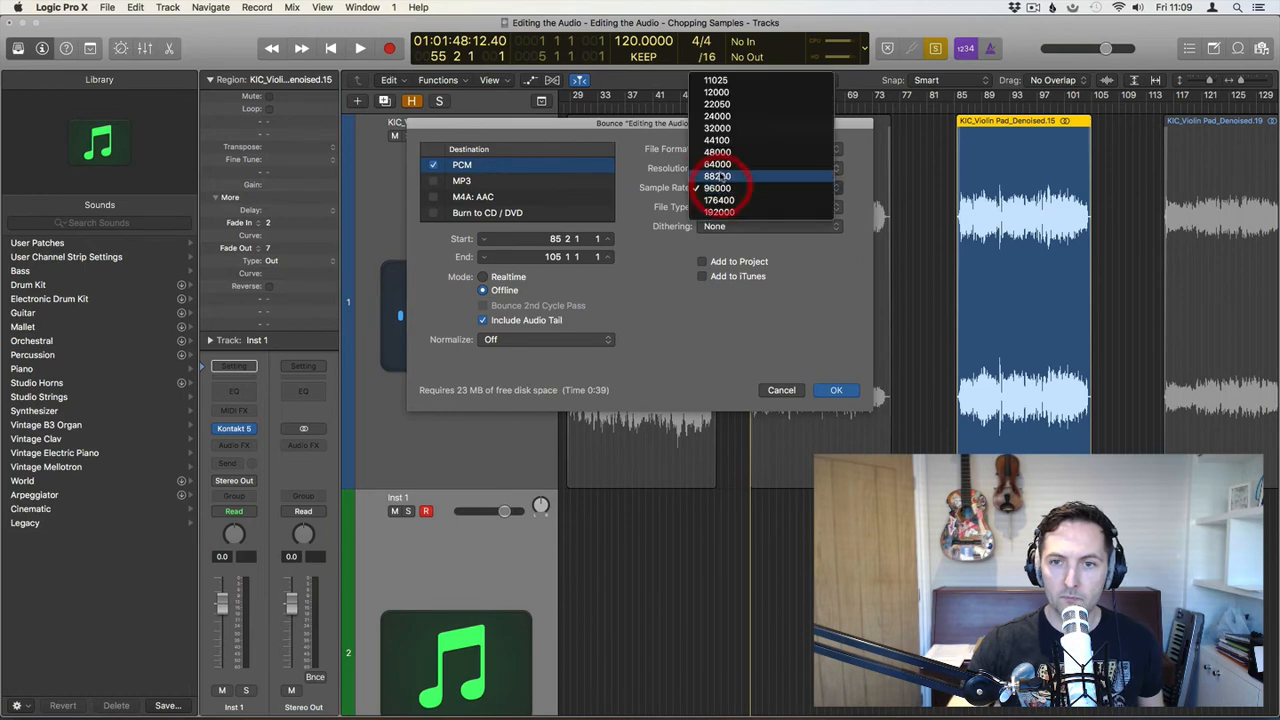
{"action": "left_click", "coordinate": [716, 155]}
{"action": "left_click", "coordinate": [836, 390]}
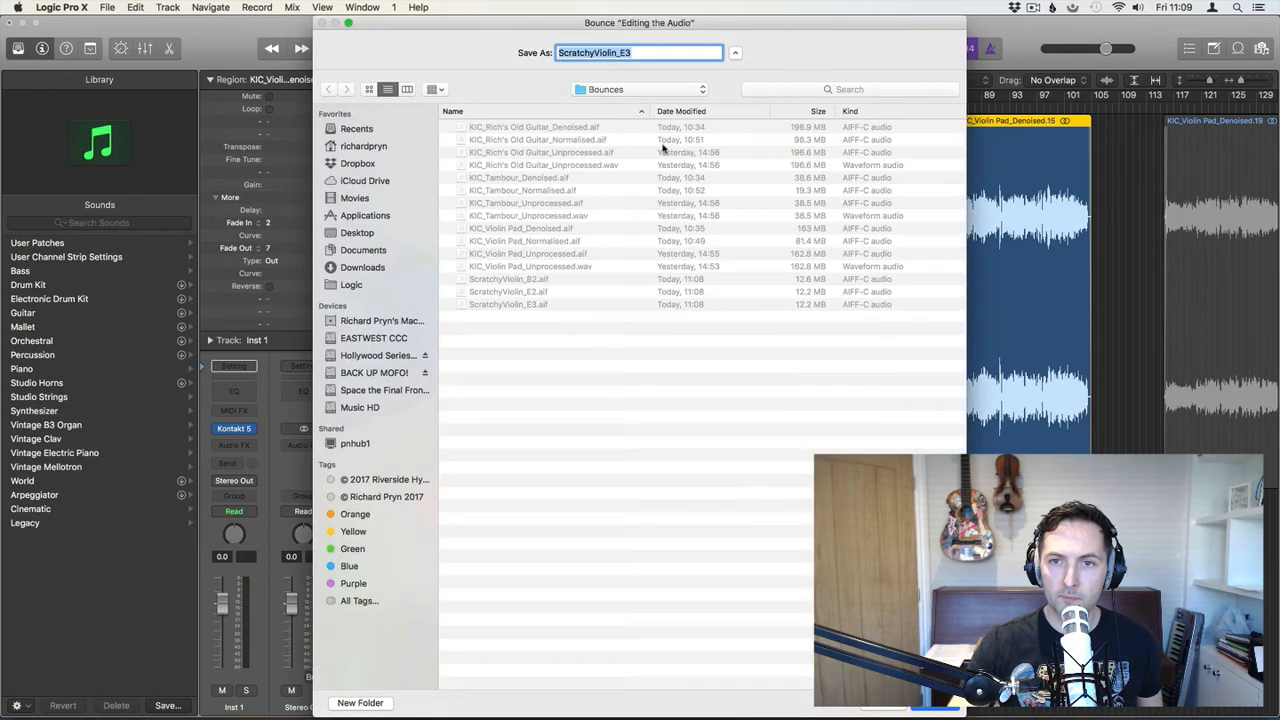
{"action": "left_click", "coordinate": [625, 52]}
{"action": "key", "text": "BackSpace"}
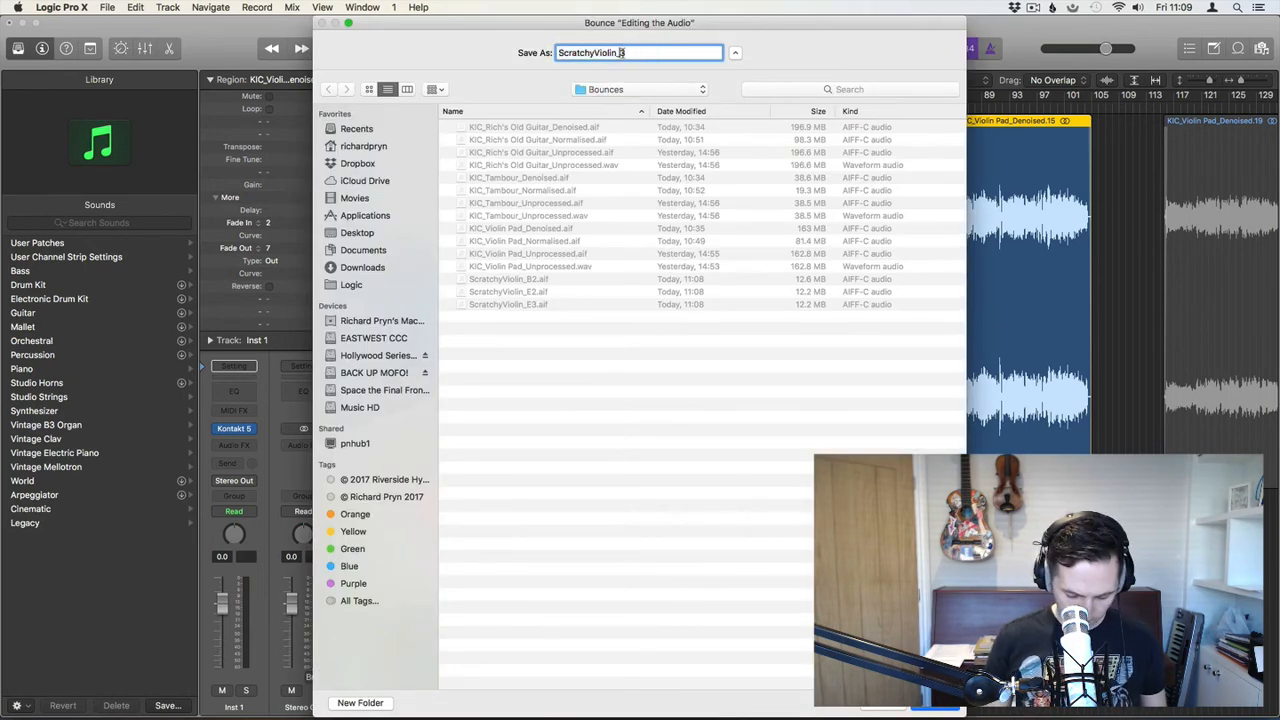
{"action": "type", "text": "B"}
{"action": "key", "text": "Return"}
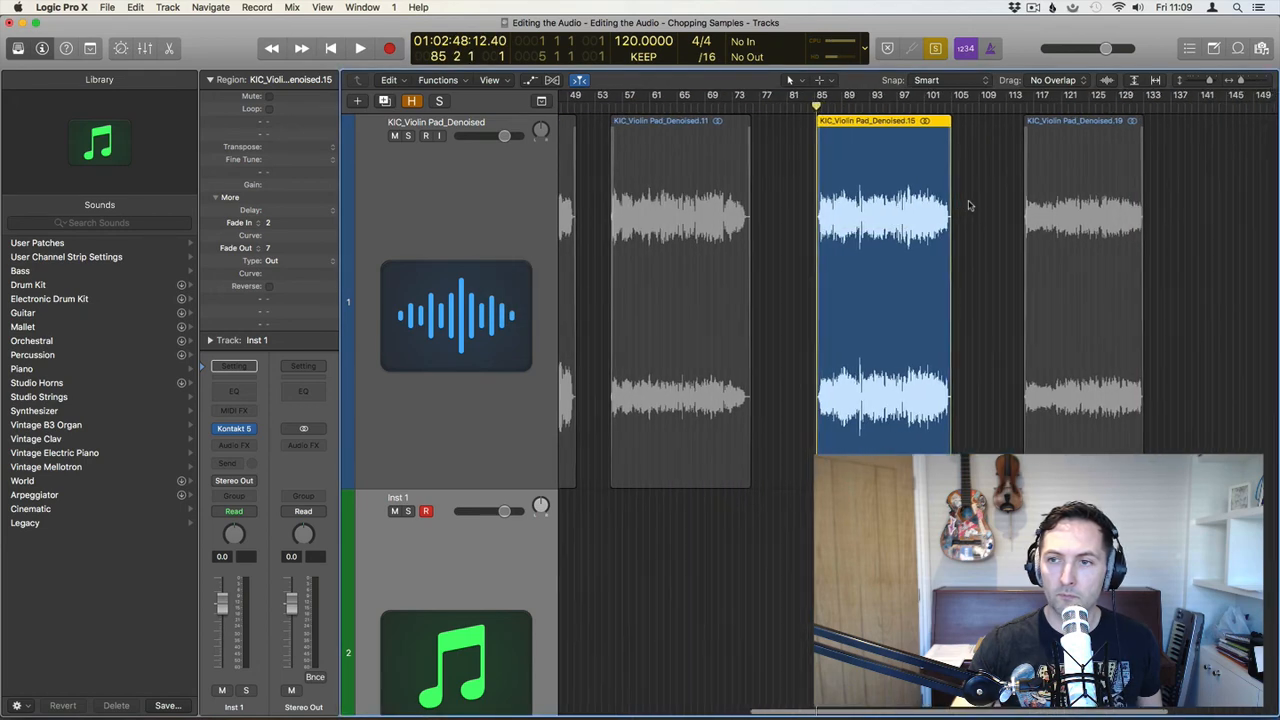
Bounce the fifth violin pad region at a sample rate of 48000, saving it as ScratchyViolin_E4
{"action": "left_click", "coordinate": [1100, 200]}
{"action": "key", "text": "super+b"}
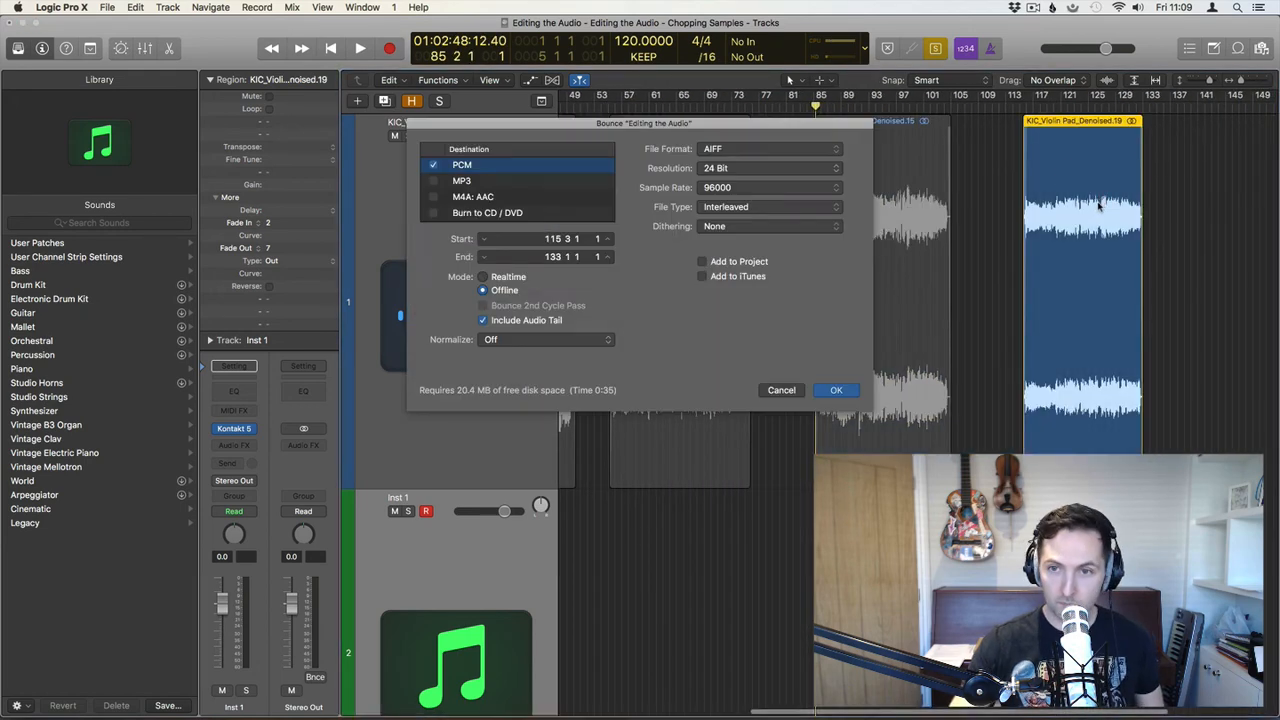
{"action": "left_click", "coordinate": [716, 187]}
{"action": "left_click", "coordinate": [719, 152]}
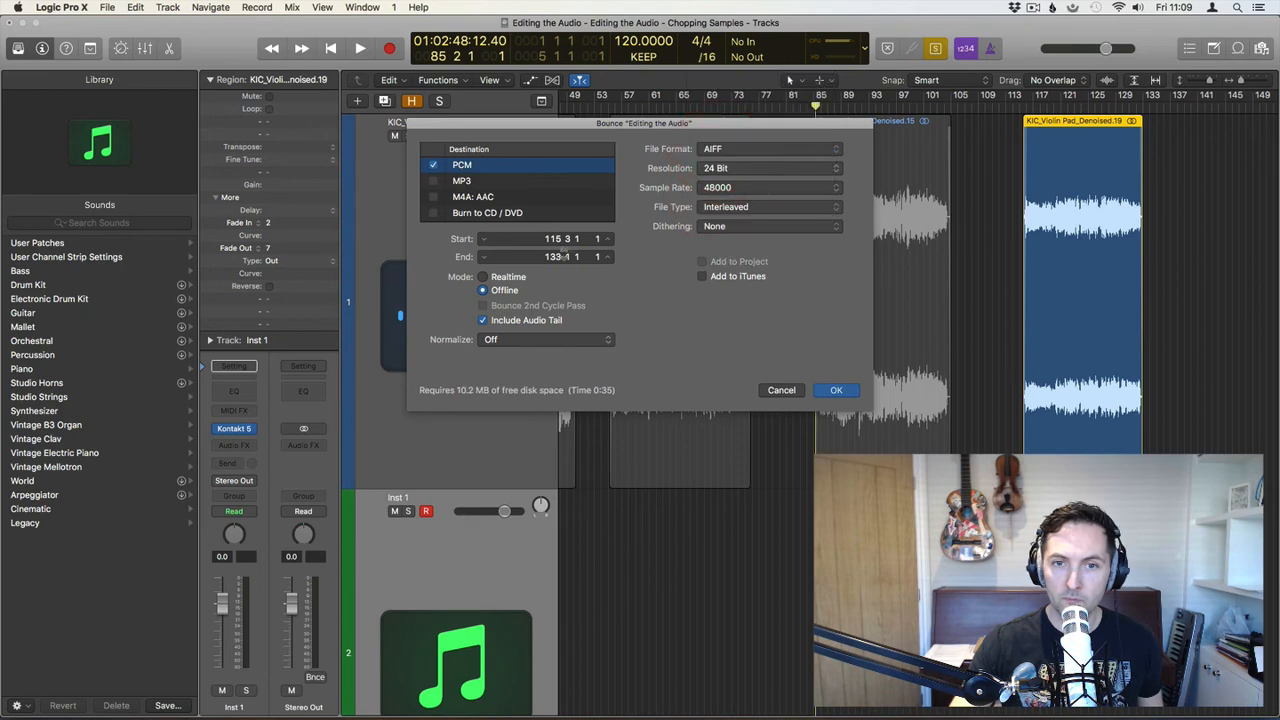
{"action": "left_click", "coordinate": [834, 390]}
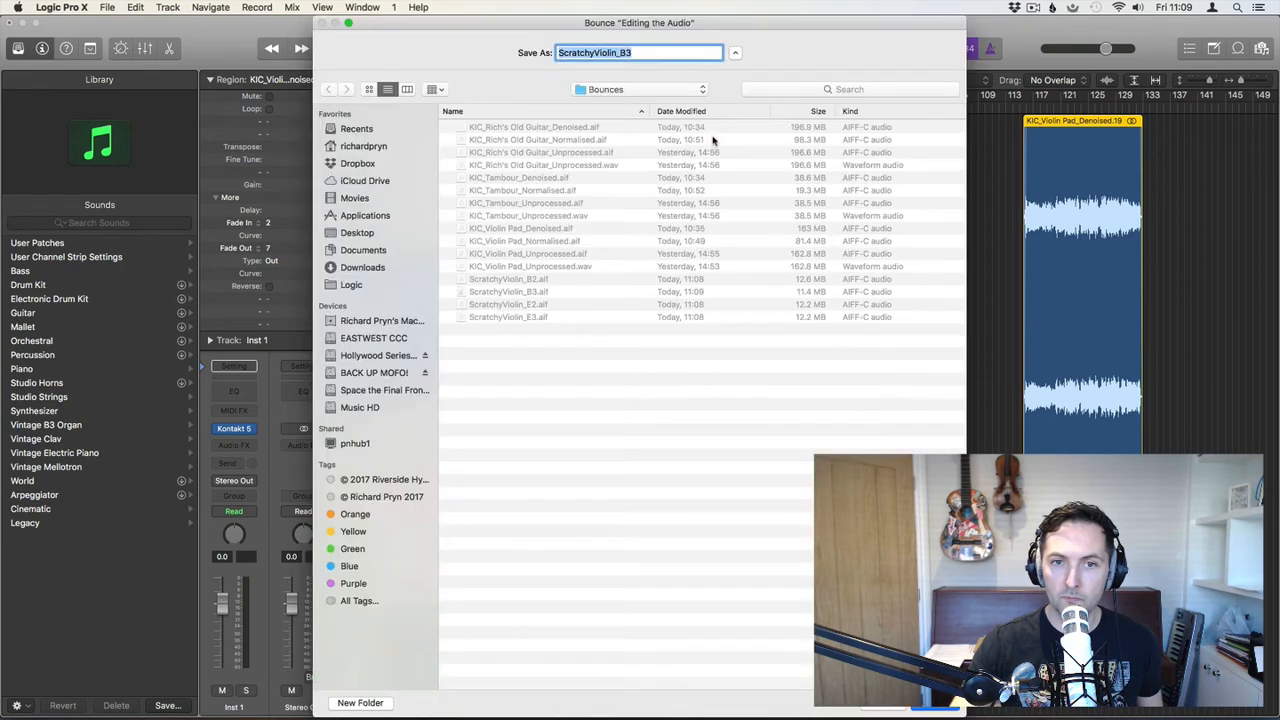
{"action": "left_click", "coordinate": [628, 52]}
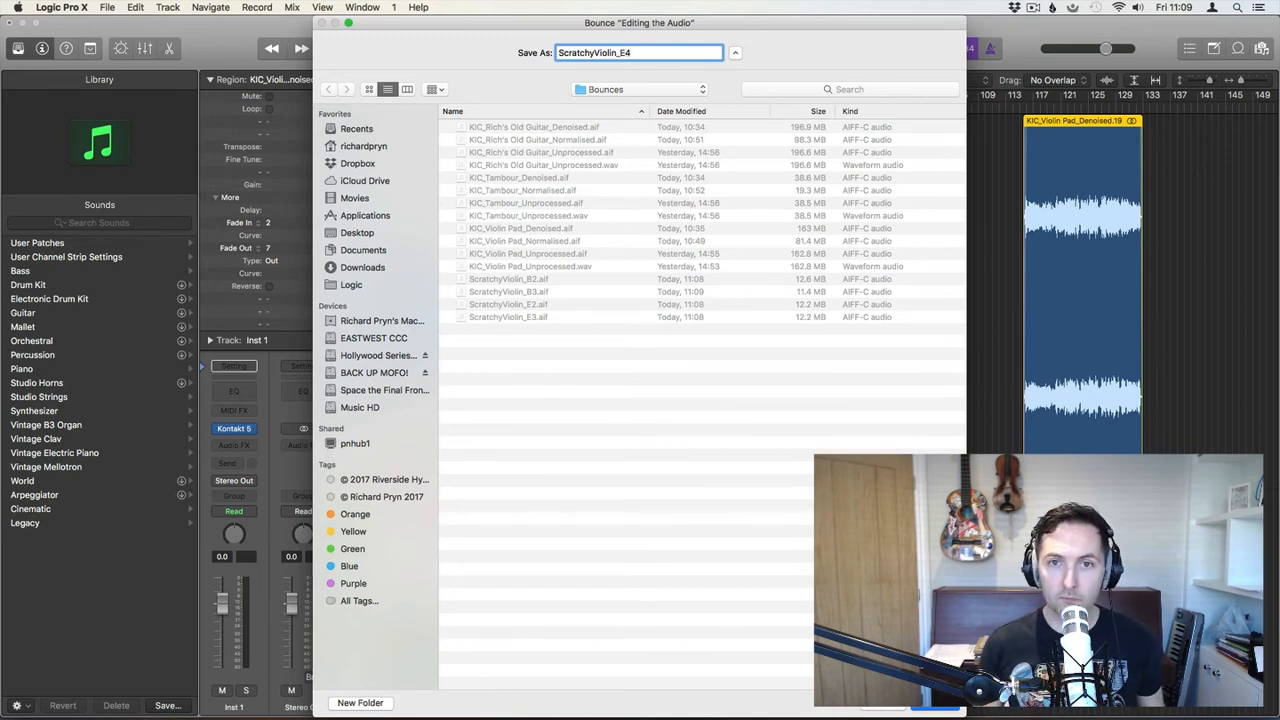
{"action": "key", "text": "Return"}
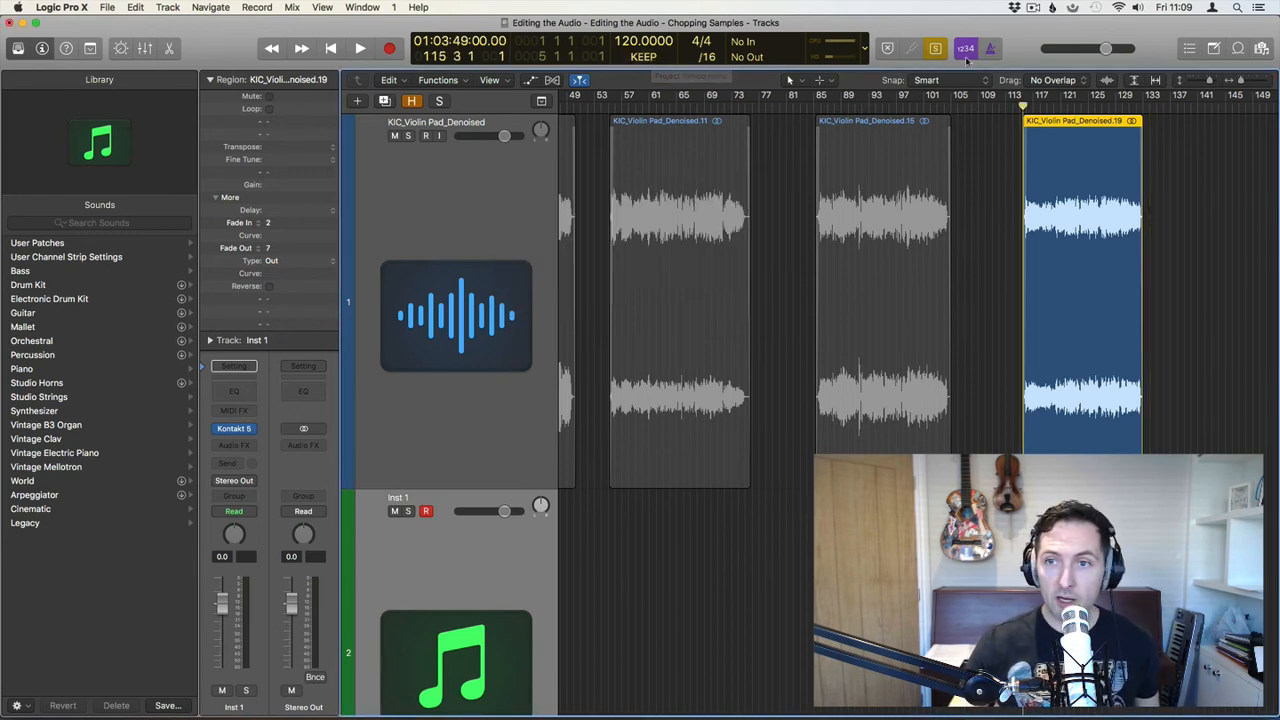
Turn off solo mode, deselect the fifth violin pad region and fit all five regions in the arrangement
{"action": "left_click", "coordinate": [993, 207]}
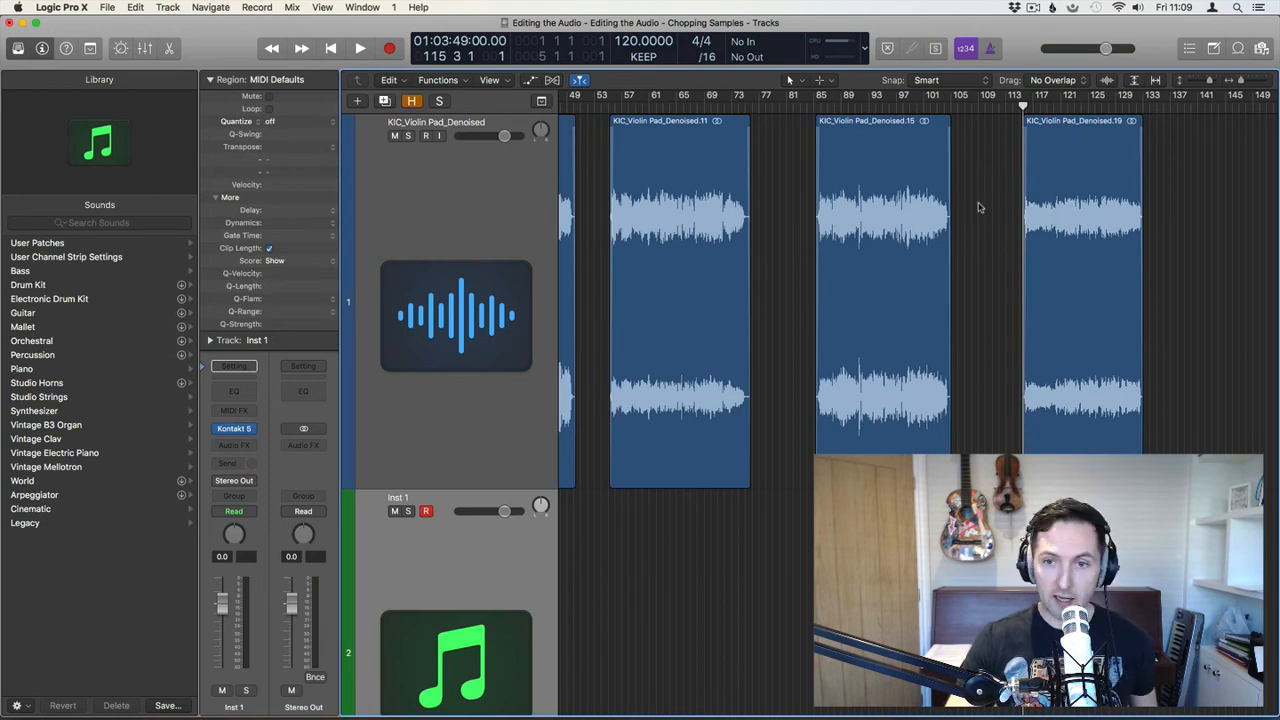
{"action": "key", "text": "z"}
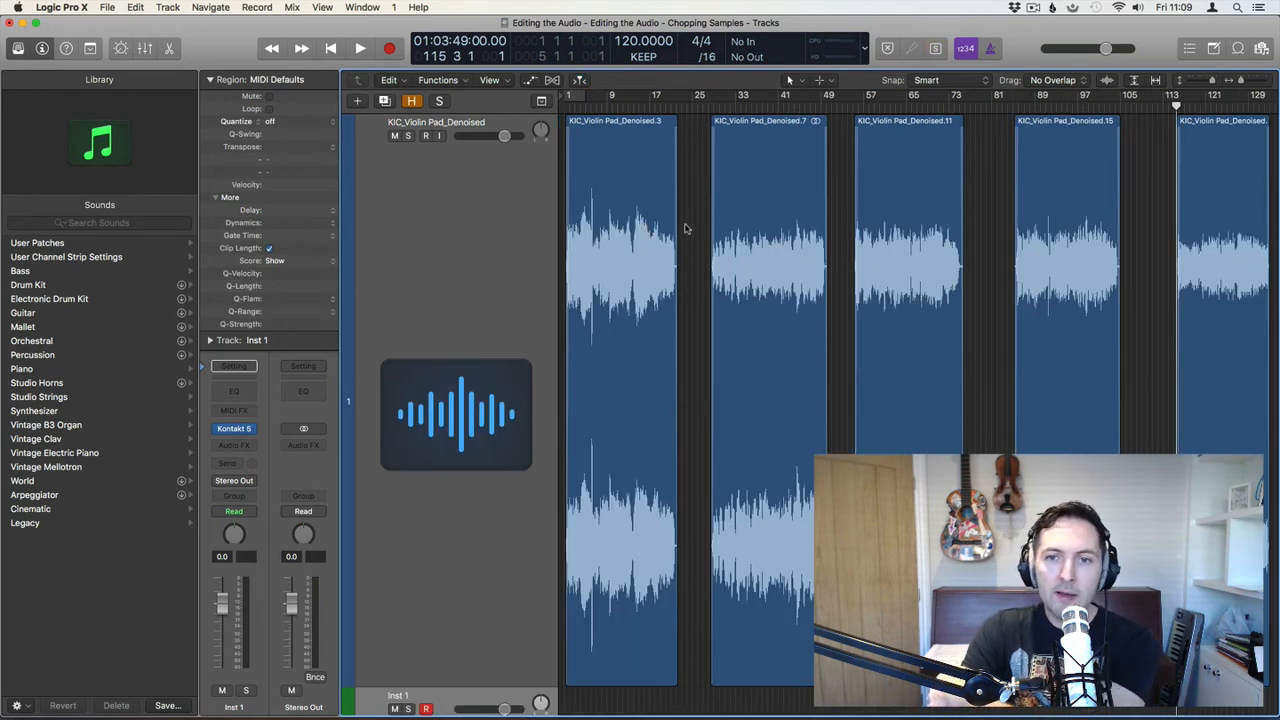
{"action": "scroll", "coordinate": [702, 233], "scroll_direction": "right", "scroll_amount": 2}
{"action": "scroll", "coordinate": [702, 233], "scroll_direction": "left", "scroll_amount": 2}
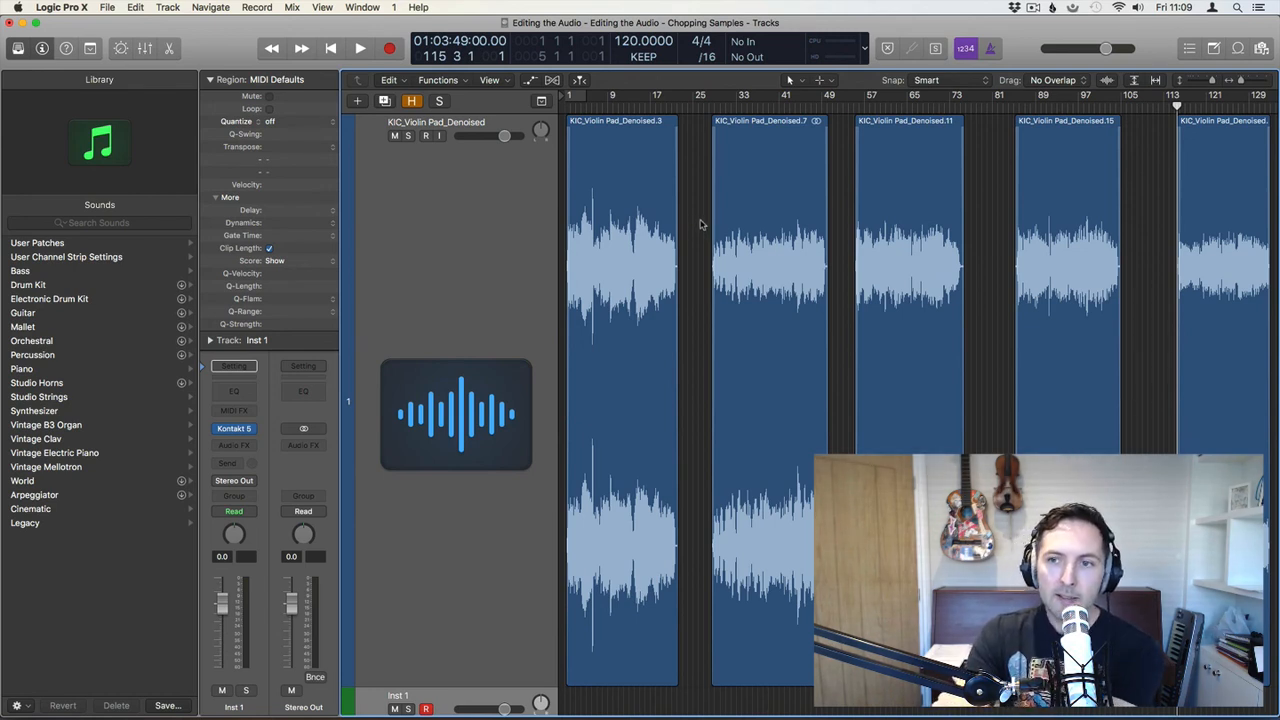
Move the fifth violin pad region about four bars earlier, closer to the fourth region
{"action": "left_click", "coordinate": [625, 270]}
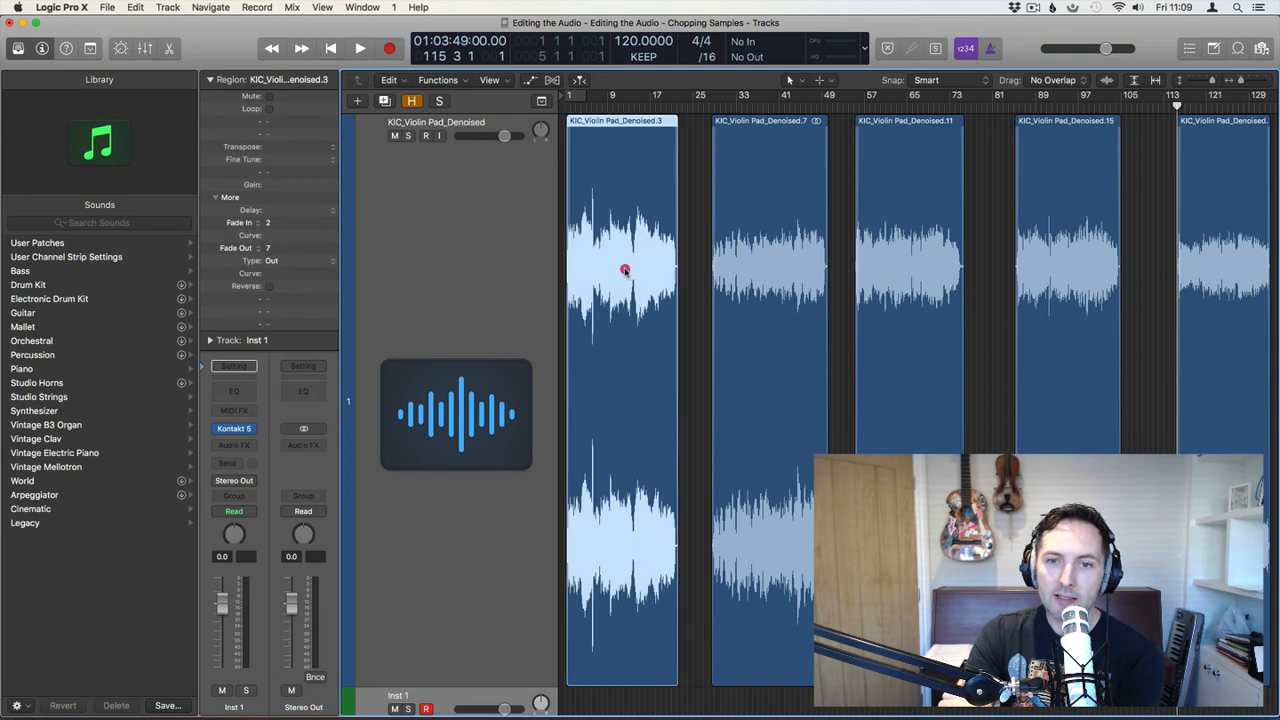
{"action": "left_click", "coordinate": [761, 238]}
{"action": "left_click", "coordinate": [887, 207]}
{"action": "left_click", "coordinate": [1080, 213]}
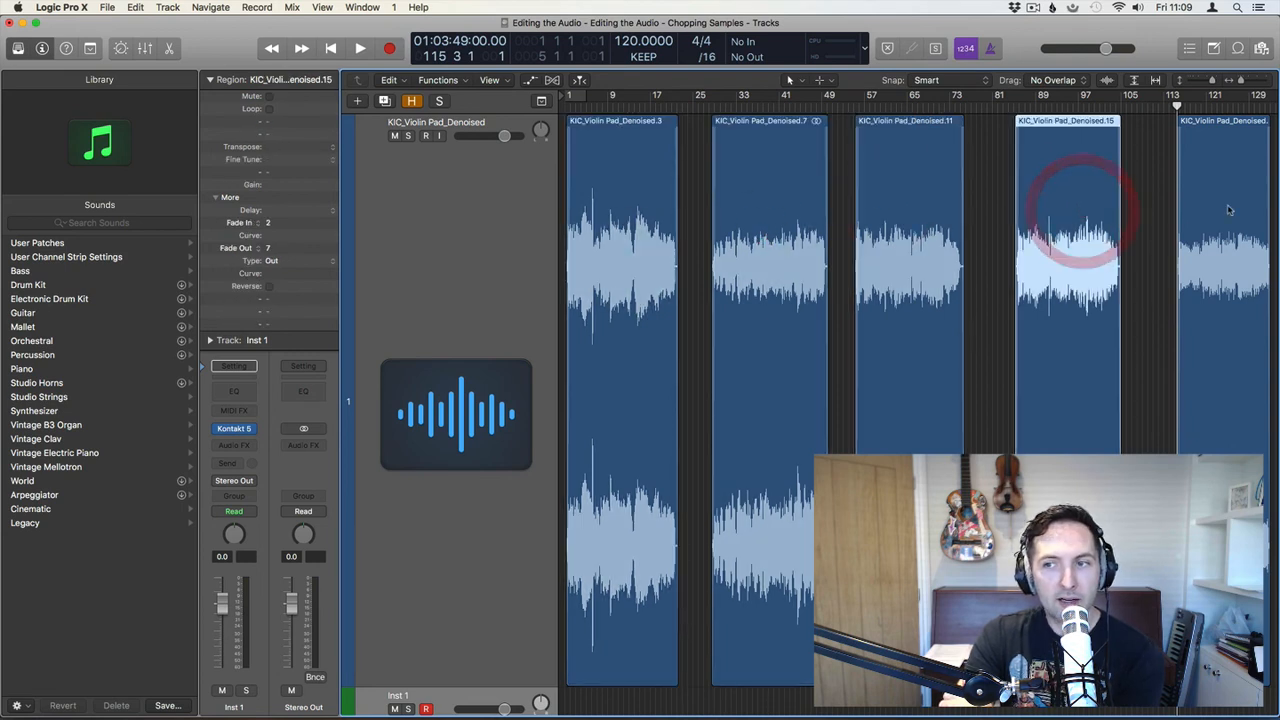
{"action": "left_click_drag", "start_coordinate": [1210, 210], "coordinate": [1188, 211]}
{"action": "left_click", "coordinate": [1140, 208]}
{"action": "left_click", "coordinate": [1086, 206]}
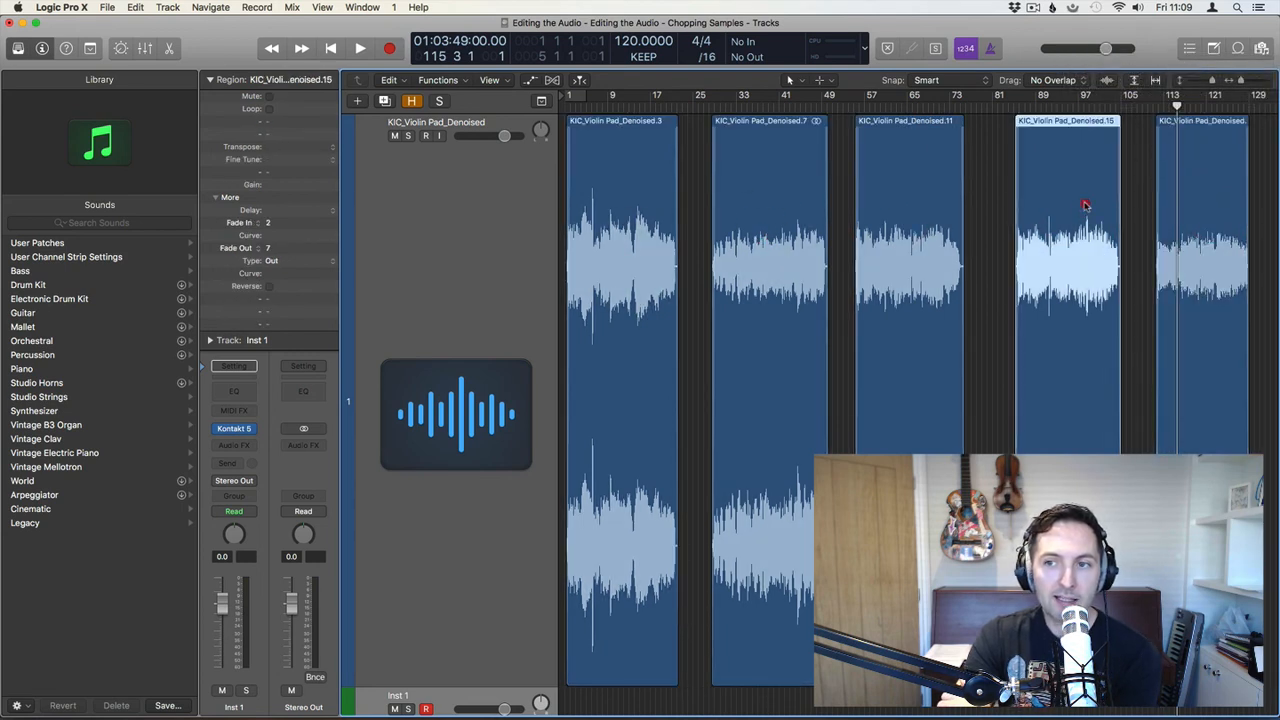
{"action": "left_click", "coordinate": [908, 220]}
{"action": "left_click", "coordinate": [806, 222]}
{"action": "left_click", "coordinate": [623, 227]}
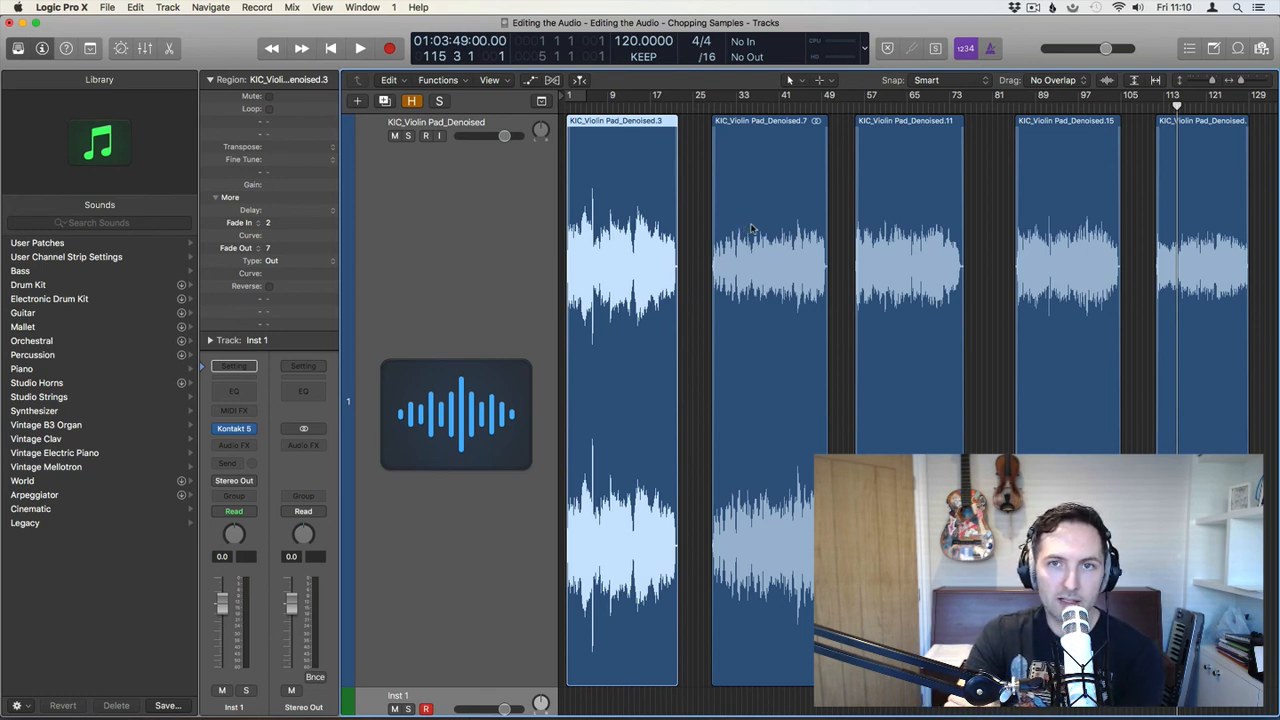
{"action": "left_click", "coordinate": [698, 223]}
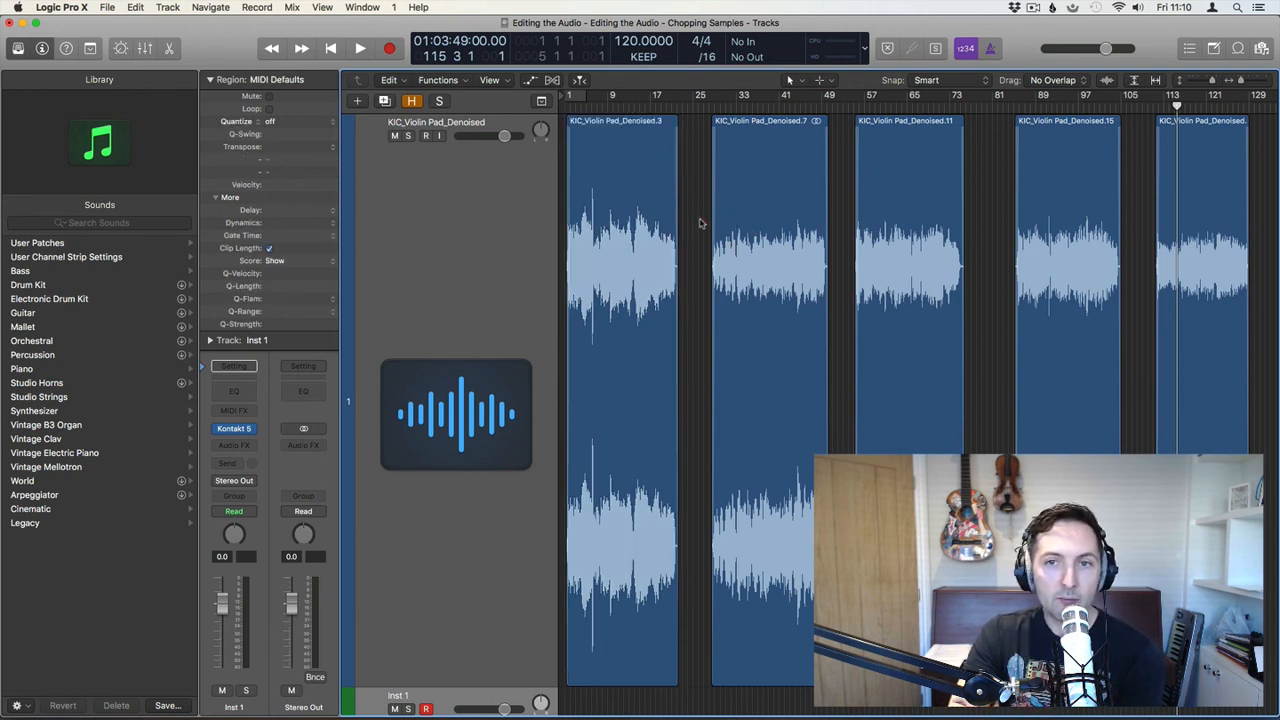
{"action": "scroll", "coordinate": [671, 243], "scroll_direction": "up", "scroll_amount": 1}
{"action": "scroll", "coordinate": [671, 243], "scroll_direction": "down", "scroll_amount": 5}
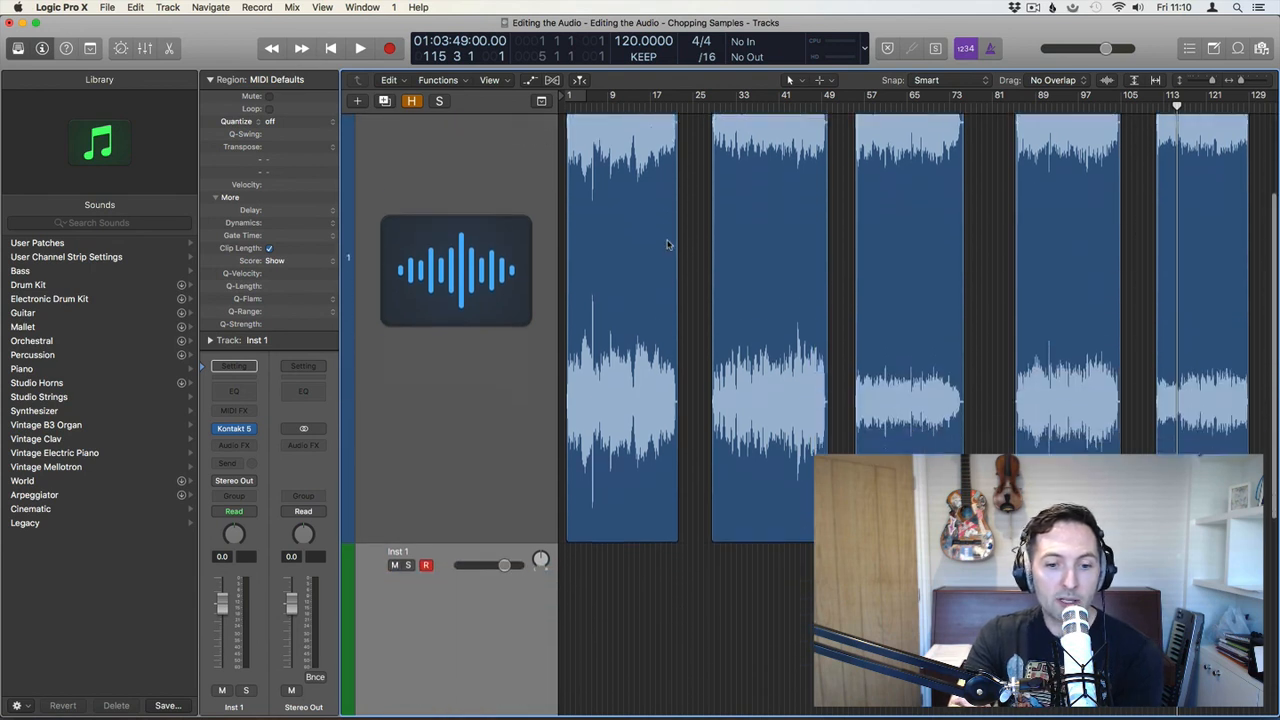
{"action": "scroll", "coordinate": [671, 243], "scroll_direction": "up", "scroll_amount": 6}
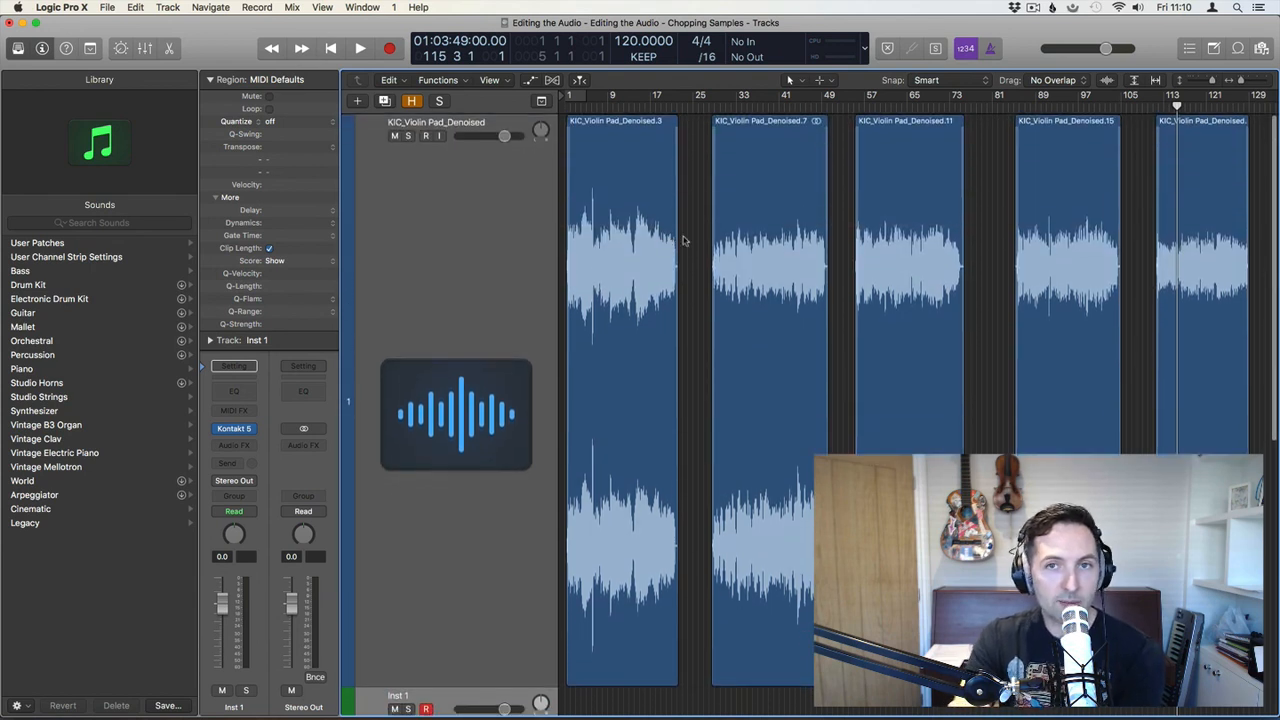